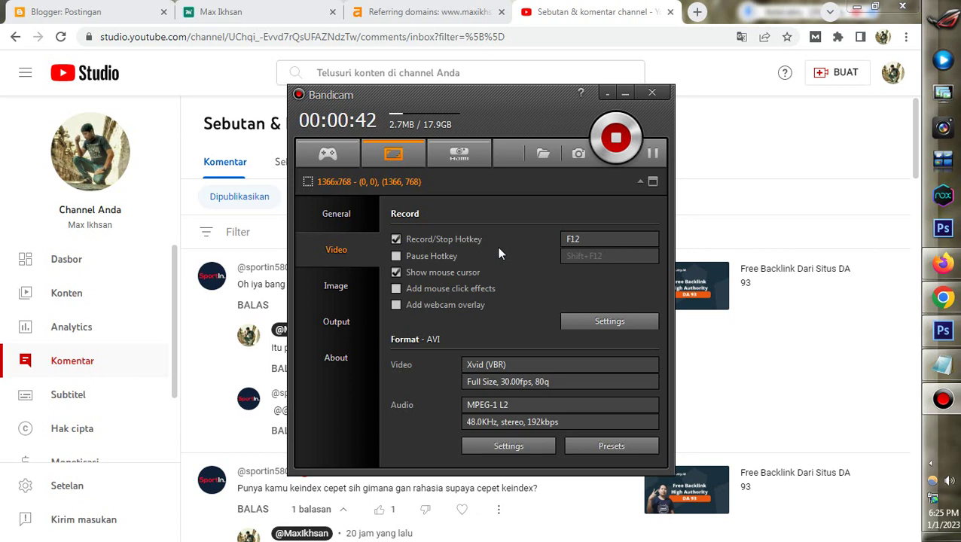
# Open the maxikhsan.my.id blog homepage and look through its list of latest articles
pyautogui.click(292, 12)
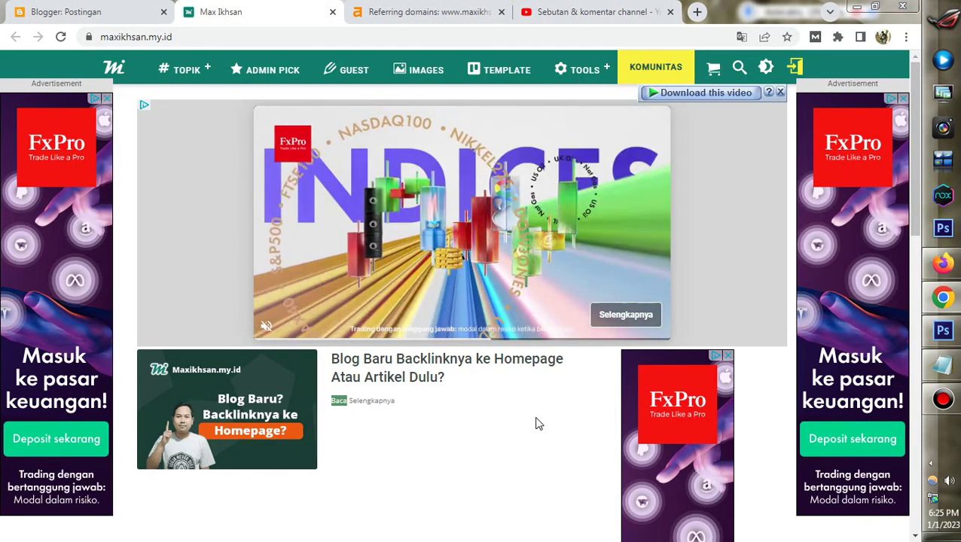
pyautogui.scroll(-2, 538, 424)
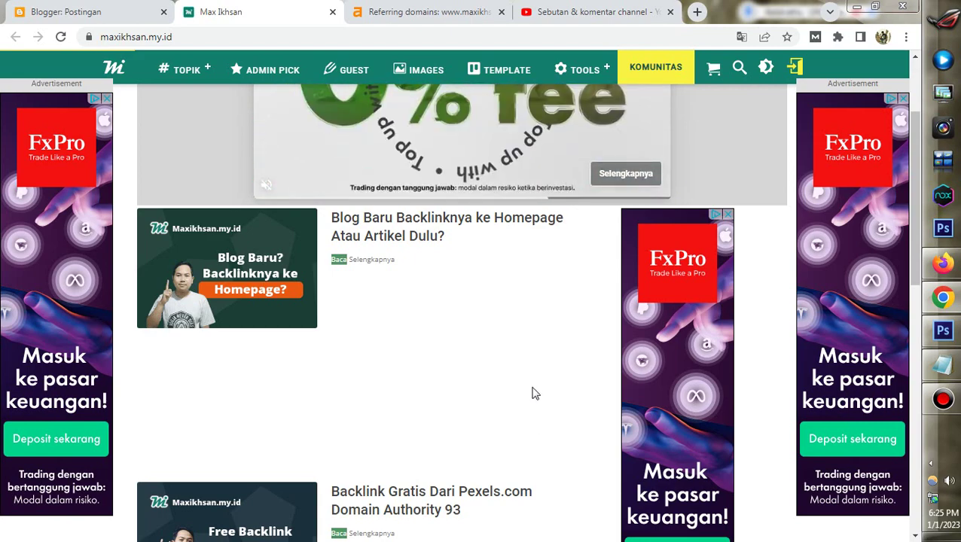
pyautogui.scroll(2, 532, 390)
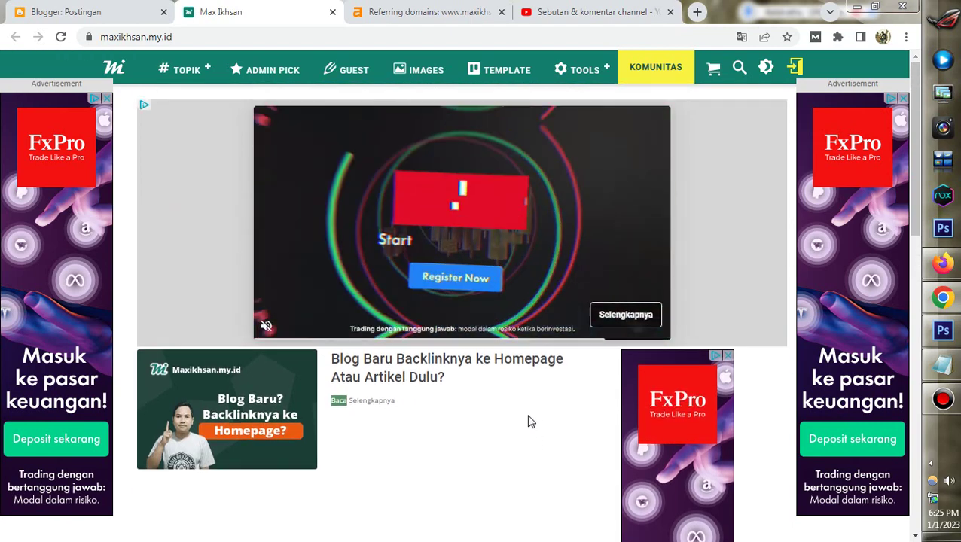
pyautogui.scroll(-1, 531, 421)
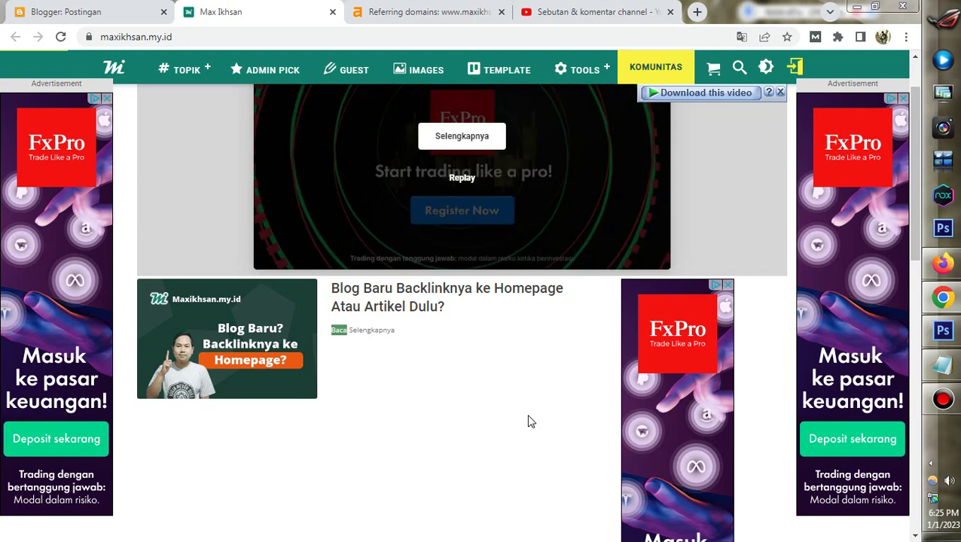
pyautogui.scroll(-3, 531, 421)
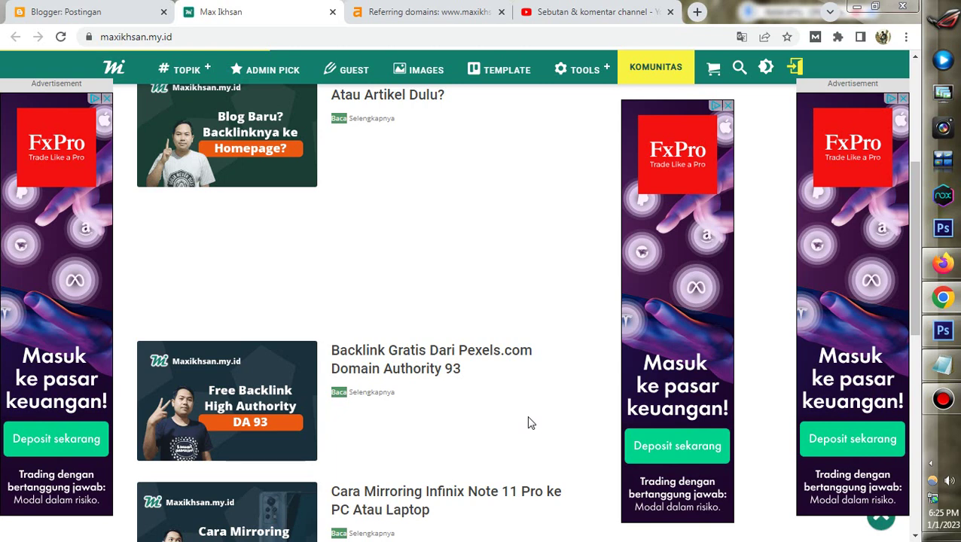
pyautogui.scroll(-3, 531, 423)
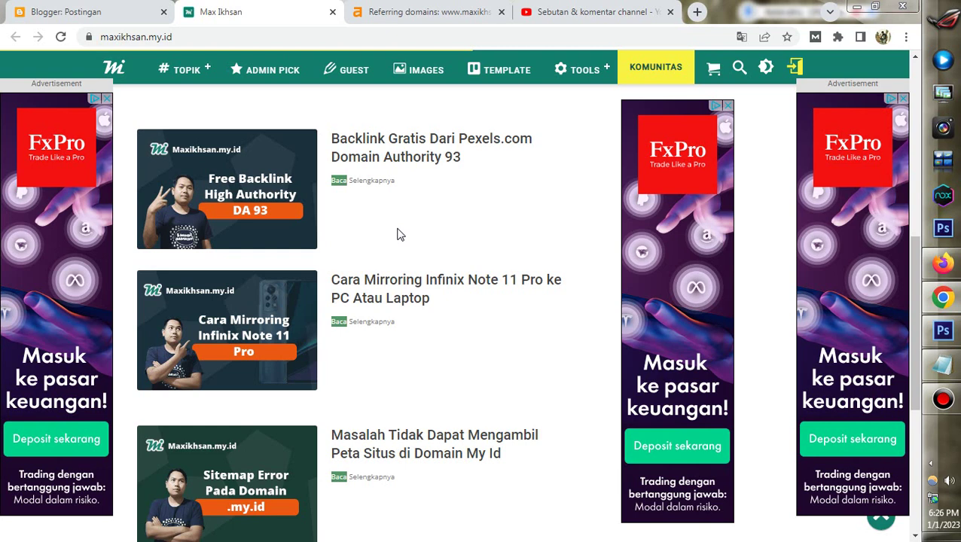
pyautogui.scroll(3, 400, 234)
pyautogui.scroll(3, 405, 260)
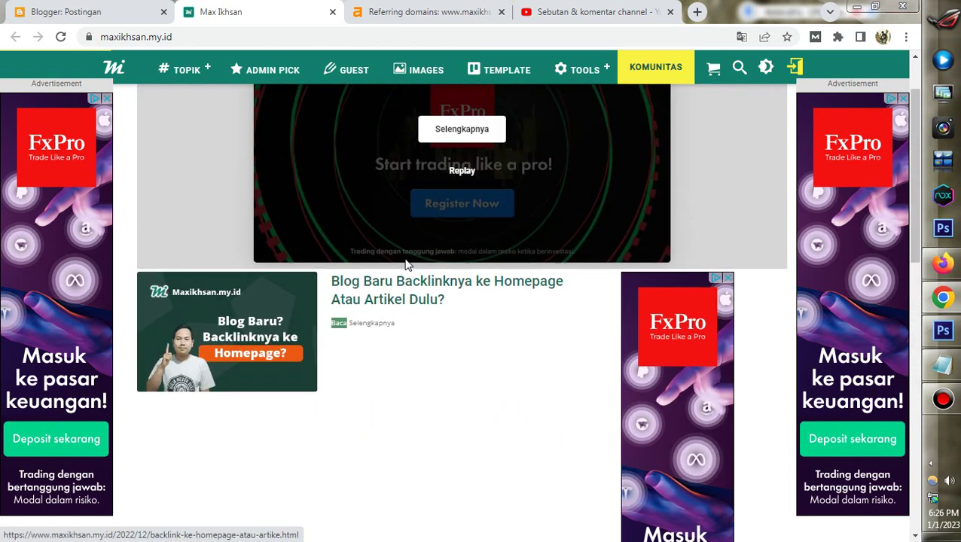
pyautogui.scroll(1, 404, 264)
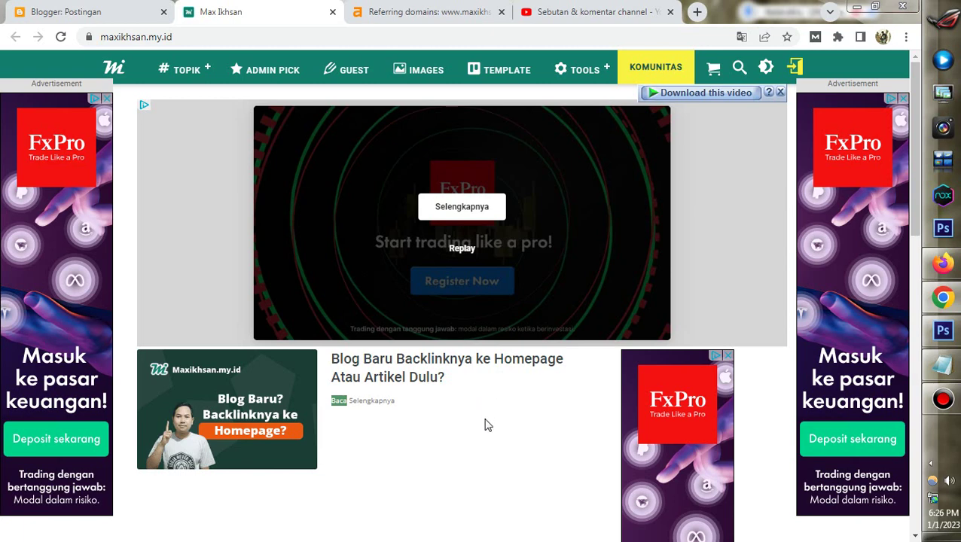
# Switch to the Ahrefs Referring domains report for the blog and review its backlink domains, DR values and dofollow links
pyautogui.click(415, 15)
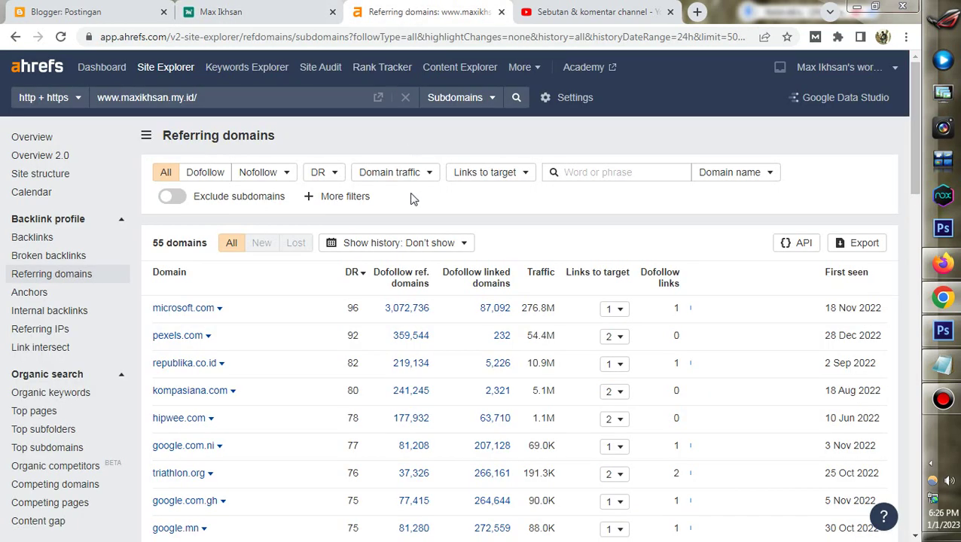
pyautogui.scroll(-2, 413, 198)
pyautogui.scroll(-2, 493, 215)
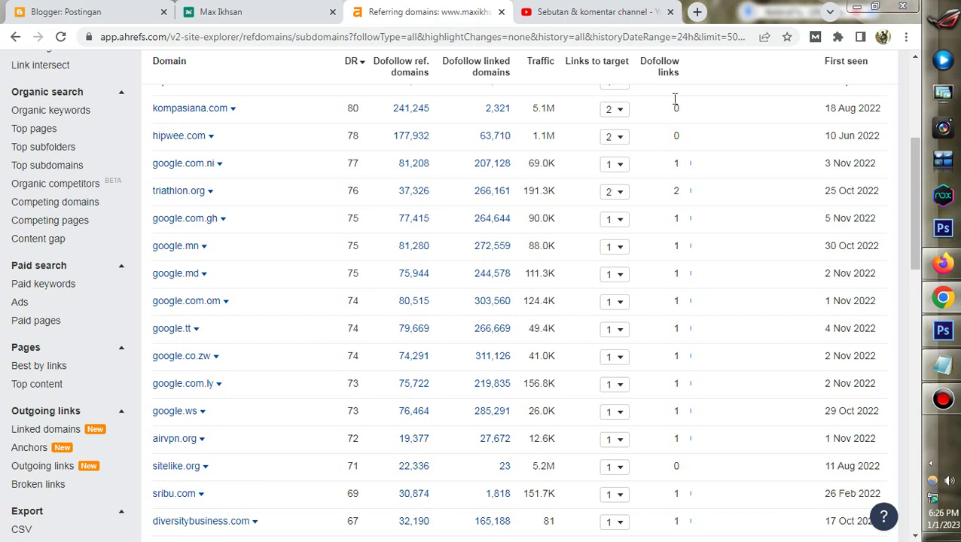
pyautogui.moveTo(655, 78)
pyautogui.scroll(-2, 230, 251)
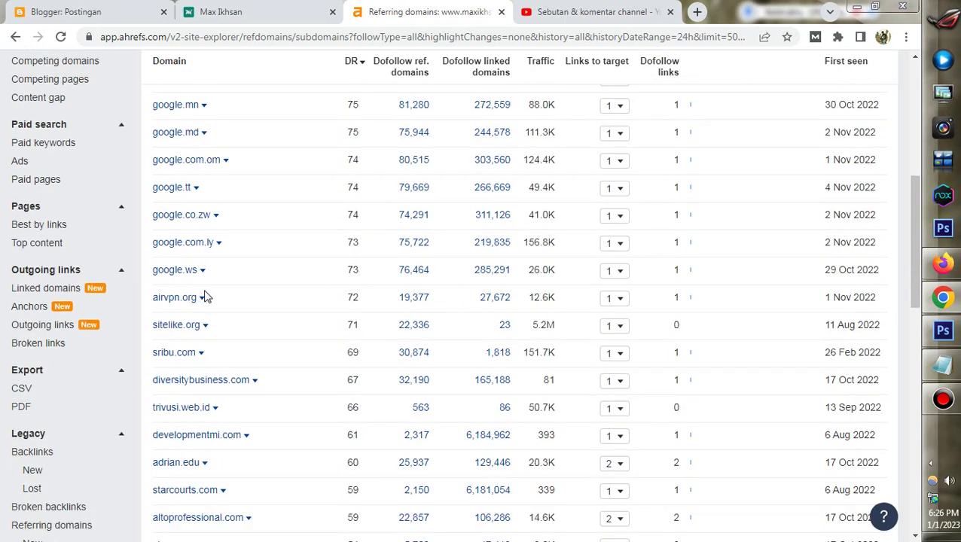
pyautogui.scroll(-1, 240, 273)
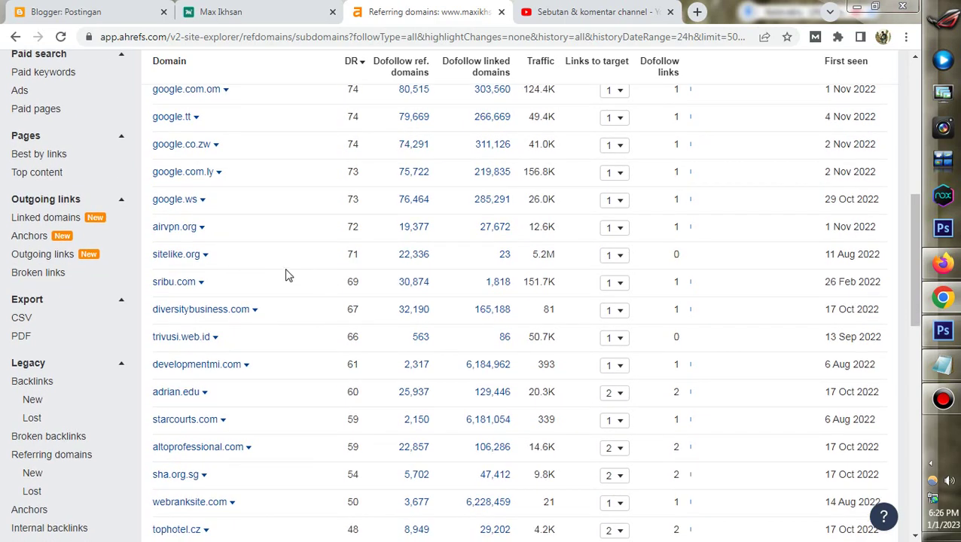
pyautogui.scroll(-1, 290, 269)
pyautogui.scroll(8, 291, 270)
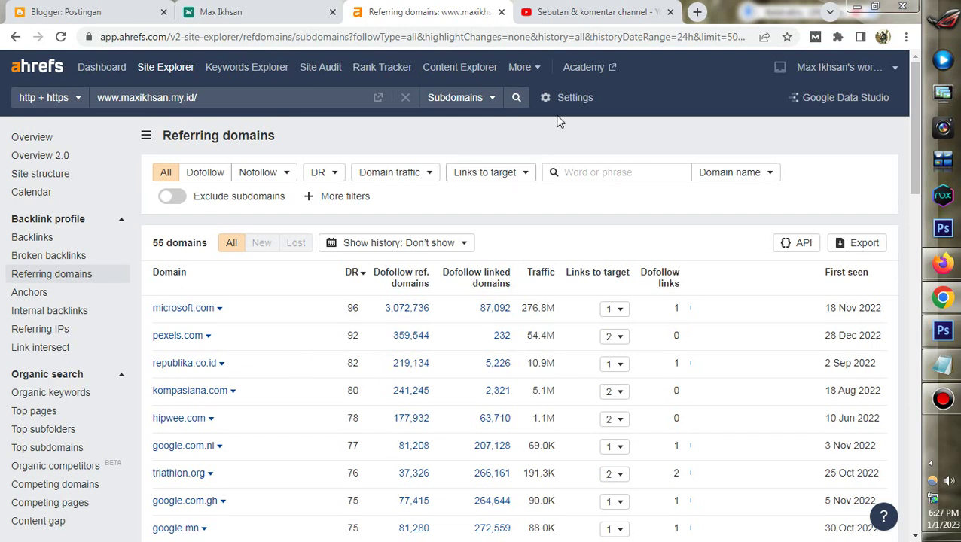
# Switch to the YouTube Studio channel comments and read the viewer questions about Google backlinks and fast indexing
pyautogui.click(576, 15)
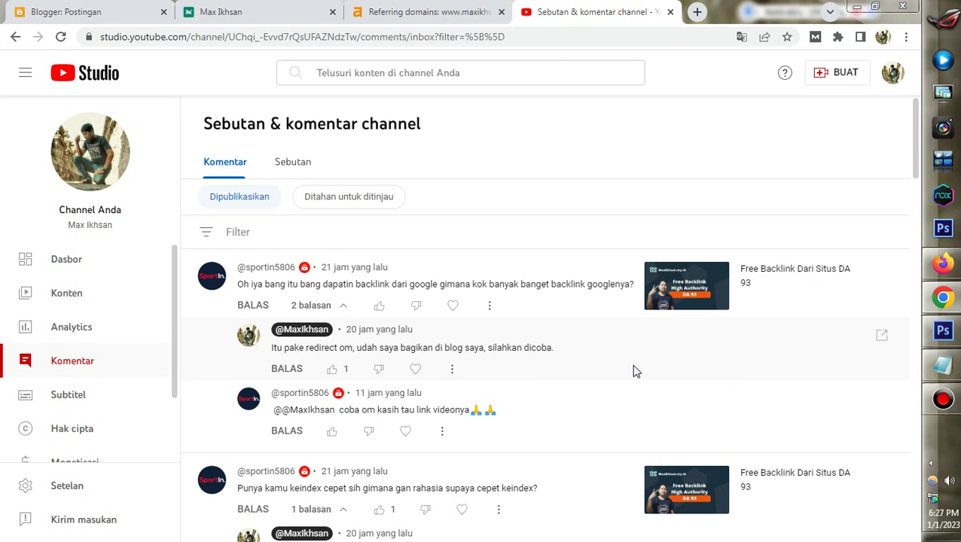
pyautogui.scroll(-1, 635, 365)
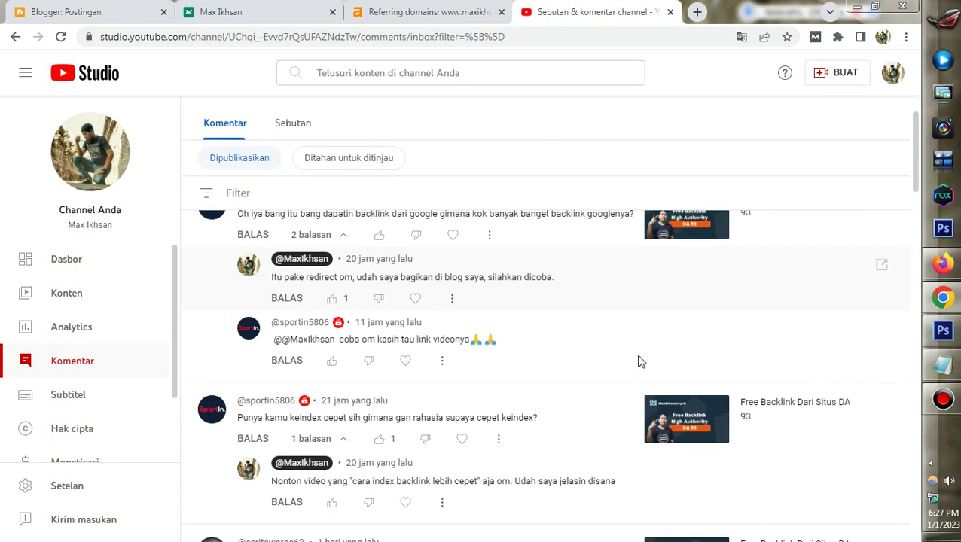
pyautogui.scroll(1, 637, 331)
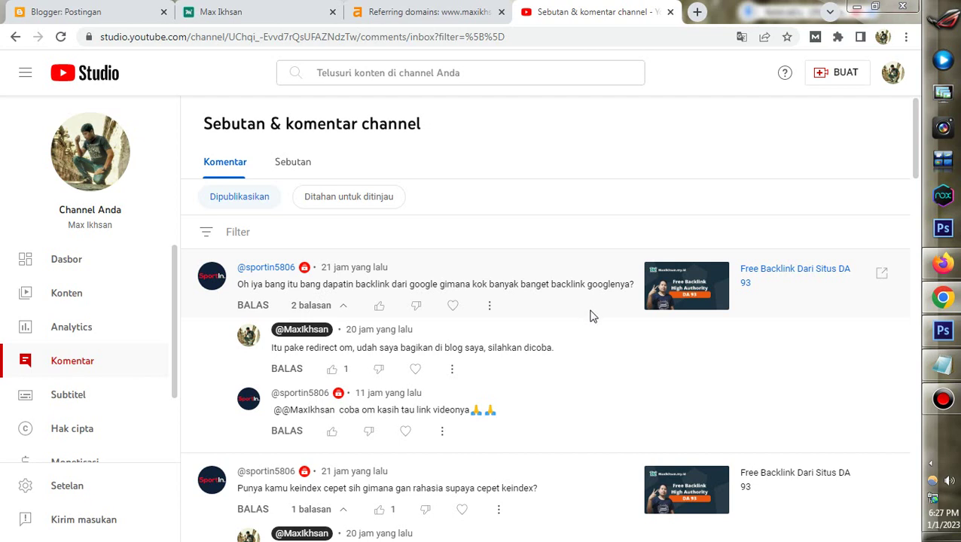
pyautogui.scroll(-1, 591, 316)
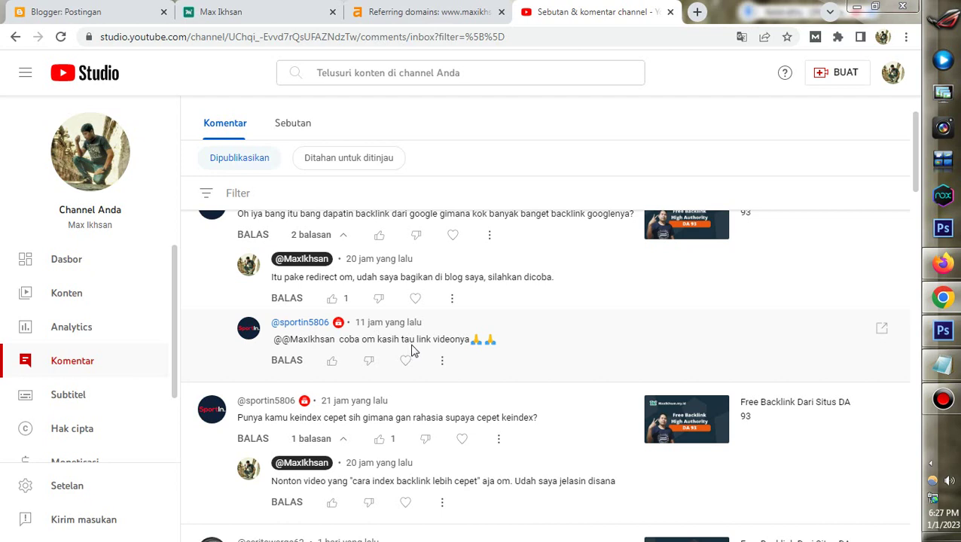
pyautogui.scroll(-1, 411, 350)
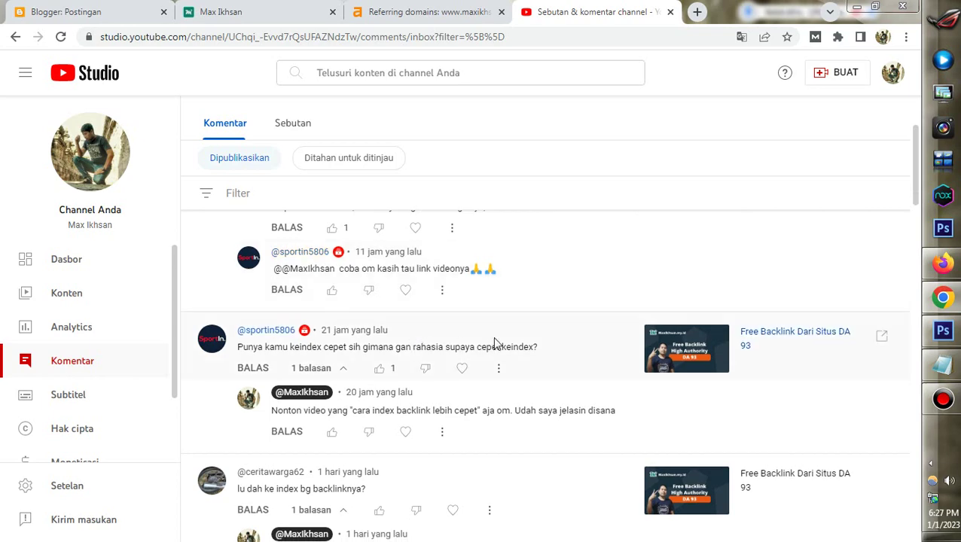
pyautogui.scroll(2, 492, 336)
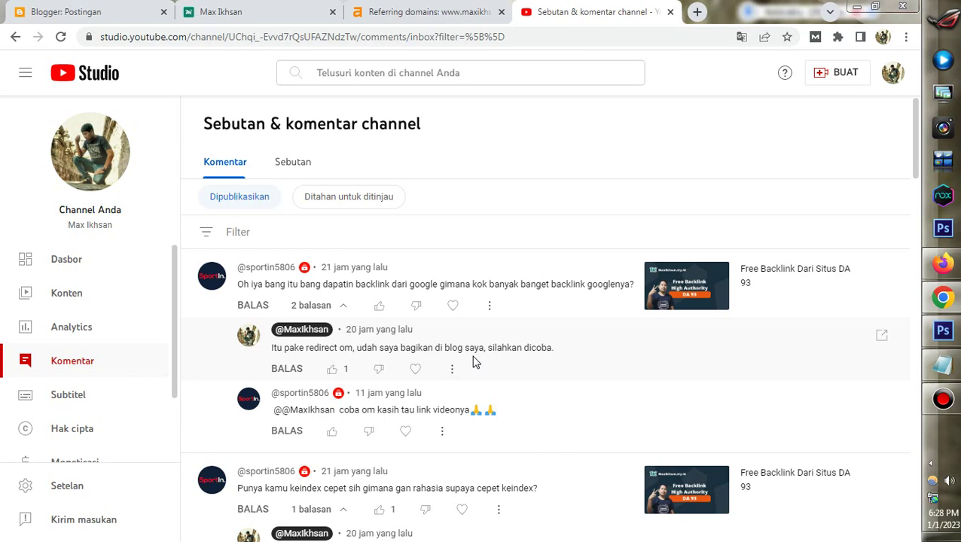
# Return to the Ahrefs Referring domains report and examine which Google country domains link to the blog
pyautogui.click(435, 11)
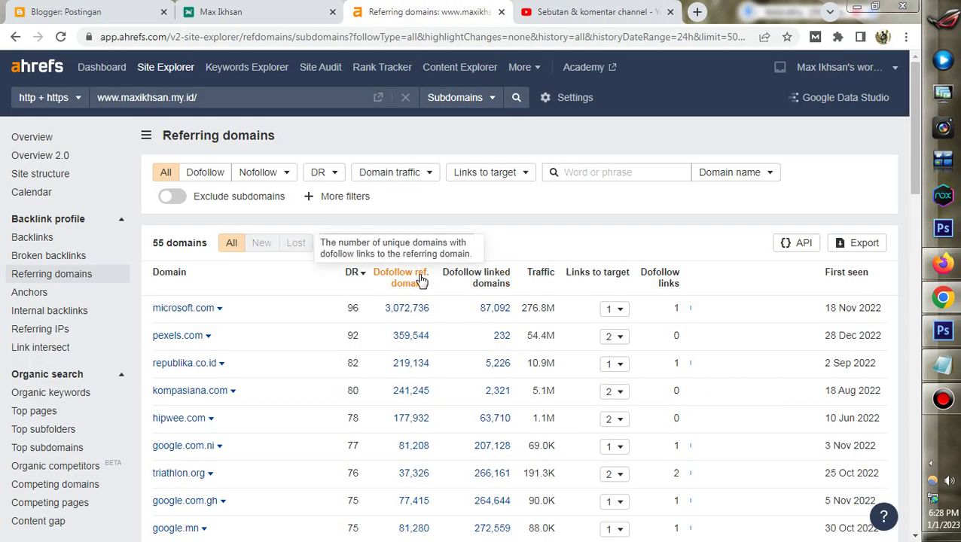
pyautogui.scroll(-5, 426, 277)
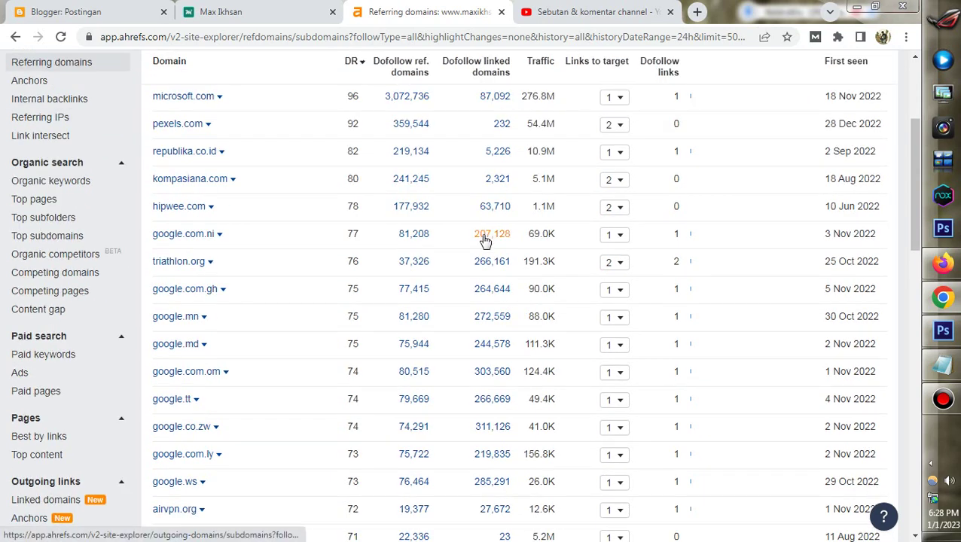
pyautogui.scroll(3, 231, 202)
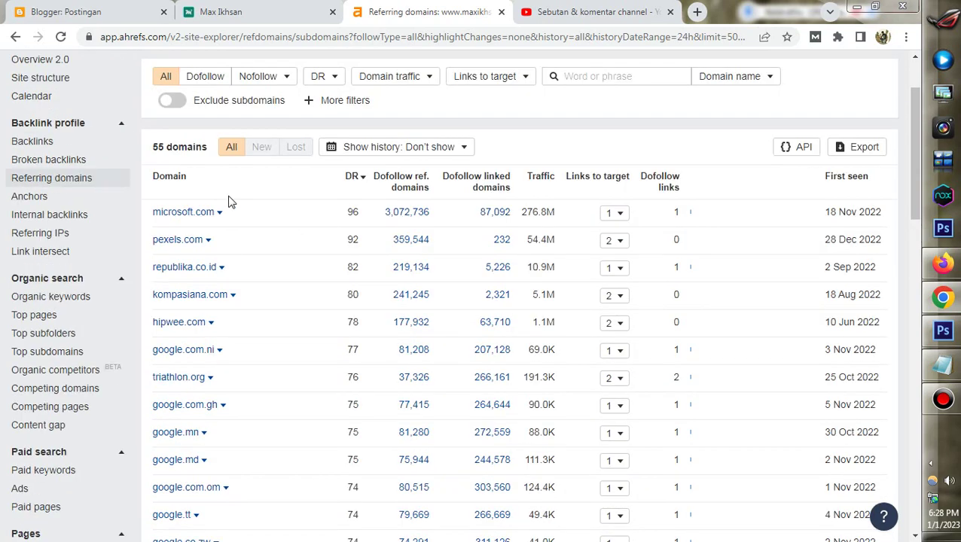
pyautogui.scroll(2, 231, 201)
pyautogui.scroll(-3, 399, 287)
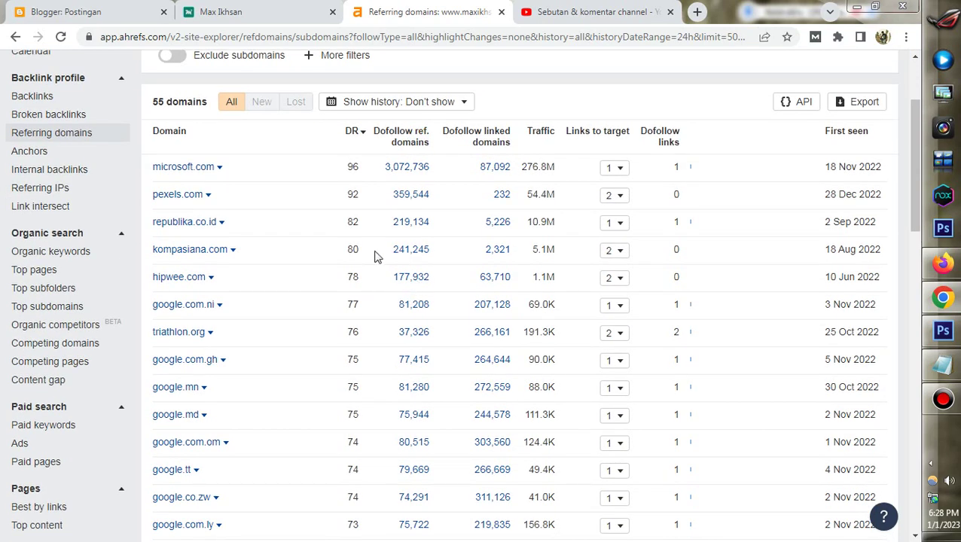
pyautogui.scroll(-3, 377, 257)
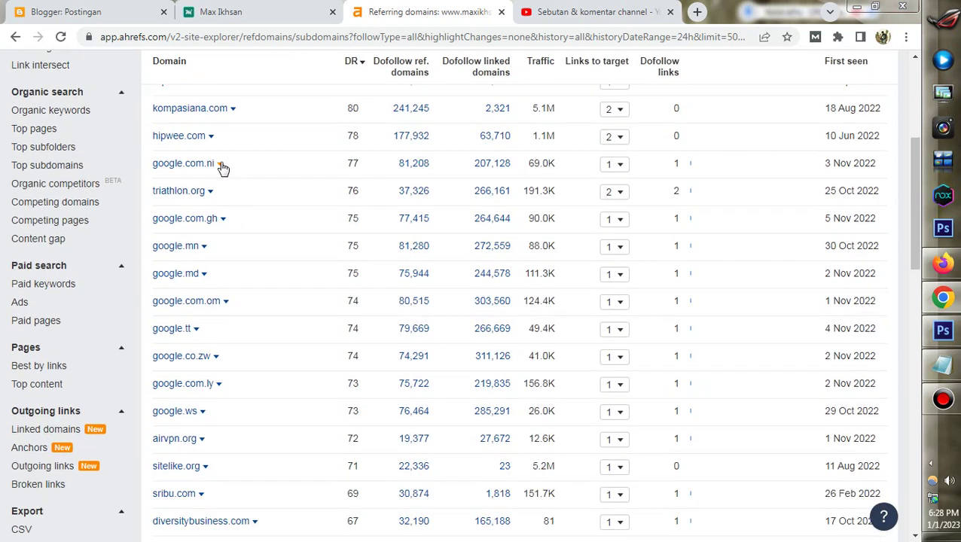
pyautogui.scroll(-2, 219, 309)
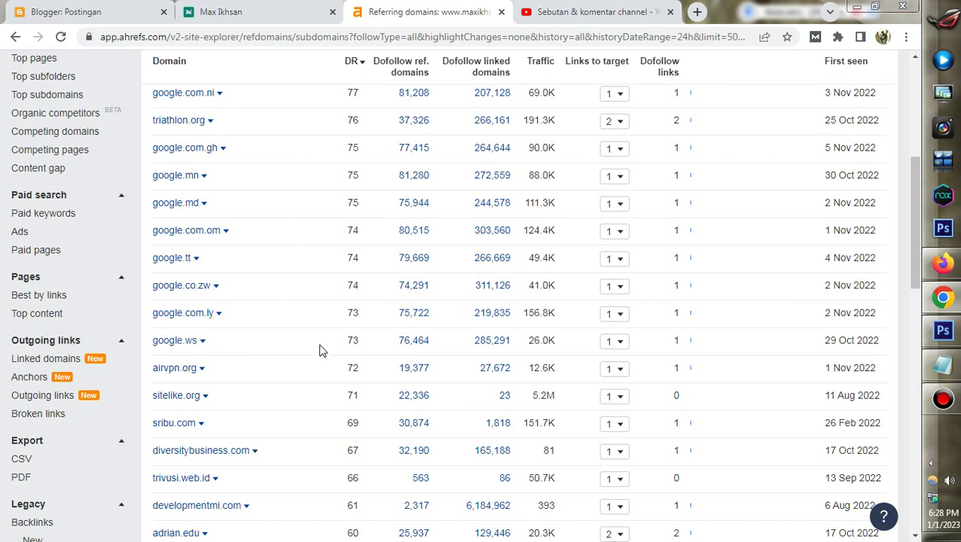
pyautogui.scroll(2, 319, 351)
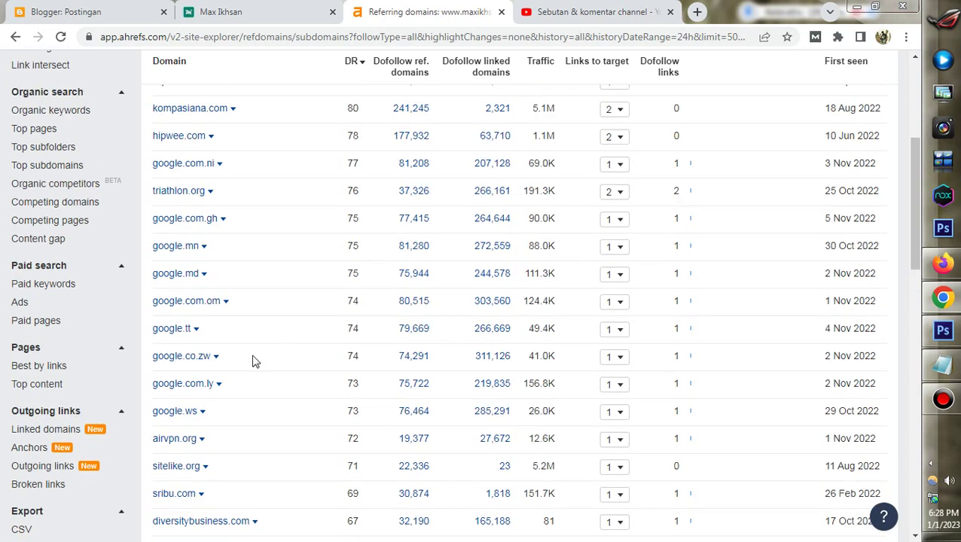
pyautogui.scroll(1, 253, 361)
pyautogui.scroll(1, 269, 383)
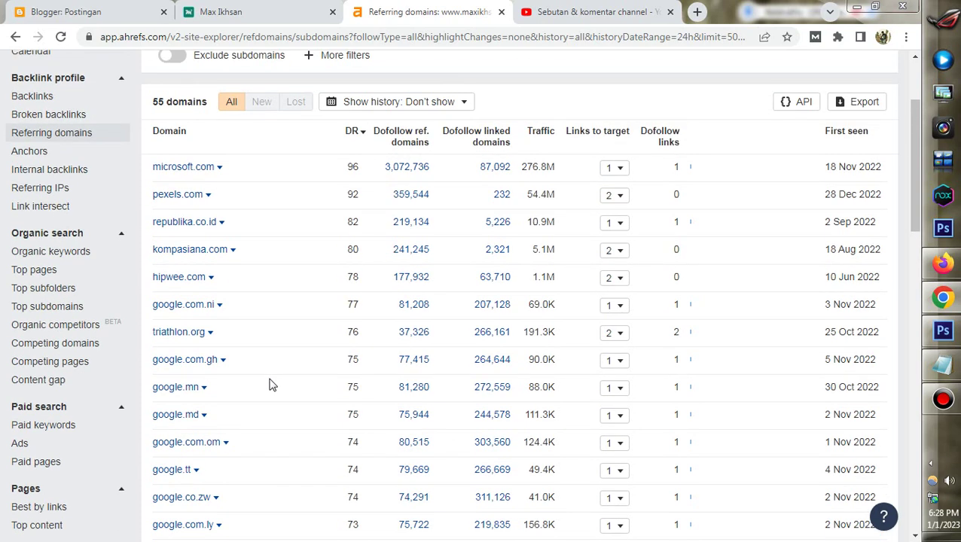
pyautogui.scroll(2, 272, 385)
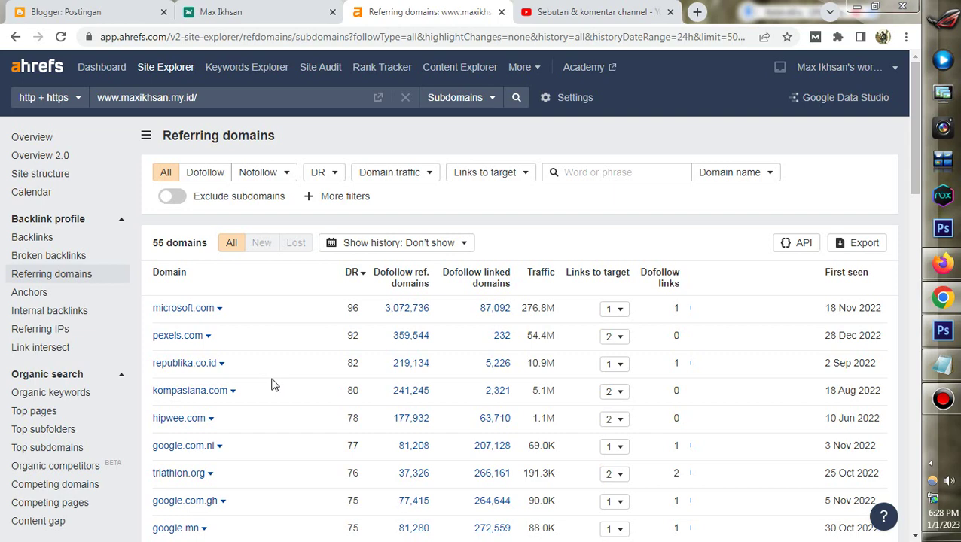
# Check the First seen dates of the Google backlinks in the referring domains list
pyautogui.scroll(-2, 274, 385)
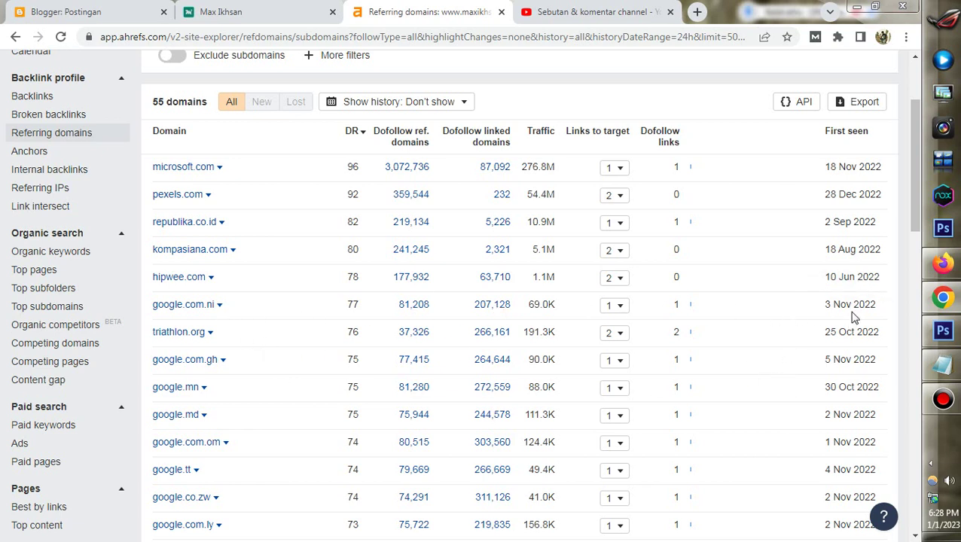
pyautogui.moveTo(861, 309)
pyautogui.scroll(-1, 855, 320)
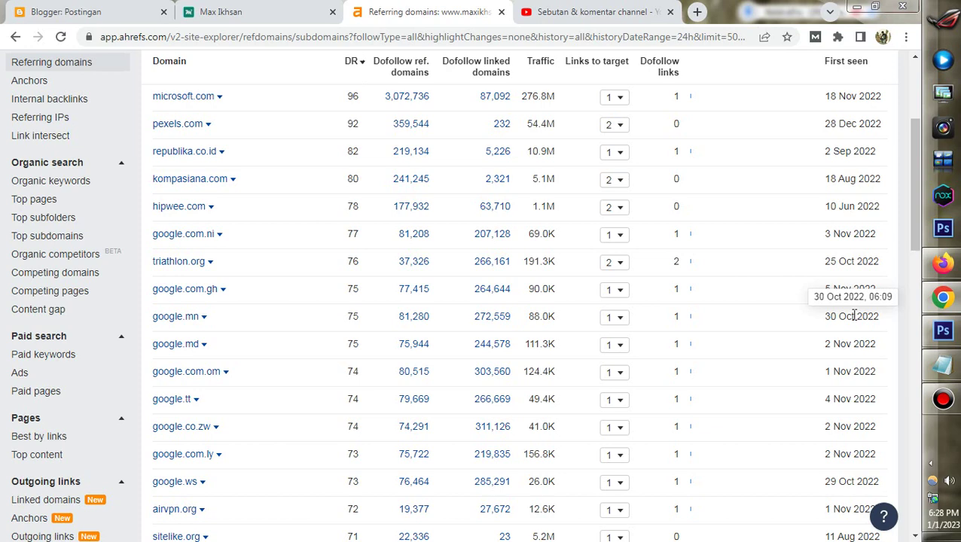
pyautogui.scroll(-1, 855, 316)
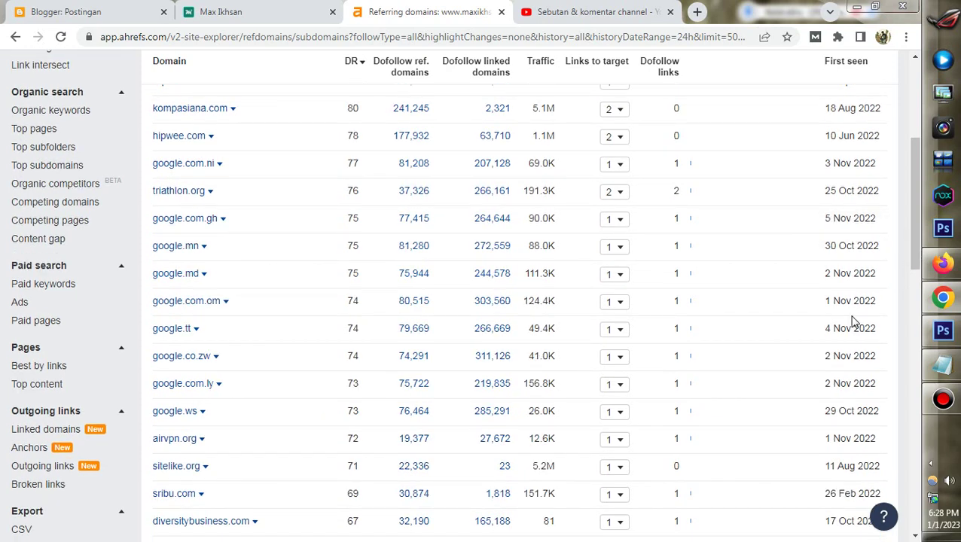
pyautogui.scroll(-1, 854, 323)
pyautogui.scroll(2, 849, 324)
pyautogui.scroll(-2, 859, 241)
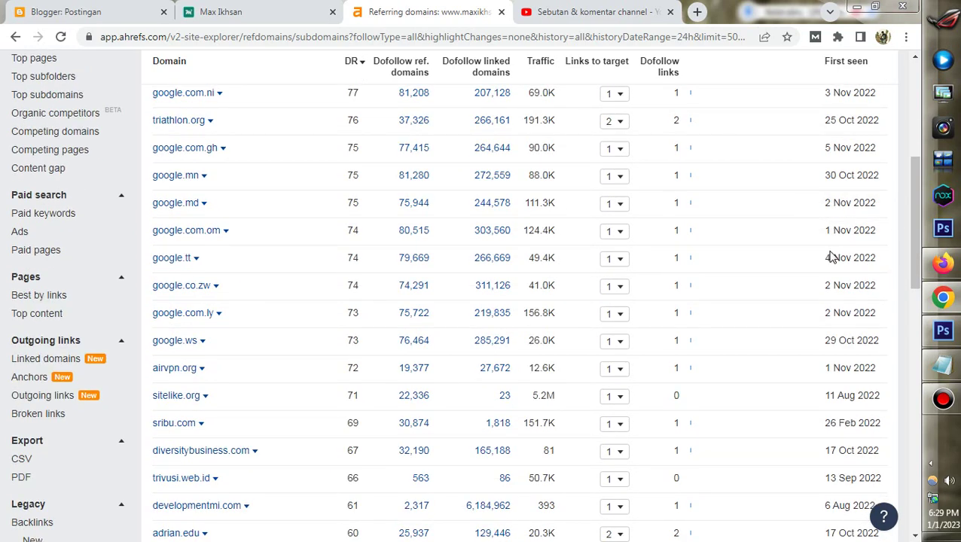
pyautogui.scroll(-1, 844, 323)
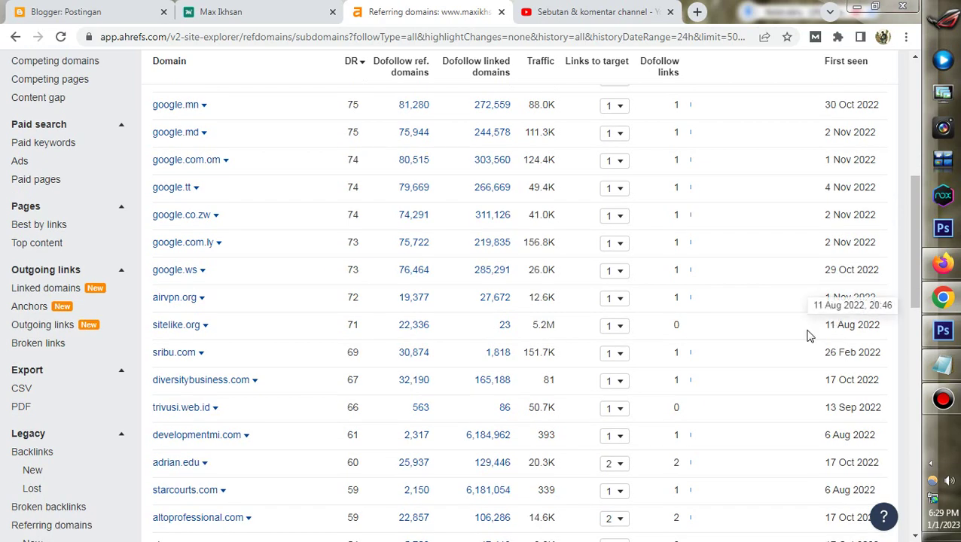
pyautogui.scroll(5, 798, 343)
pyautogui.scroll(2, 711, 352)
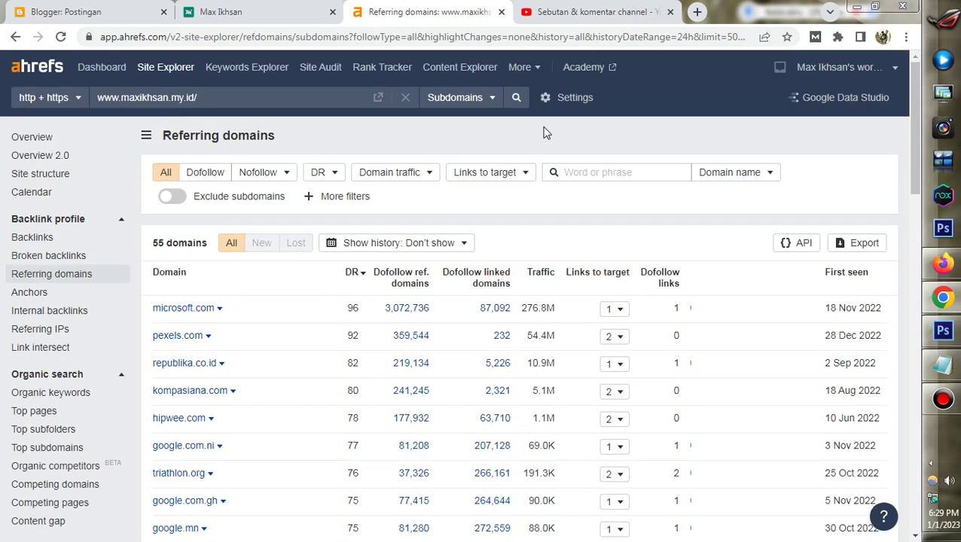
# Go back to the YouTube Studio comments and review the replies about the redirect backlink method and video link
pyautogui.click(548, 10)
pyautogui.scroll(-2, 498, 300)
pyautogui.scroll(2, 475, 307)
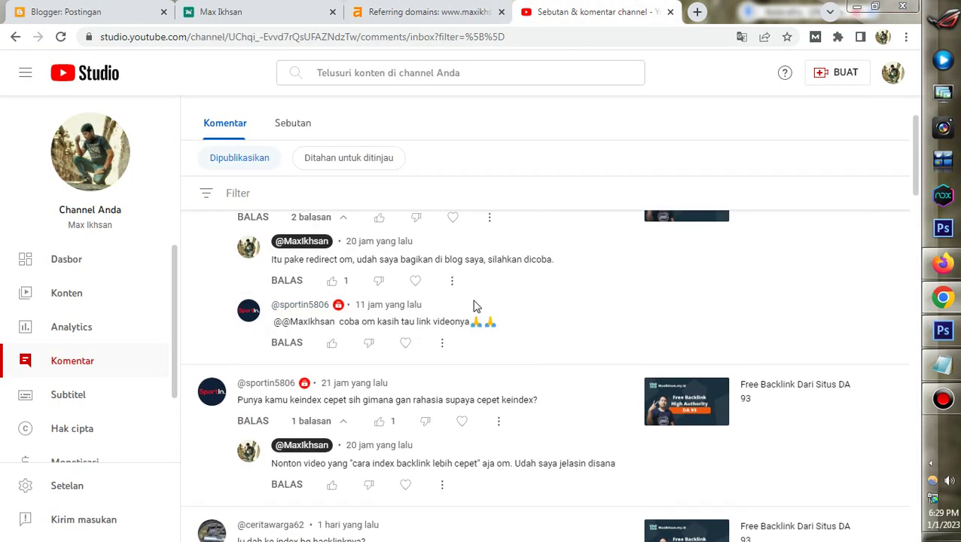
# Review the viewer comments once more, and examine the redirect links listed in redirect backlink.txt in Notepad
pyautogui.scroll(-3, 472, 255)
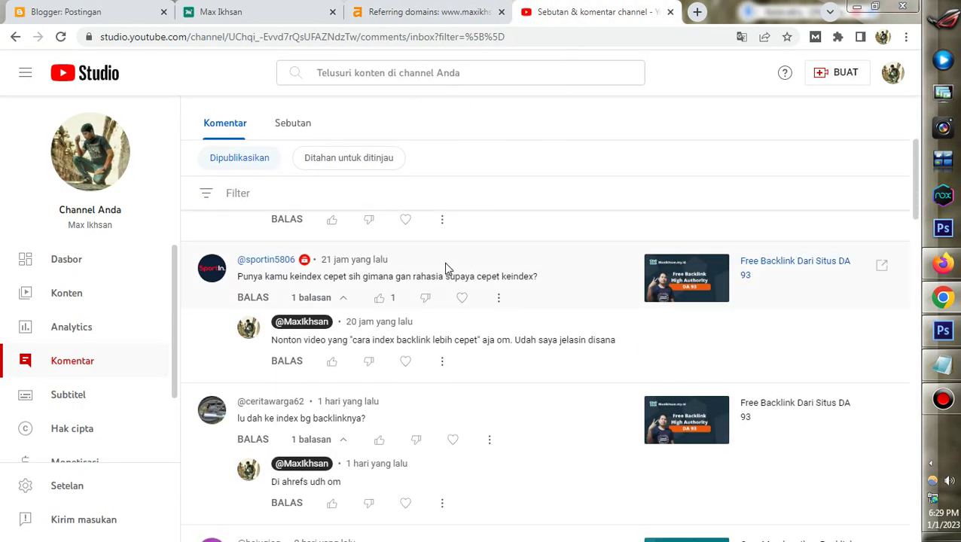
pyautogui.scroll(3, 446, 268)
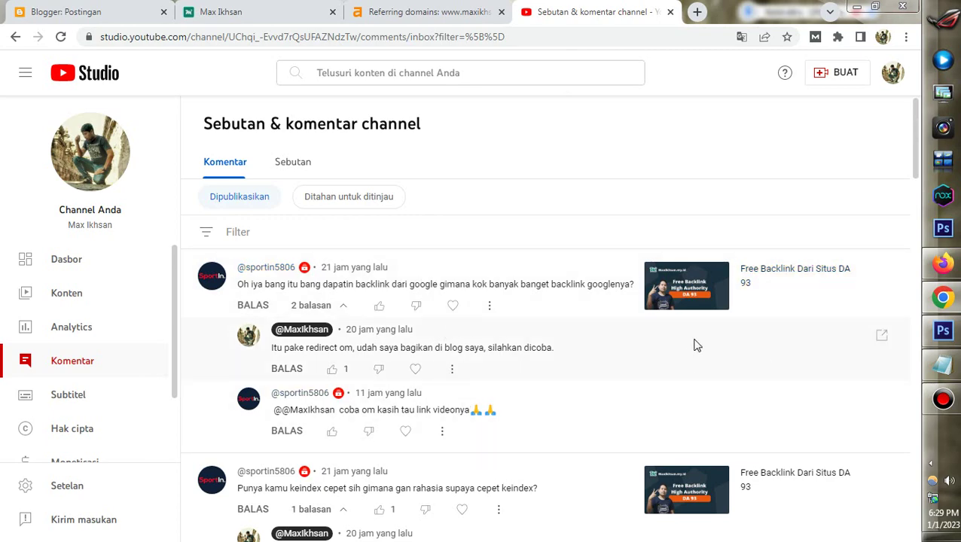
pyautogui.click(940, 364)
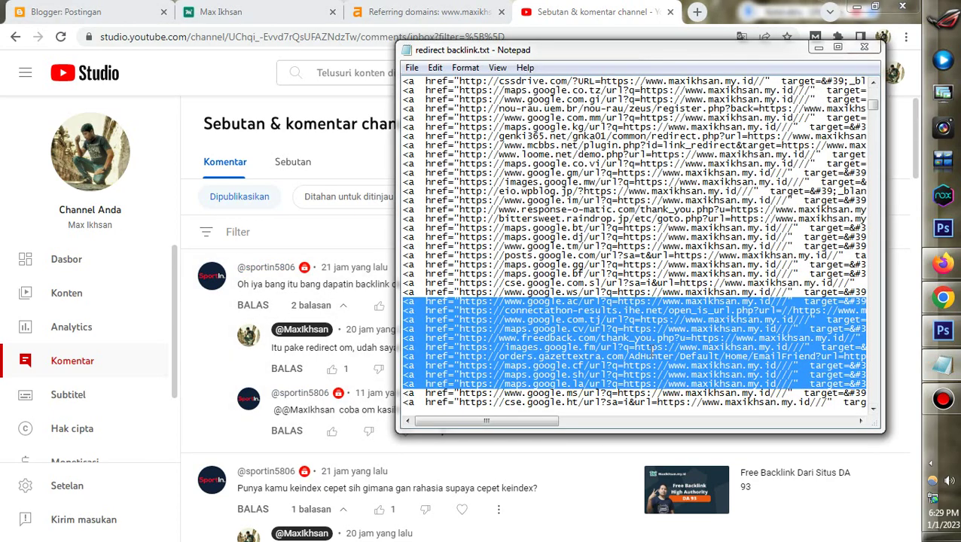
pyautogui.click(557, 356)
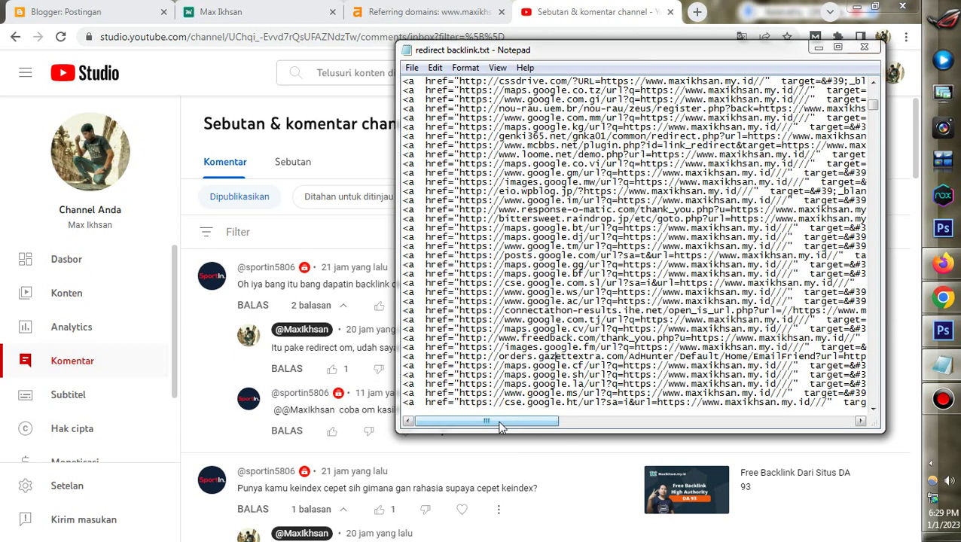
pyautogui.moveTo(499, 421)
pyautogui.mouseDown()
pyautogui.moveTo(508, 421)
pyautogui.moveTo(453, 415)
pyautogui.moveTo(513, 425)
pyautogui.moveTo(488, 422)
pyautogui.mouseUp()
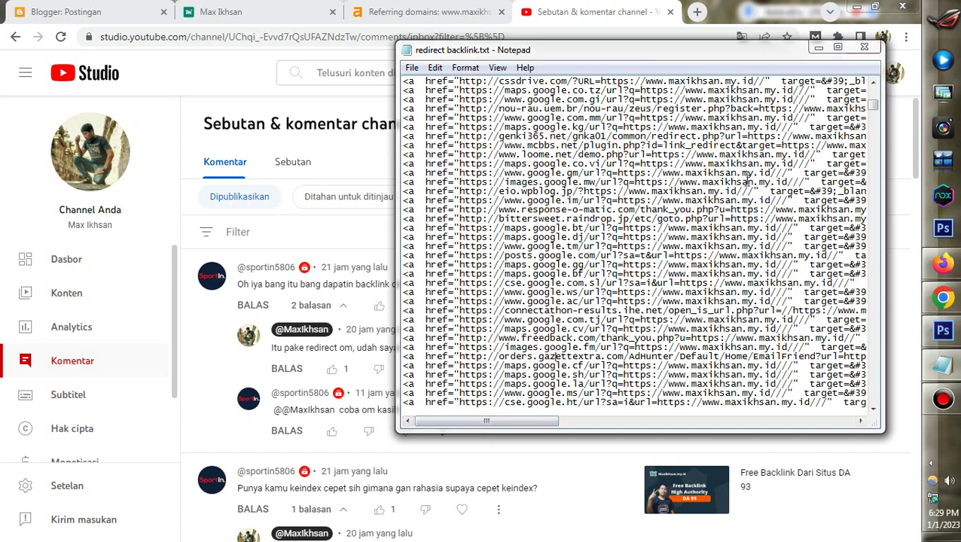
pyautogui.click(748, 12)
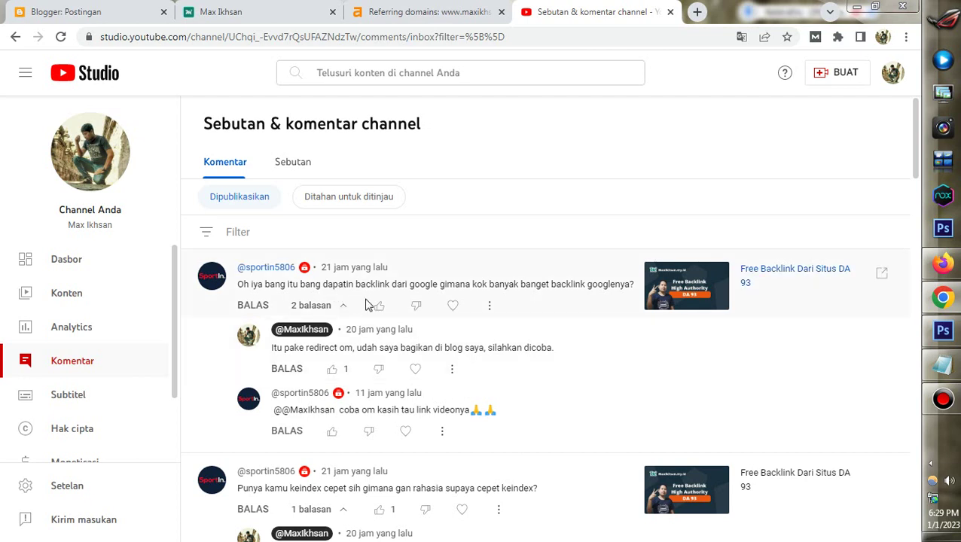
# Switch to Firefox, leave the draft post editor and look through the home page of the live Tutorial Blogger Pemula blog
pyautogui.click(942, 264)
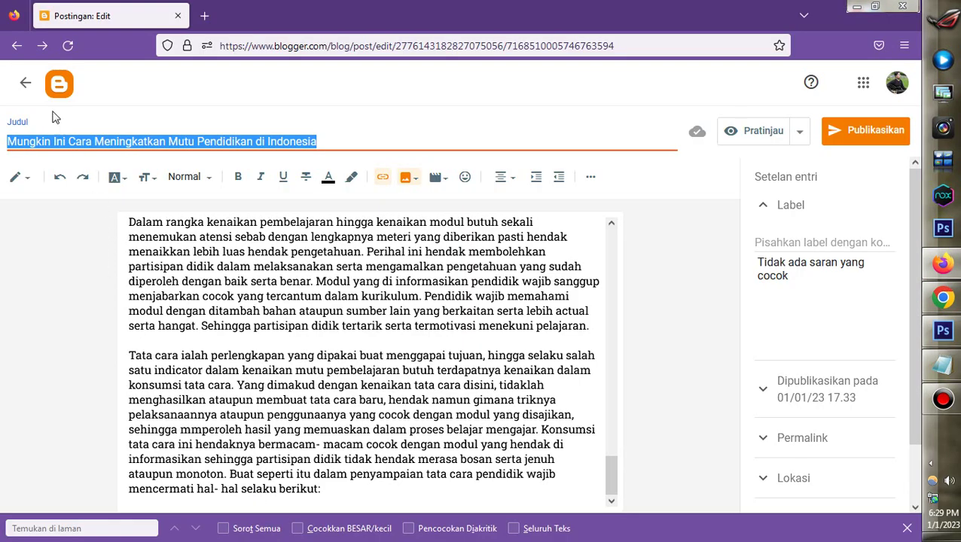
pyautogui.click(28, 86)
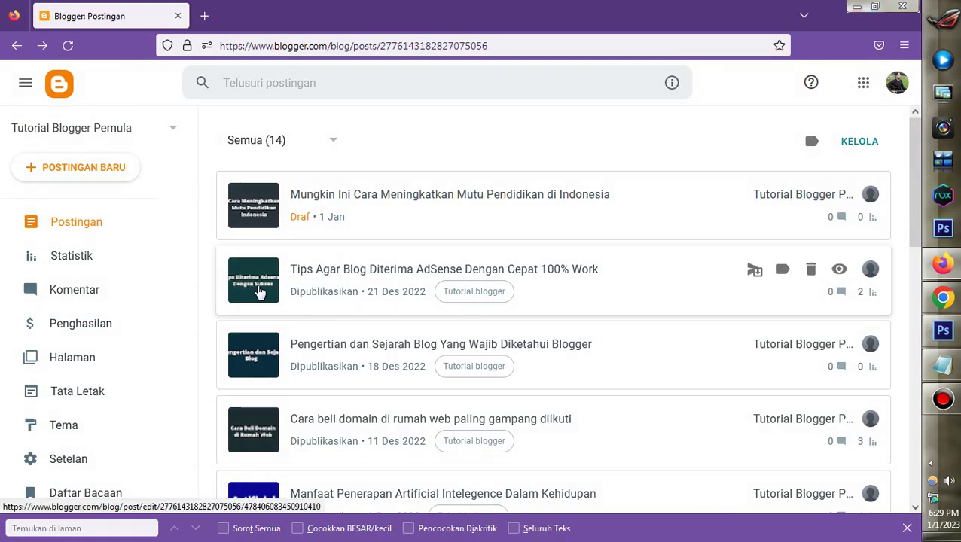
pyautogui.scroll(-3, 91, 384)
pyautogui.click(97, 423)
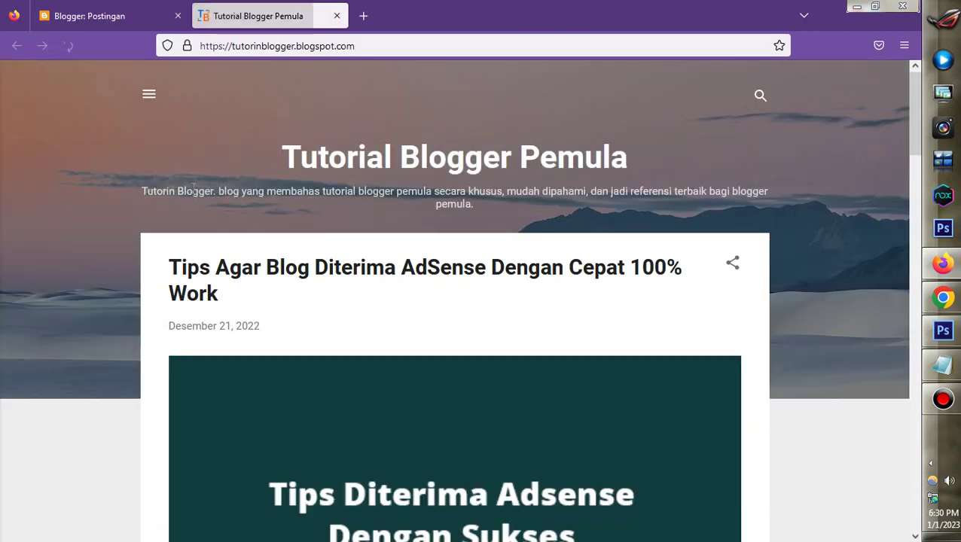
pyautogui.scroll(-10, 401, 264)
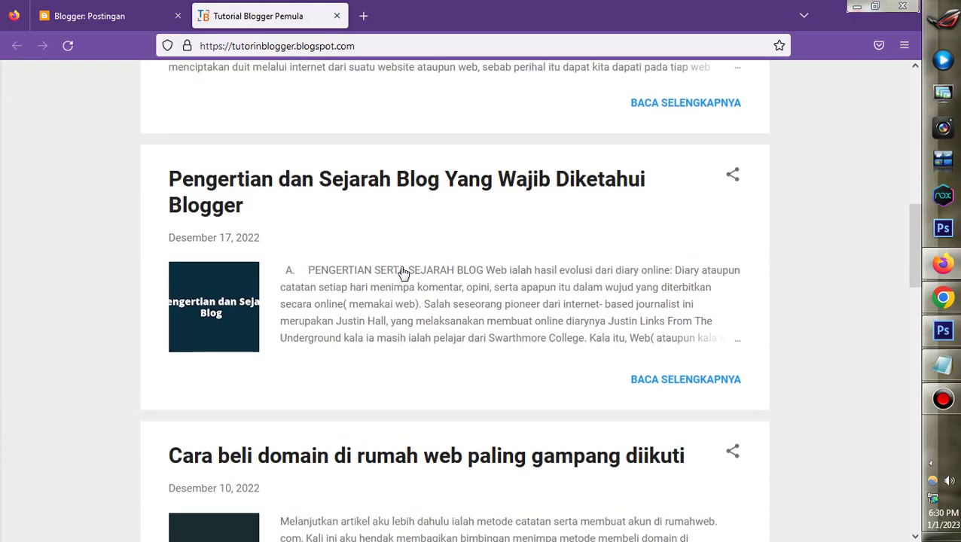
pyautogui.scroll(3, 402, 271)
pyautogui.scroll(7, 401, 270)
pyautogui.scroll(-2, 402, 273)
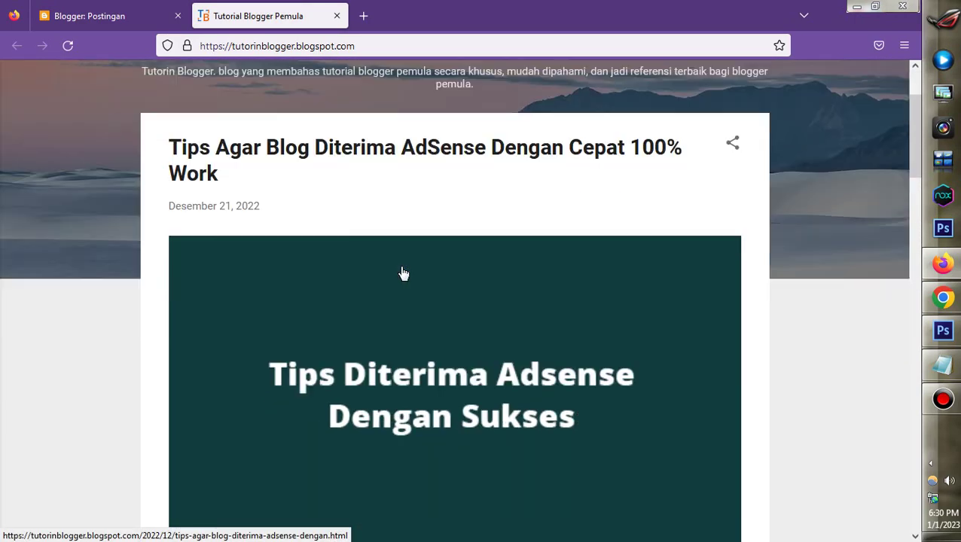
pyautogui.scroll(2, 339, 249)
# Go back to the Blogger post list, open the draft "Mungkin Ini Cara Meningkatkan Mutu Pendidikan di Indonesia" and read through its content
pyautogui.click(126, 17)
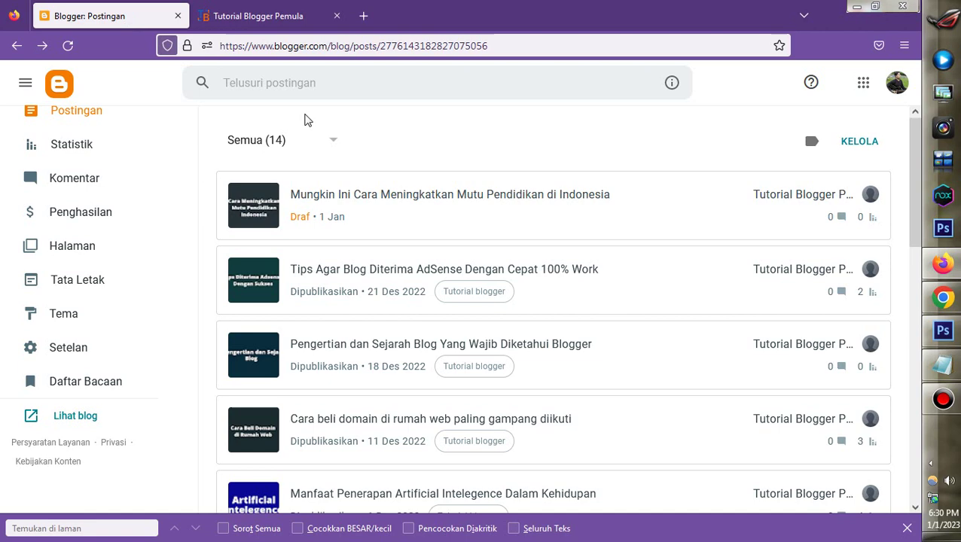
pyautogui.click(401, 205)
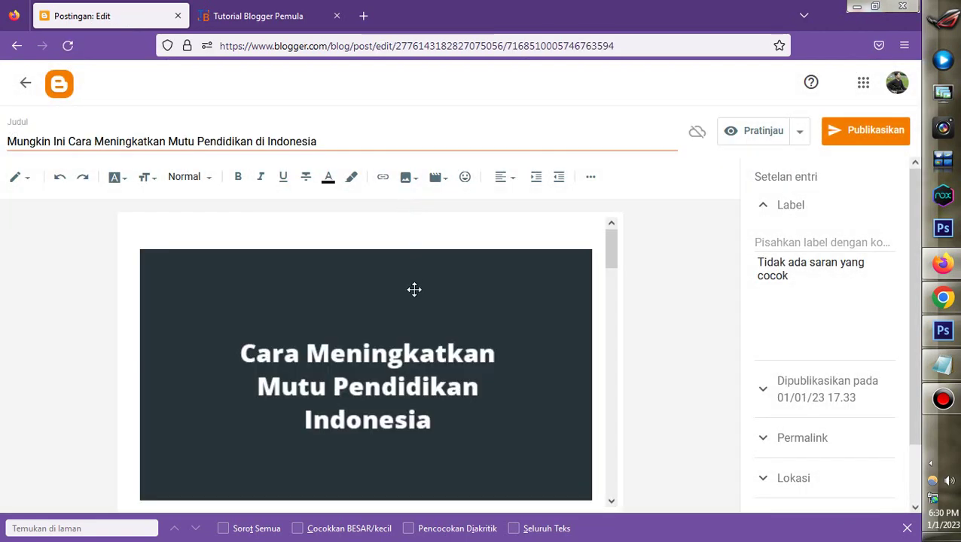
pyautogui.scroll(-3, 437, 298)
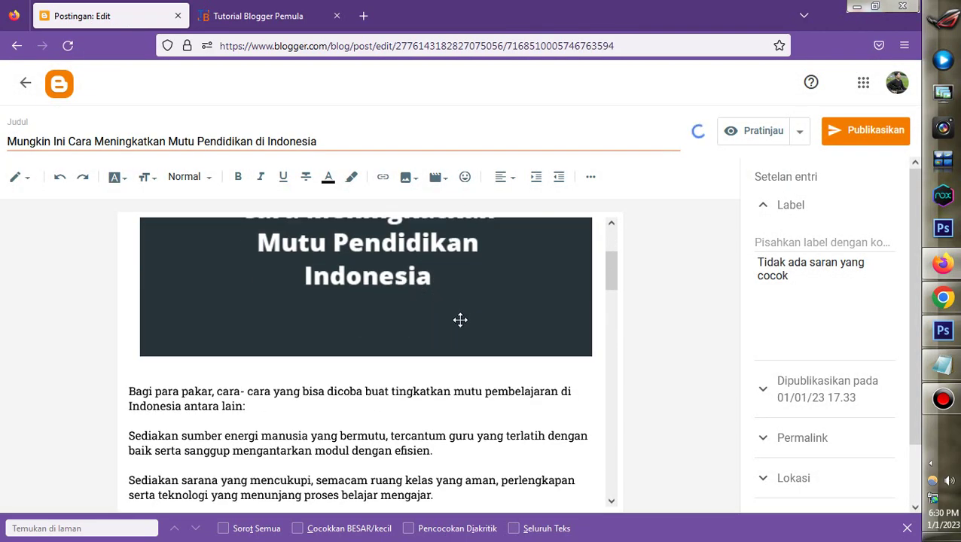
pyautogui.scroll(-3, 458, 320)
pyautogui.scroll(-3, 454, 353)
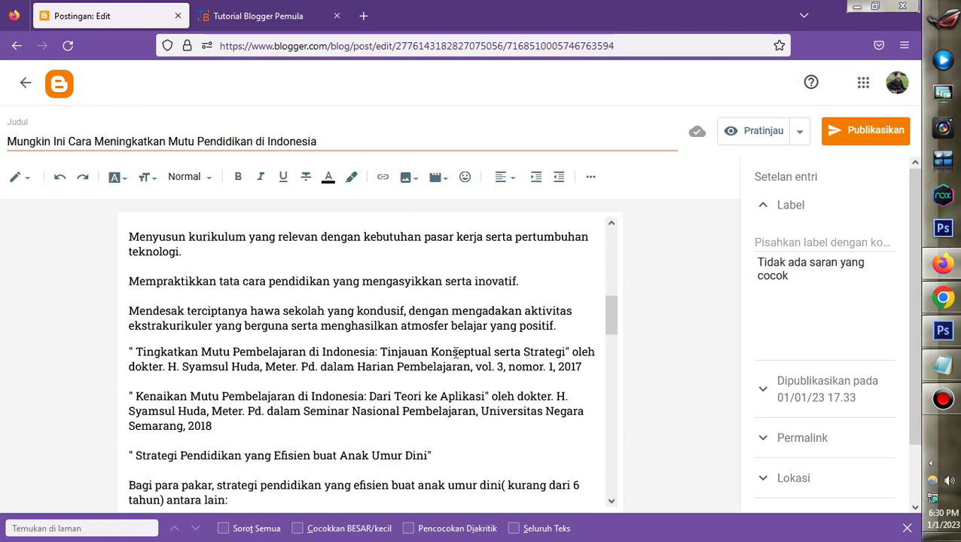
pyautogui.scroll(-5, 506, 351)
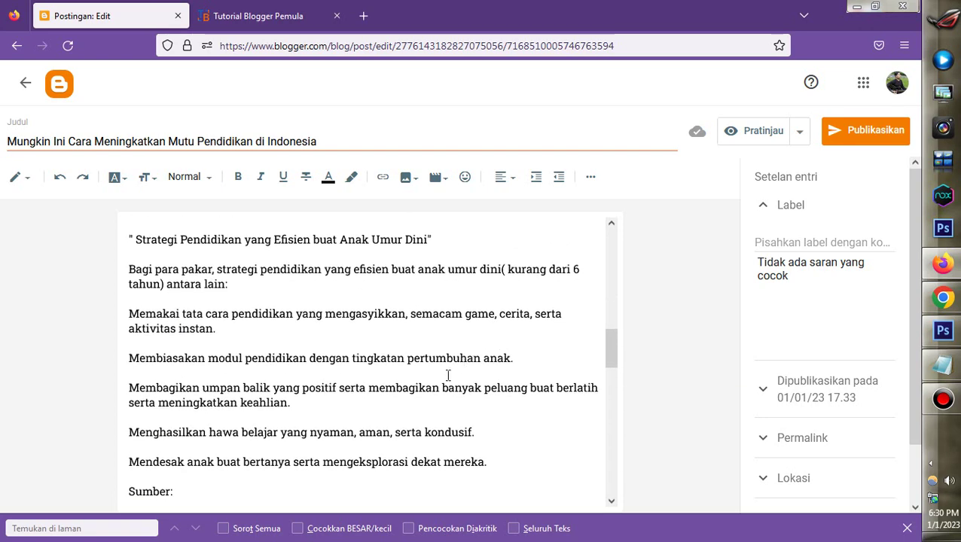
pyautogui.scroll(-5, 444, 380)
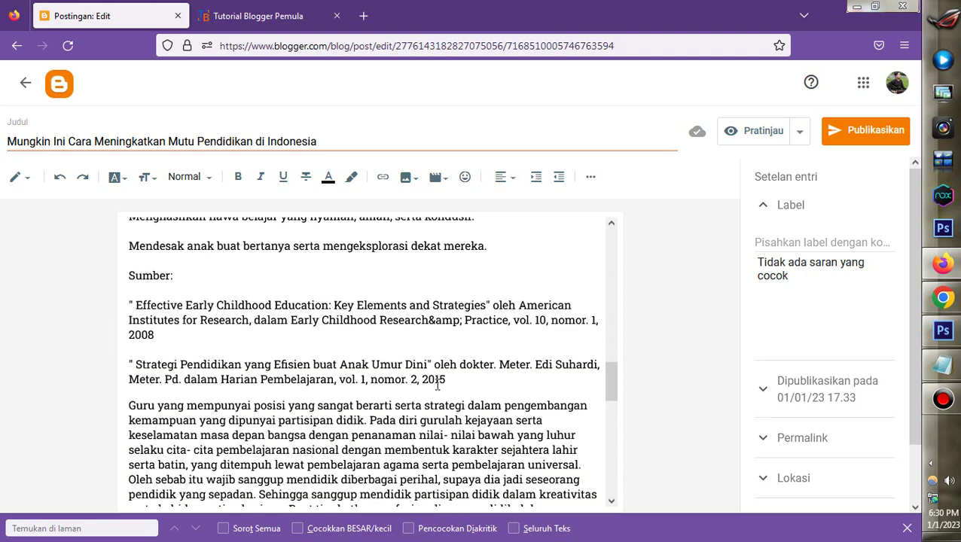
pyautogui.scroll(-3, 436, 384)
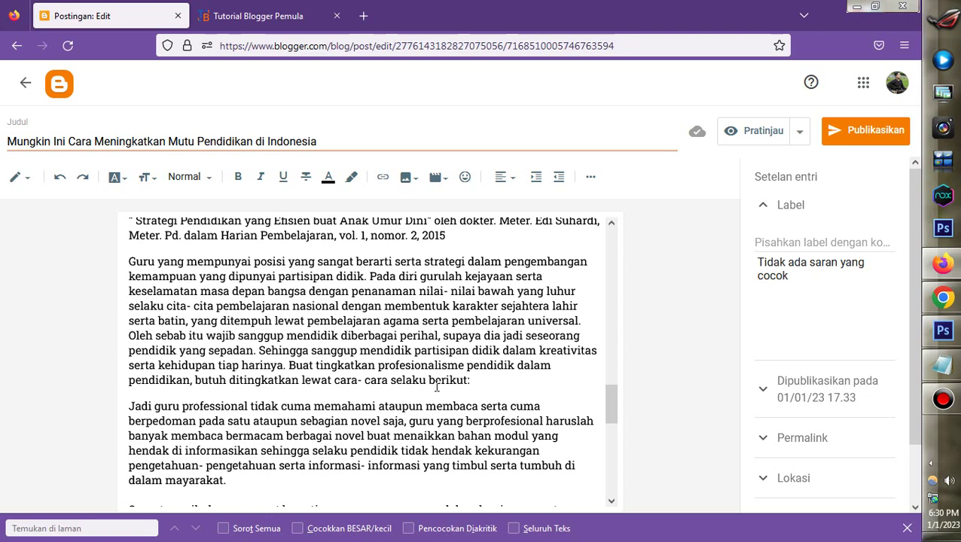
pyautogui.scroll(-8, 456, 368)
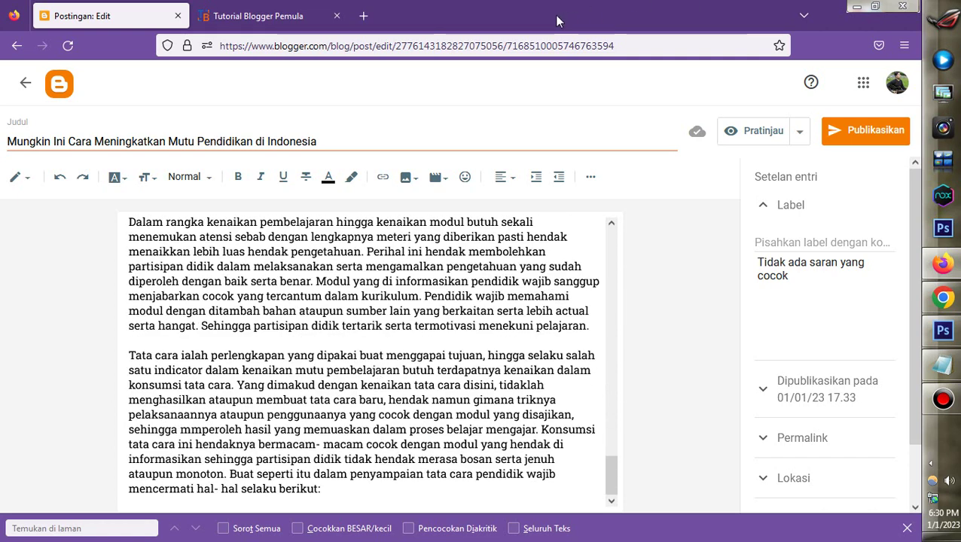
# Shrink the Firefox window and switch the draft post from the compose view to the HTML view
pyautogui.doubleClick(548, 15)
pyautogui.scroll(-3, 268, 304)
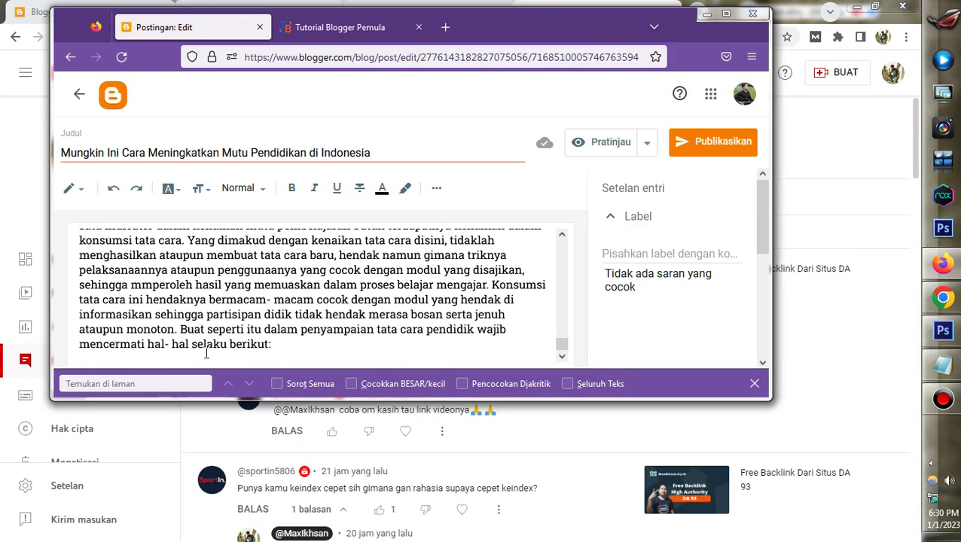
pyautogui.click(73, 188)
pyautogui.click(102, 169)
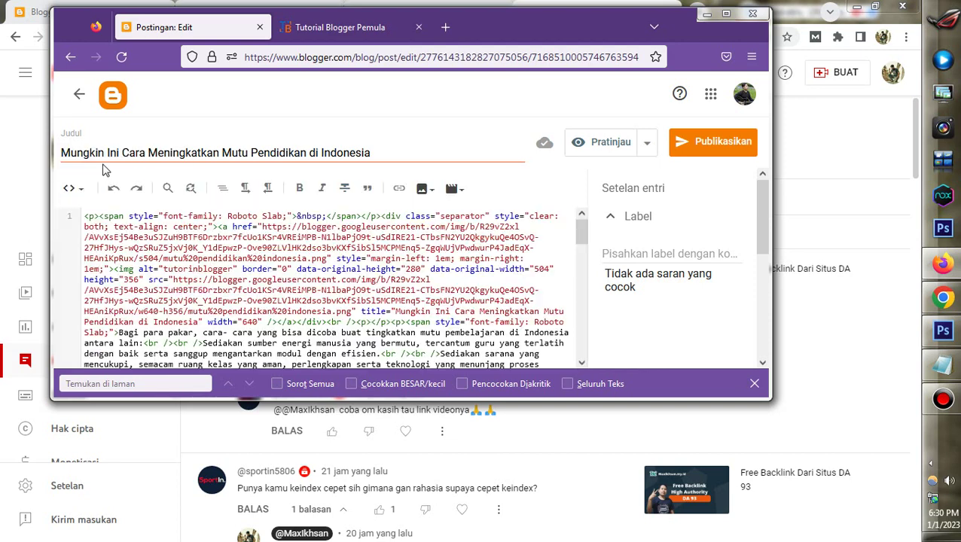
# Paste the ten copied redirect link tags, from google.ac to maps.google.la, on a new line at the end of the post's HTML
pyautogui.scroll(-5, 412, 338)
pyautogui.scroll(-2, 412, 337)
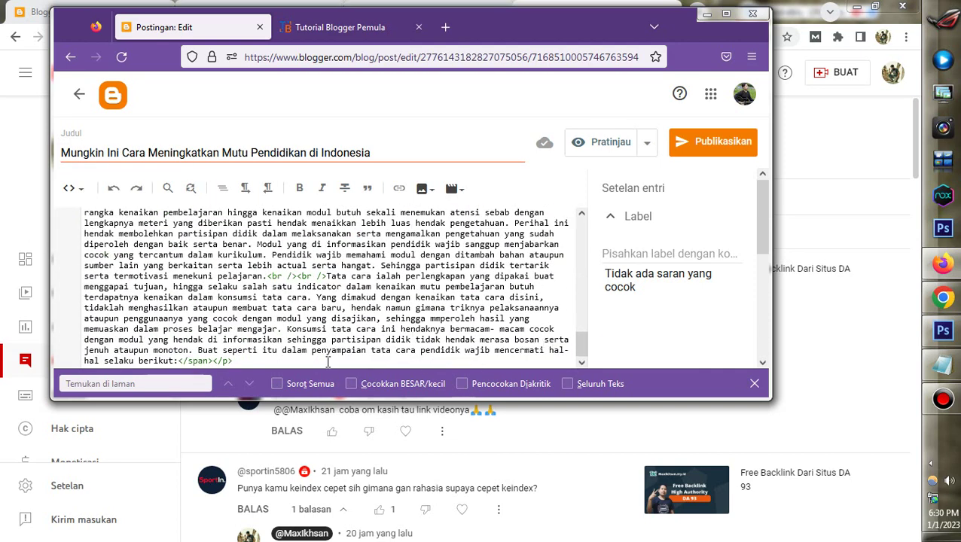
pyautogui.click(240, 362)
pyautogui.press('Return')
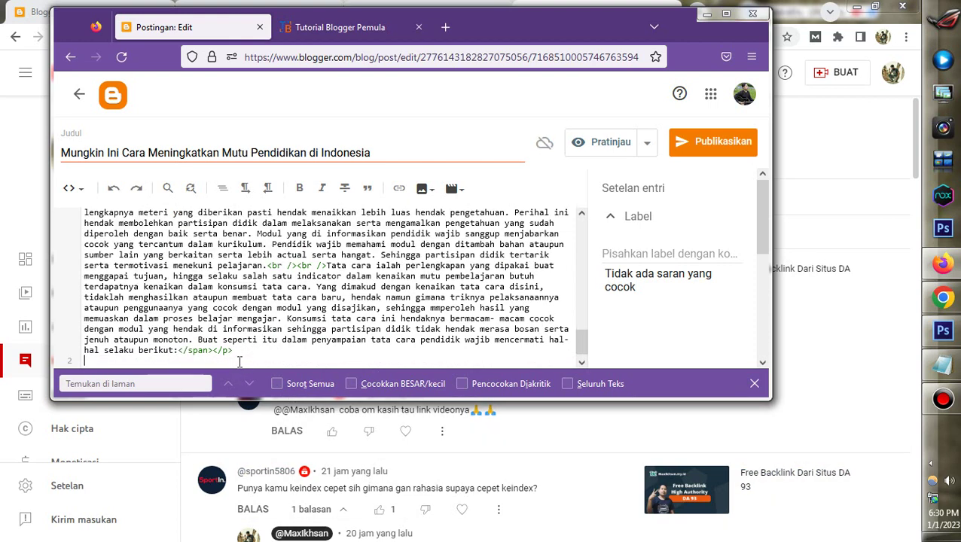
pyautogui.write('<a  href="https://maps.google.cv/url?q=https://www.maxikhsan.my.id///"  target=&#39;_blank&#39;>max ikhsan</a> <a  href="http://www.freedback.com/thank_you.php?u=https://www.maxikhsan.my.id//"  target=&#39;_blank&#39;>max ikhsan</a> <a  href="https://images.google.fm/url?q=https://www.maxikhsan.my.id///"  target=&#39;_blank&#39;>max ikhsan</a> <a  href="http://orders.gazettextra.com/AdHunter/Default/Home/EmailFriend?url=https://www.maxikhsan.my.id//"  target=&#39;_blank&#39;>max ikhsan</a> <a  href="https://maps.google.cf/url?q=https://www.maxikhsan.my.id///"  target=&#39;_blank&#39;>max ikhsan</a> <a  href="https://maps.google.sh/url?q=https://www.maxikhsan.my.id///"  target=&#39;_blank&#39;>max ikhsan</a> <a  href="https://maps.google.la/url?q=https://www.maxikhsan.my.id///"  target=&#39;_blank&#39;>max ikhsan</a>')
pyautogui.scroll(2, 317, 342)
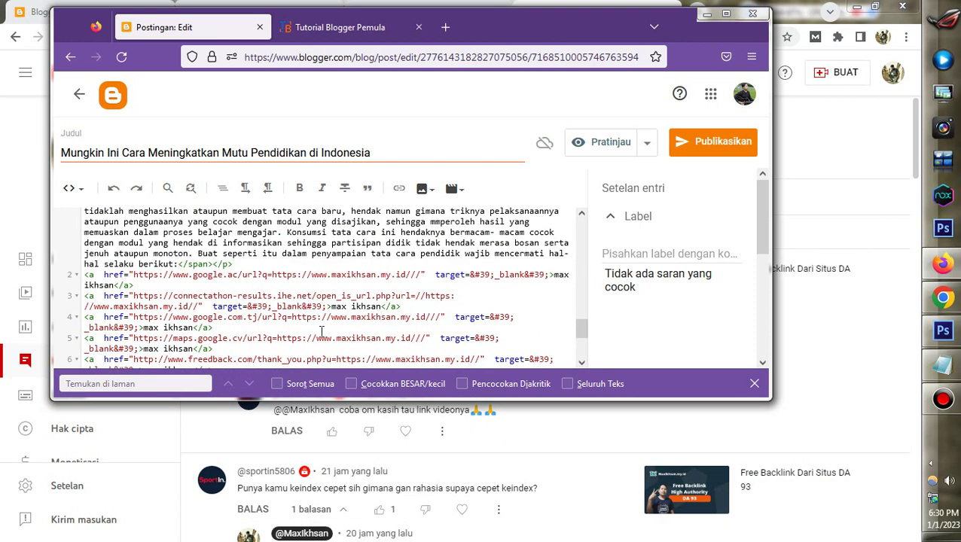
pyautogui.scroll(-2, 334, 307)
pyautogui.scroll(3, 334, 307)
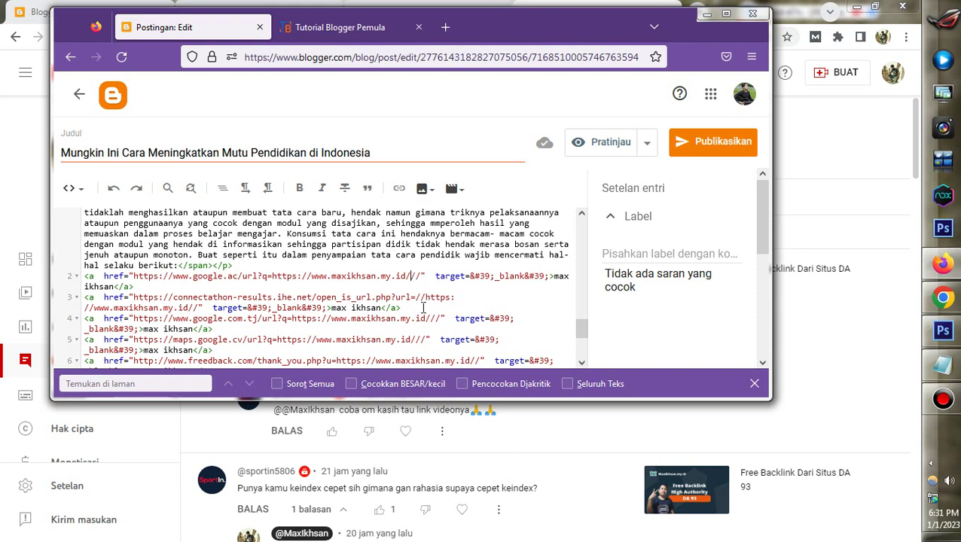
# Delete the extra slashes at the end of the redirect URLs on code lines 2 to 5
pyautogui.press('BackSpace')
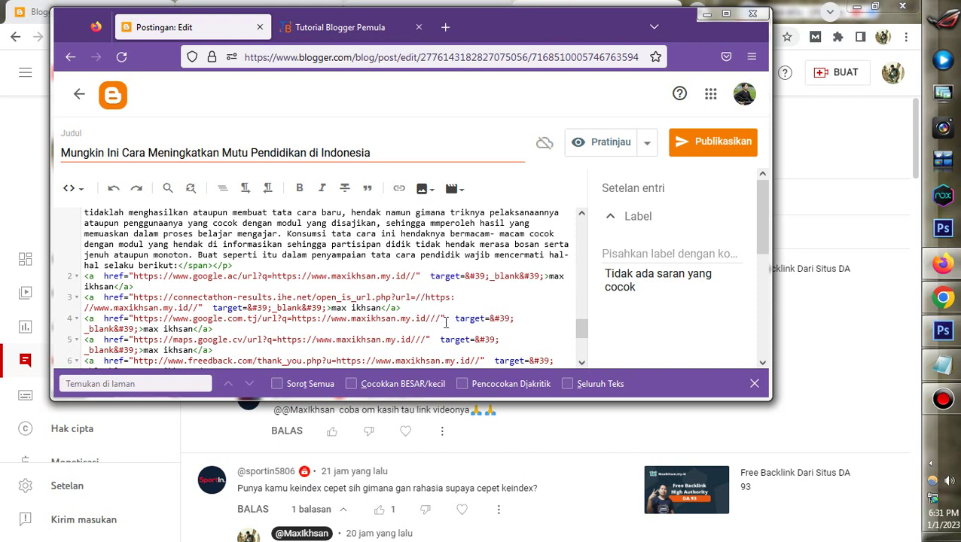
pyautogui.click(428, 319)
pyautogui.press('BackSpace')
pyautogui.click(424, 339)
pyautogui.press('BackSpace')
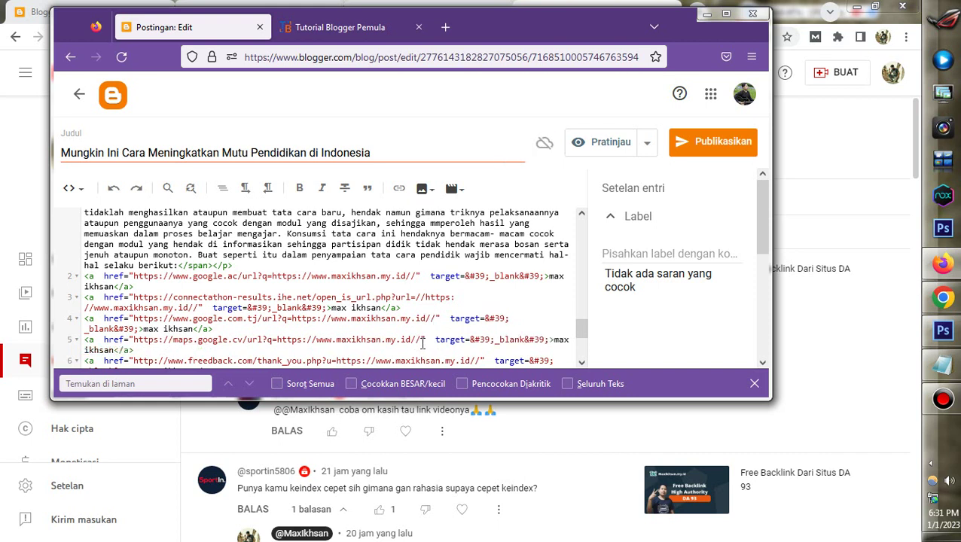
pyautogui.press('BackSpace')
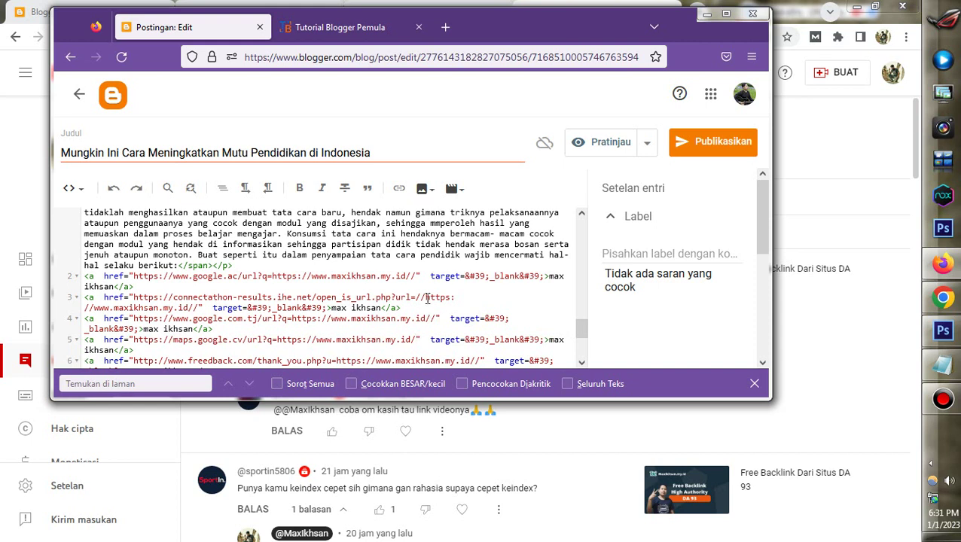
pyautogui.click(198, 308)
pyautogui.press('BackSpace')
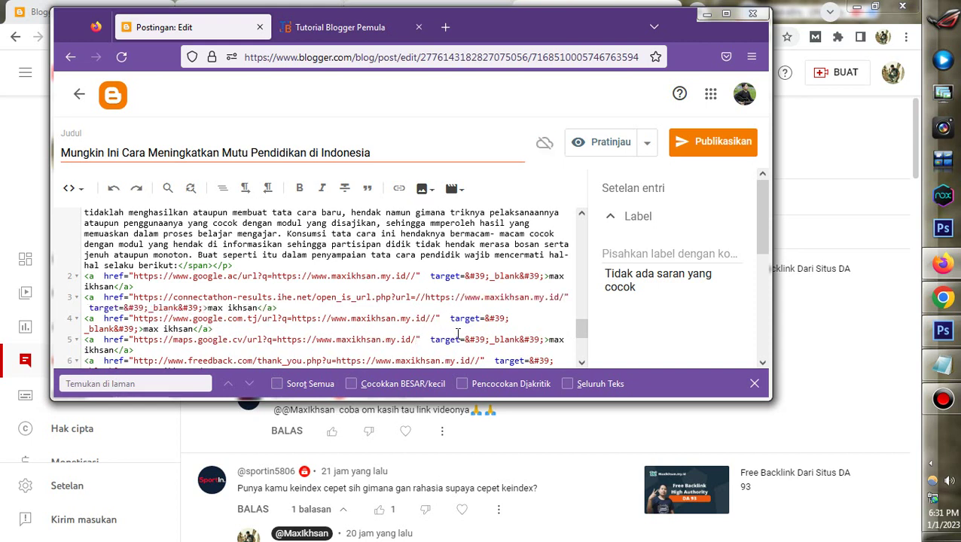
pyautogui.click(418, 275)
pyautogui.press('BackSpace')
# Delete the extra trailing slashes from the redirect URLs on lines 6, 7, 9, 10 and 11, keeping one slash each
pyautogui.scroll(-3, 443, 316)
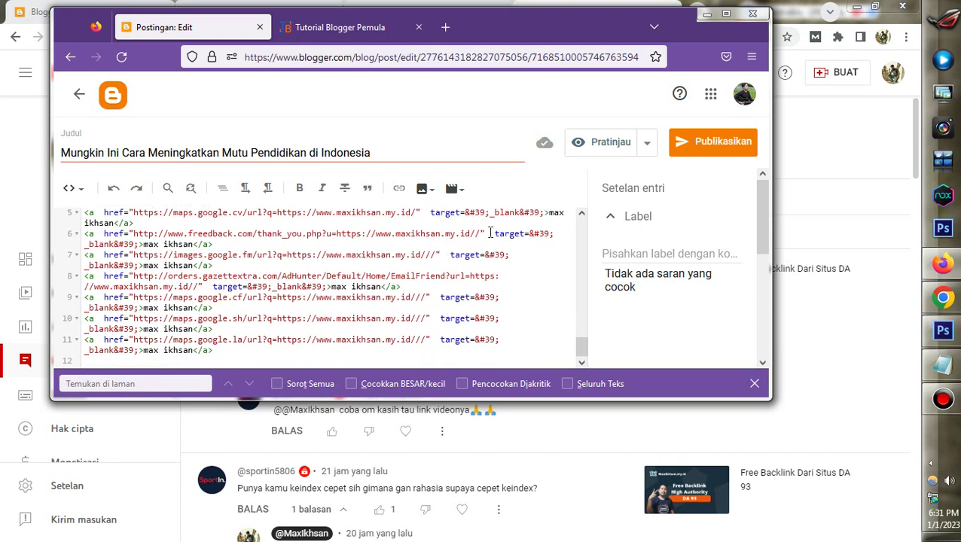
pyautogui.press('BackSpace')
pyautogui.click(435, 255)
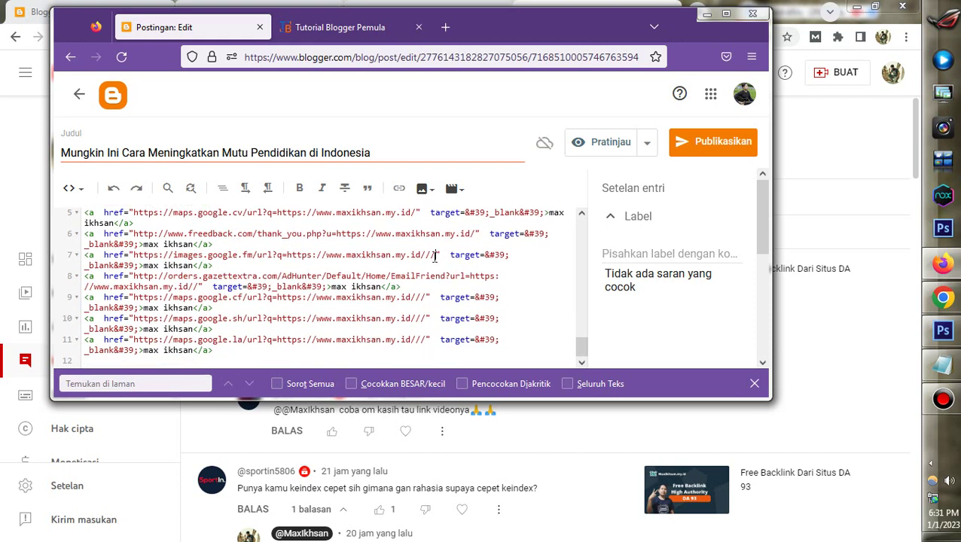
pyautogui.press('BackSpace')
pyautogui.press('BackSpace')
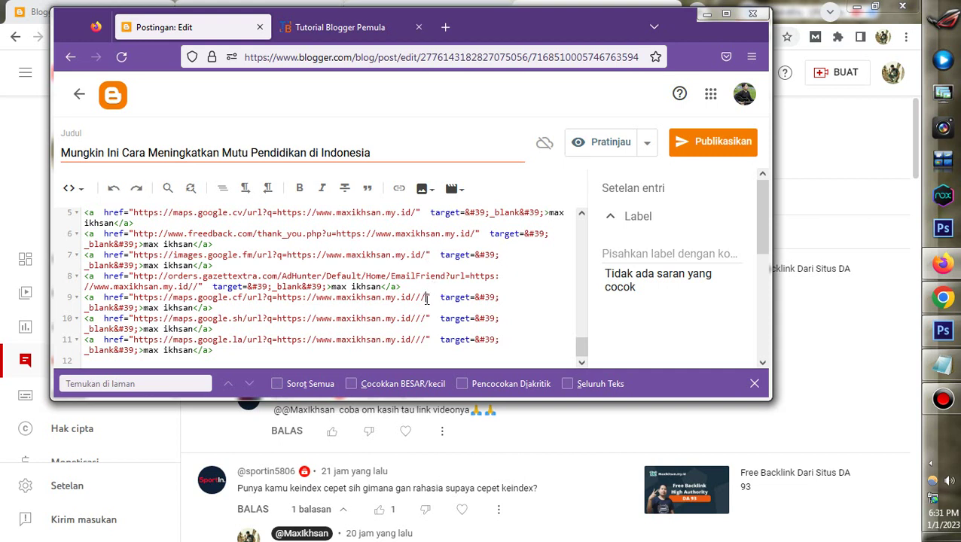
pyautogui.click(426, 297)
pyautogui.press('BackSpace')
pyautogui.press('BackSpace')
pyautogui.click(423, 320)
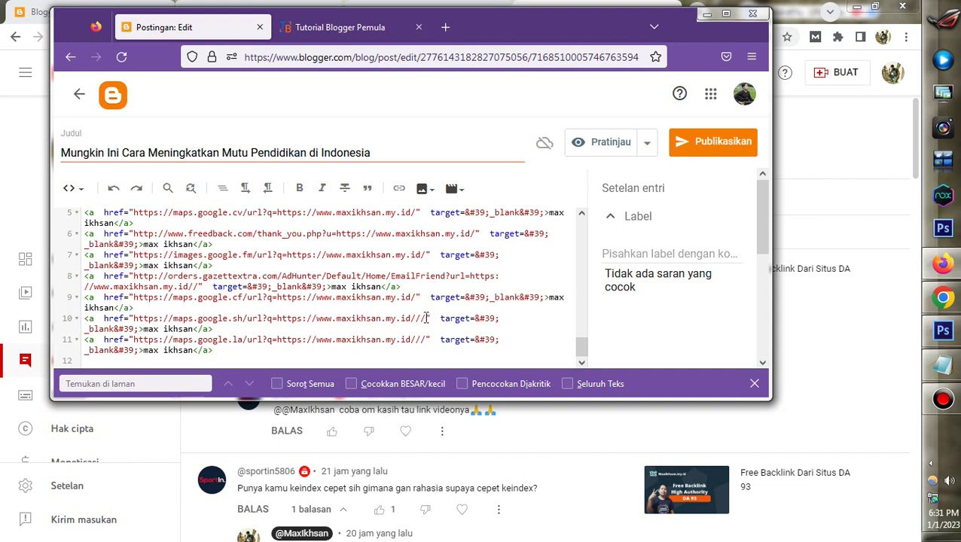
pyautogui.press('BackSpace')
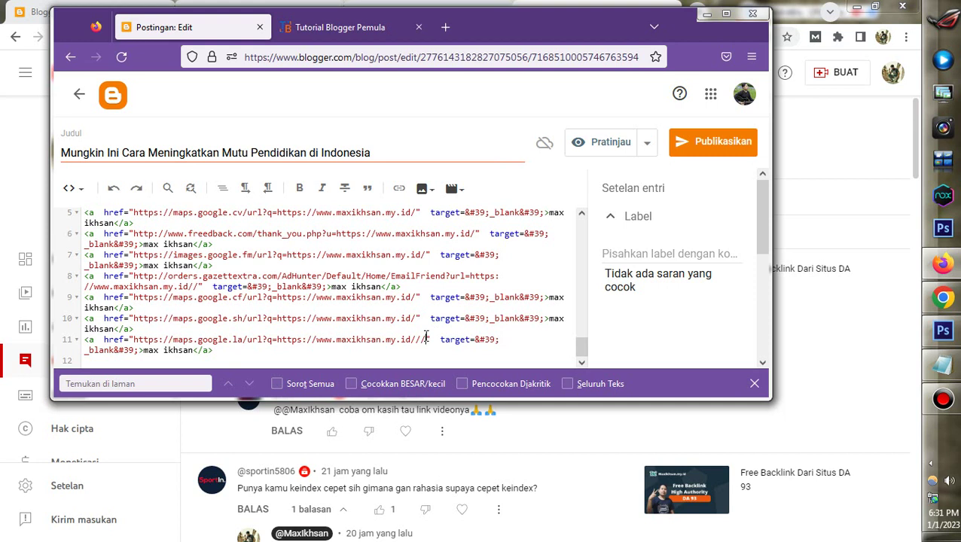
pyautogui.click(426, 340)
pyautogui.press('BackSpace')
pyautogui.press('BackSpace')
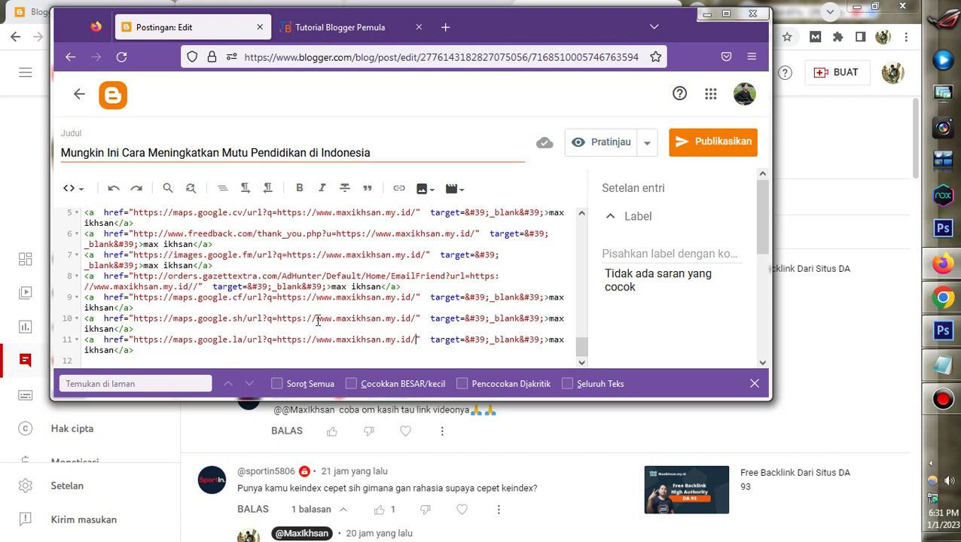
# Check the cleaned redirect link tags and switch the draft post from the HTML view back to the compose view
pyautogui.scroll(3, 323, 325)
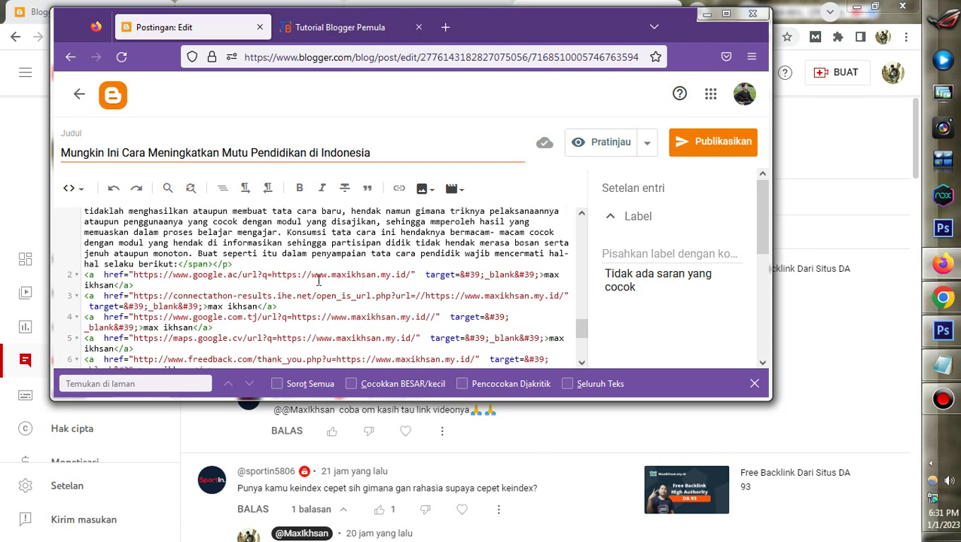
pyautogui.scroll(-3, 332, 331)
pyautogui.click(74, 189)
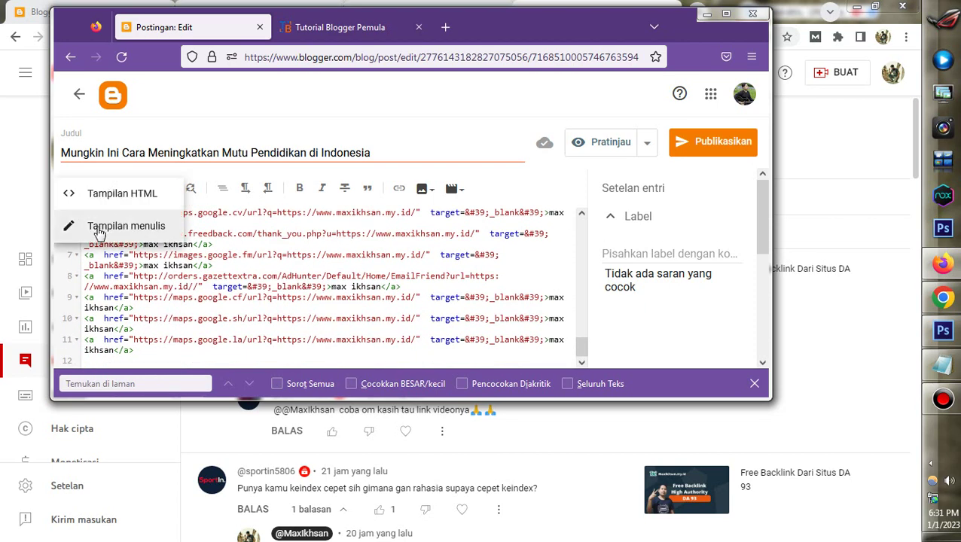
pyautogui.click(101, 228)
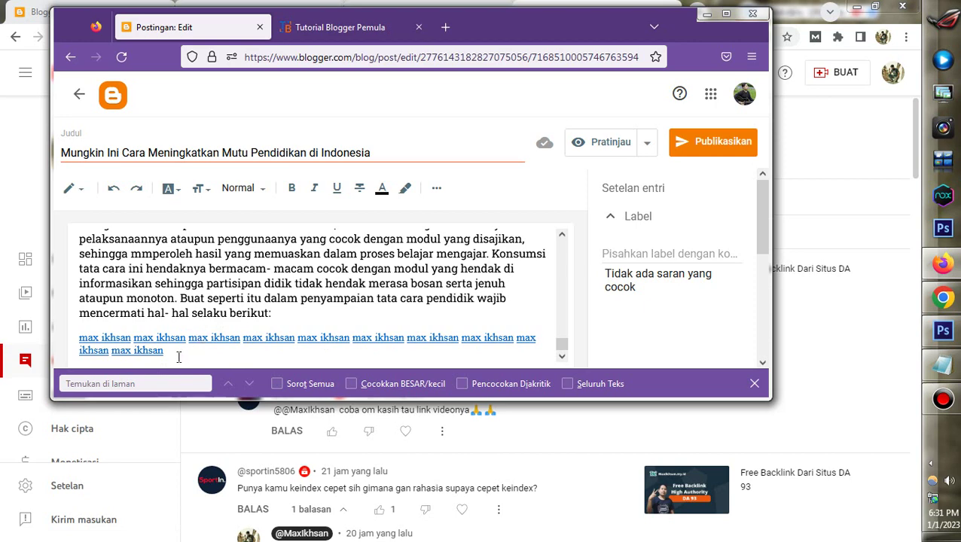
# Bring up redirect backlink.txt in Notepad, select its entire list of redirect links, and return to the draft post in Firefox
pyautogui.click(941, 364)
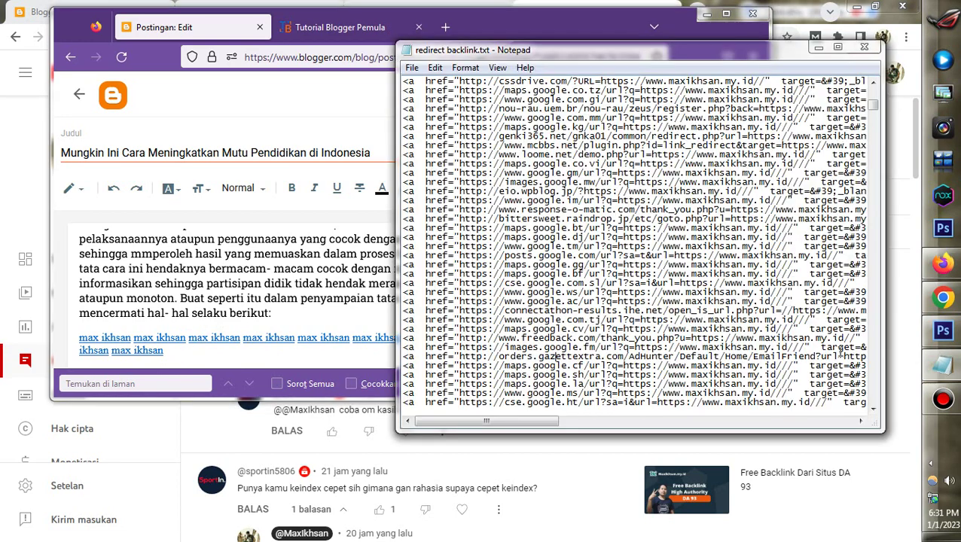
pyautogui.hotkey('ctrl', 'a')
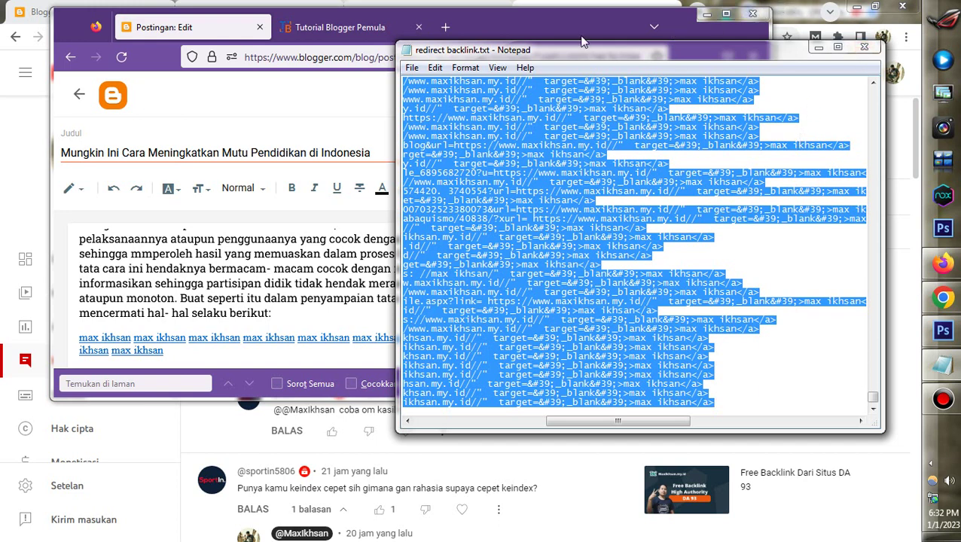
pyautogui.click(546, 29)
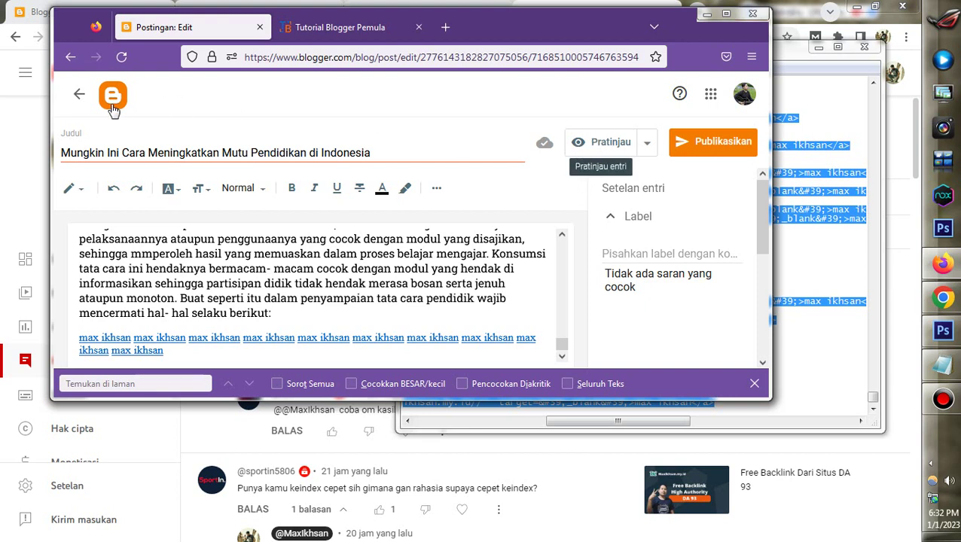
# Return to the blog's post list and look through the draft and published posts
pyautogui.click(79, 95)
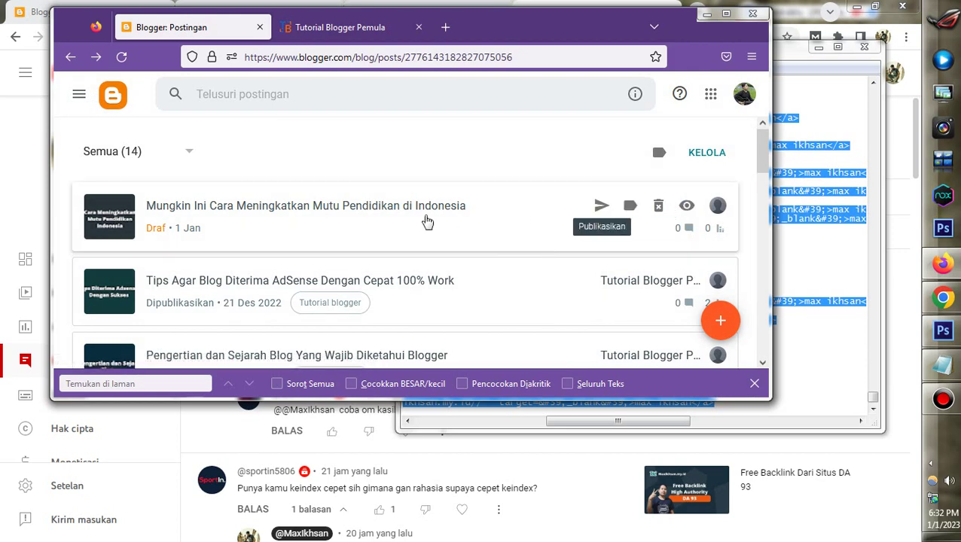
pyautogui.scroll(-2, 691, 215)
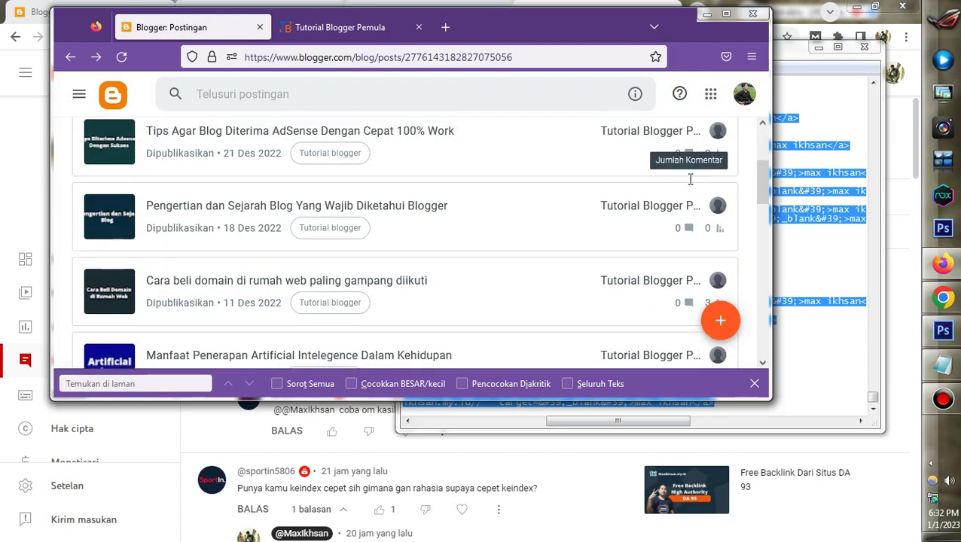
pyautogui.scroll(1, 690, 181)
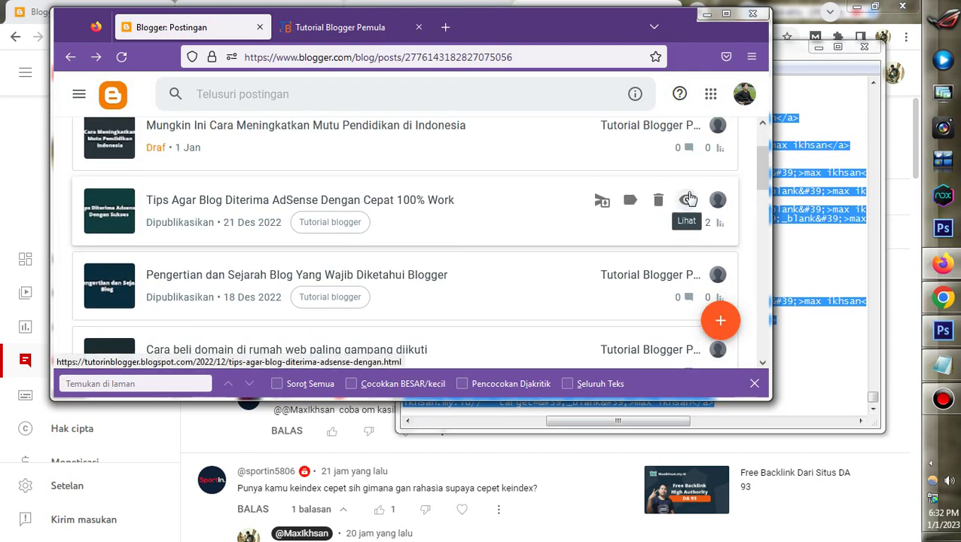
pyautogui.scroll(1, 497, 205)
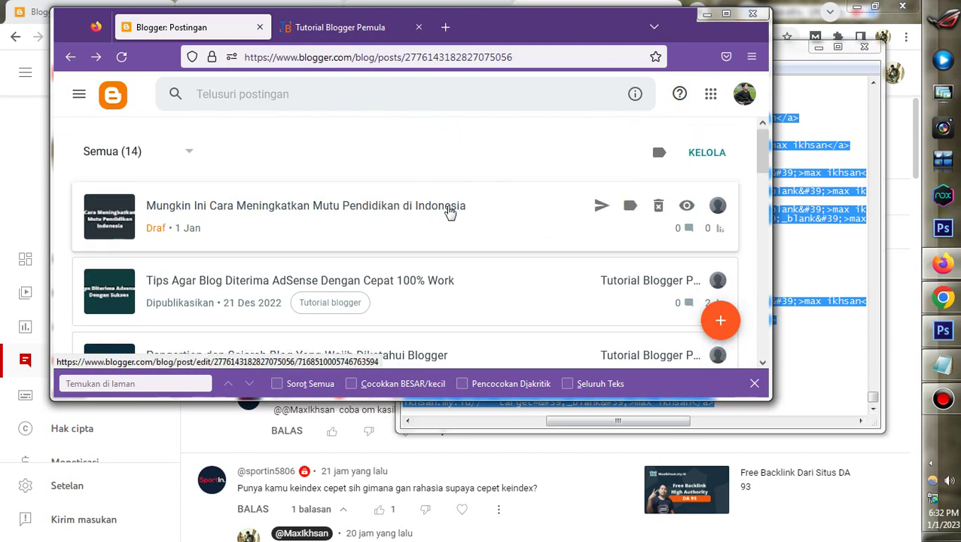
pyautogui.scroll(-1, 449, 213)
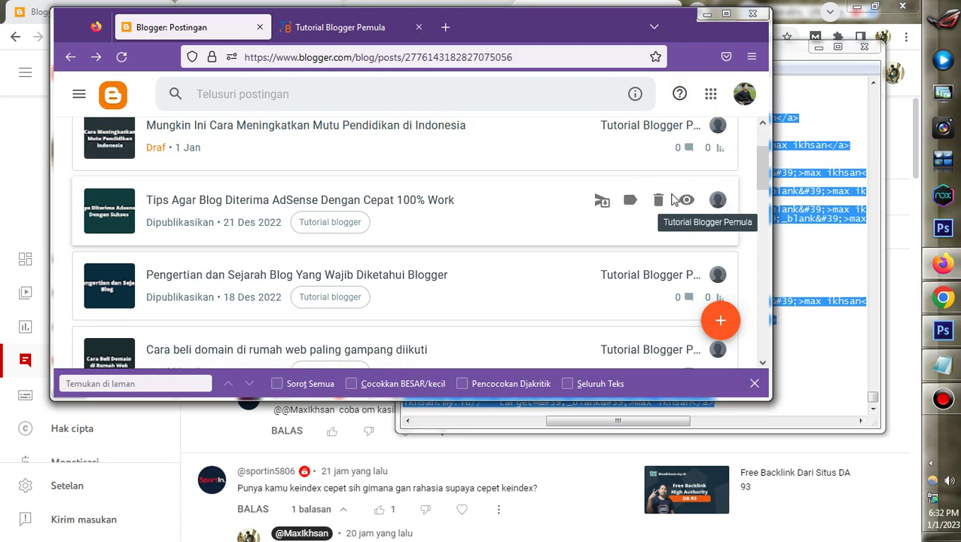
pyautogui.scroll(1, 525, 332)
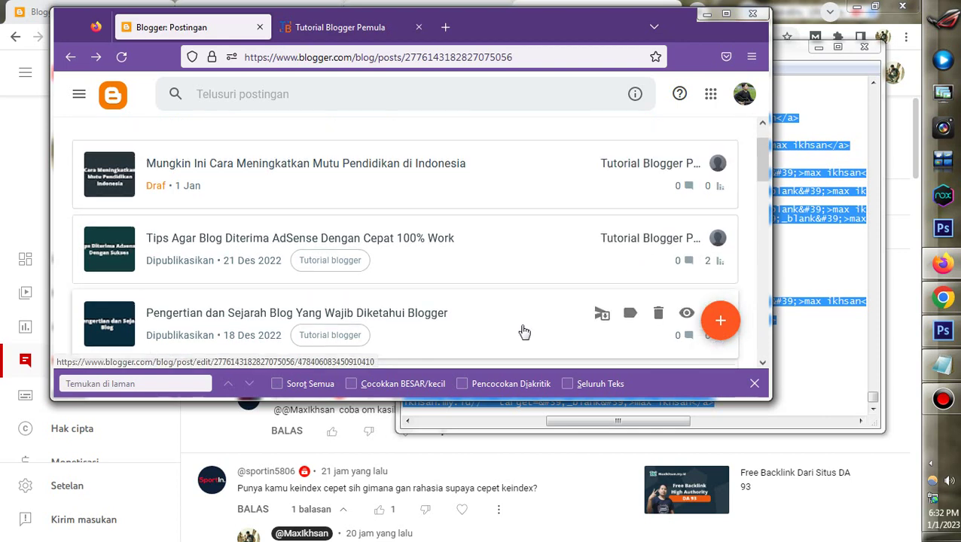
pyautogui.scroll(1, 525, 332)
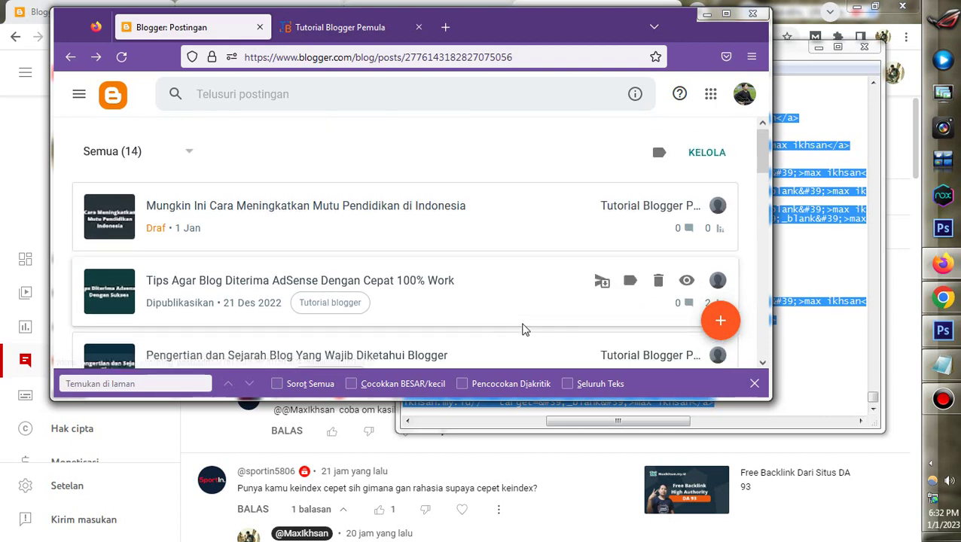
# Reopen the draft "Mungkin Ini Cara Meningkatkan Mutu Pendidikan di Indonesia" in a maximized window and go to the links at its end
pyautogui.click(422, 222)
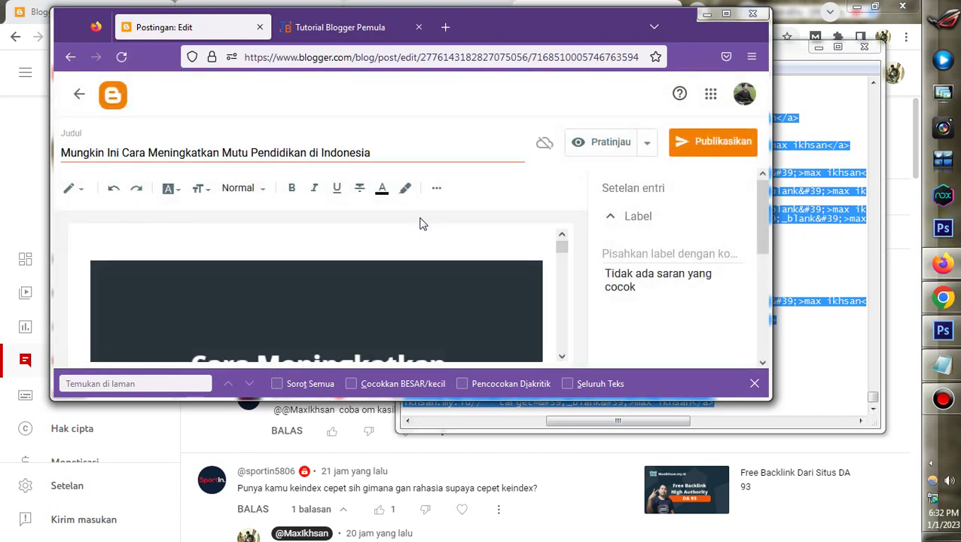
pyautogui.doubleClick(561, 31)
pyautogui.scroll(-12, 459, 263)
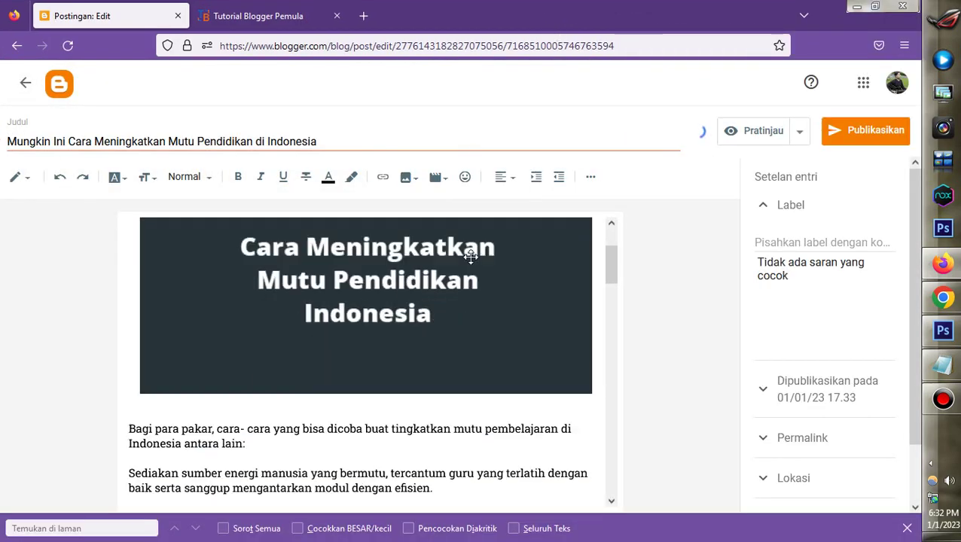
pyautogui.scroll(-15, 445, 280)
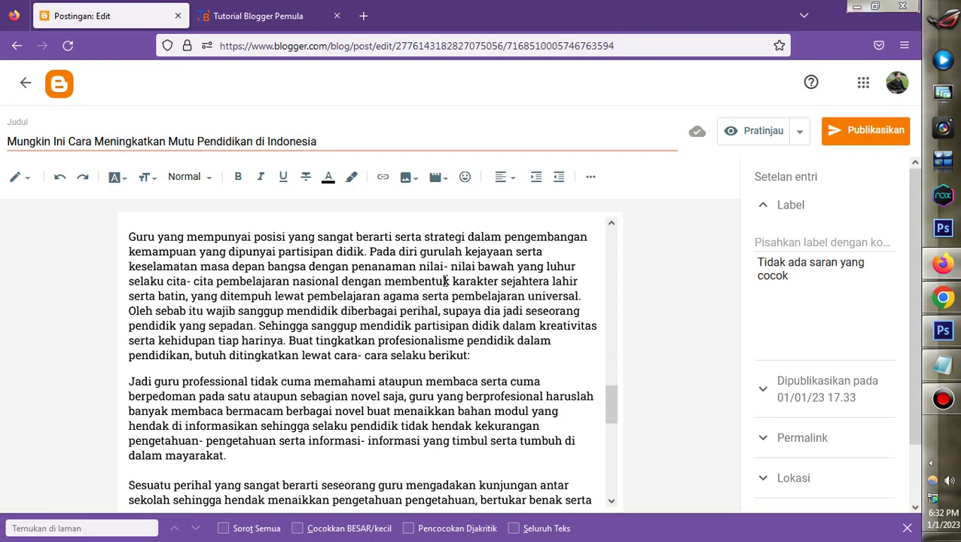
pyautogui.click(943, 400)
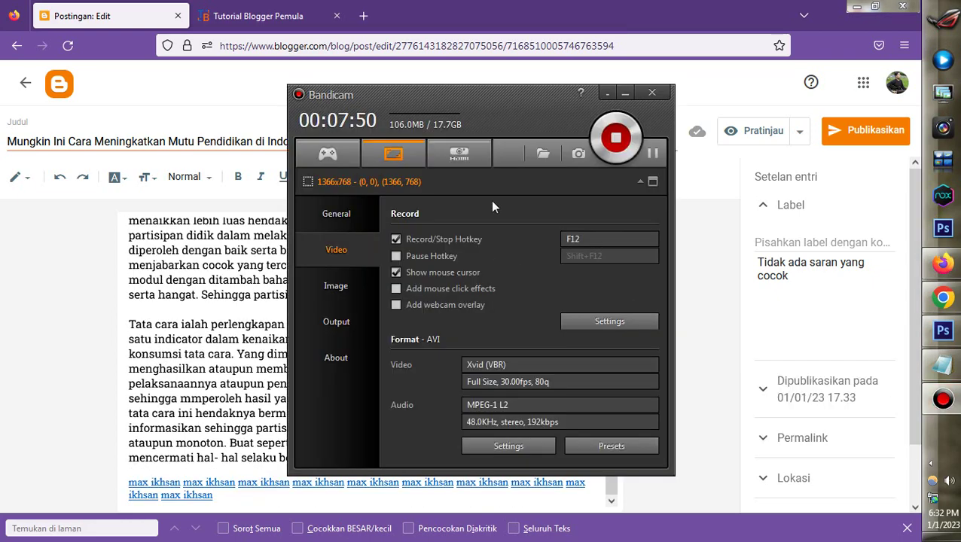
pyautogui.click(583, 18)
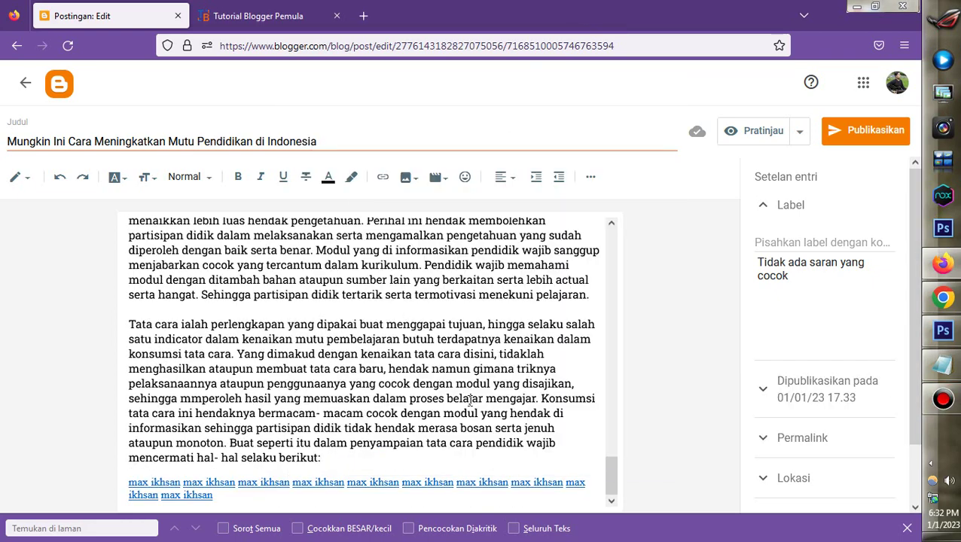
# Assign the label "Tutorial blogger" to the draft post and collapse the label settings
pyautogui.click(805, 239)
pyautogui.click(819, 262)
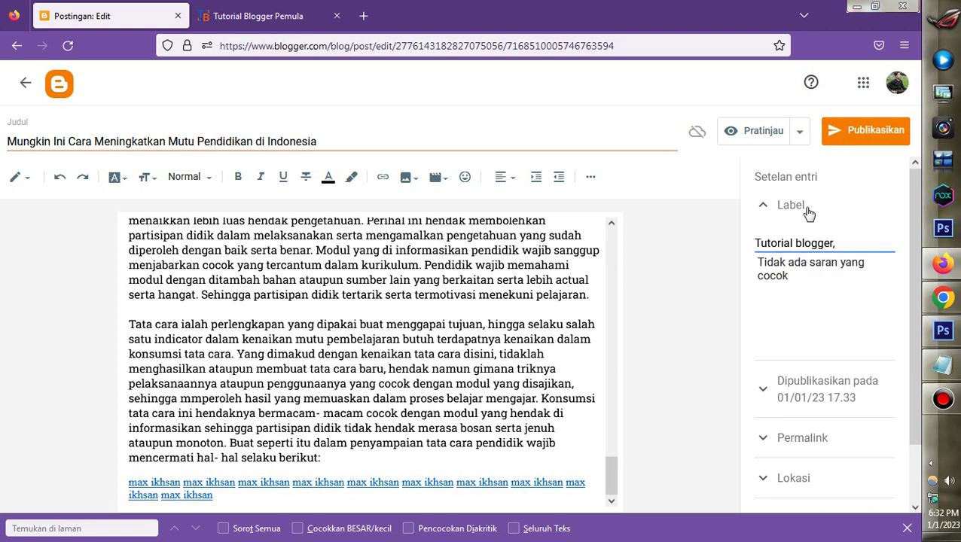
pyautogui.click(807, 209)
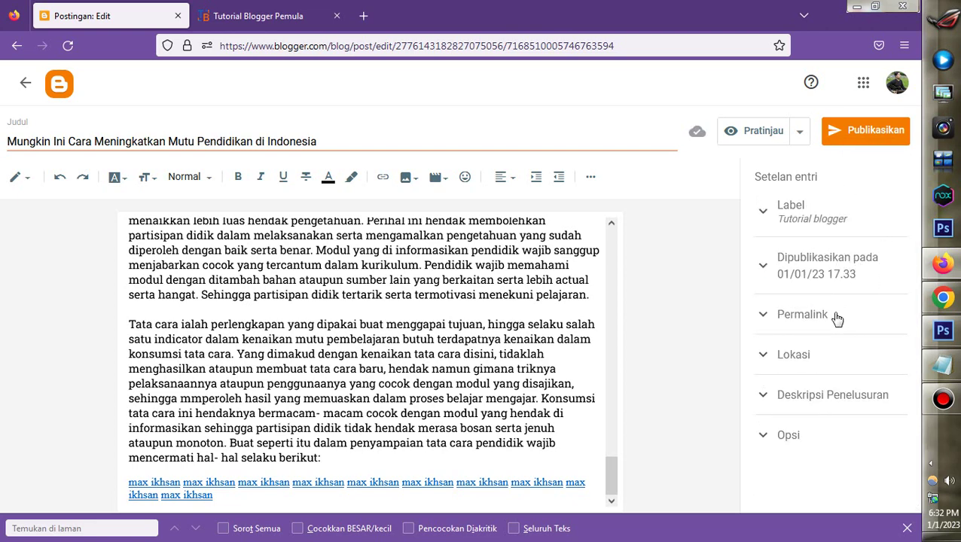
# Review the post's permalink options and enter "jakarta" in the post's location search
pyautogui.click(837, 316)
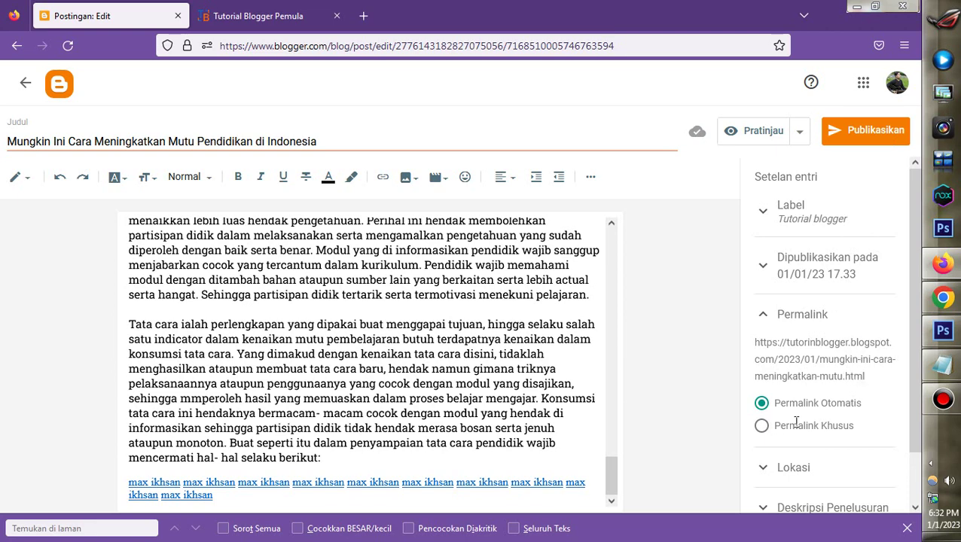
pyautogui.scroll(-1, 796, 422)
pyautogui.click(828, 410)
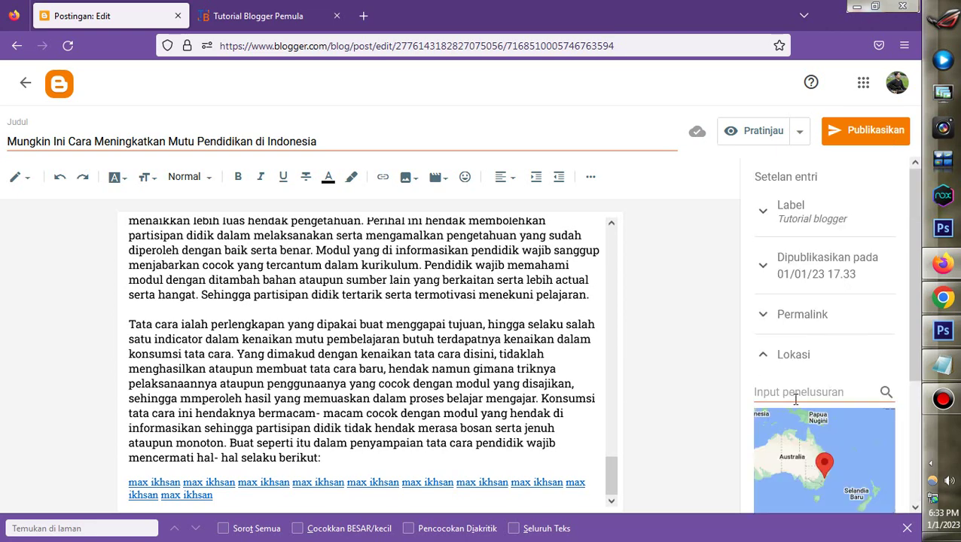
pyautogui.click(795, 397)
pyautogui.write('jakarta')
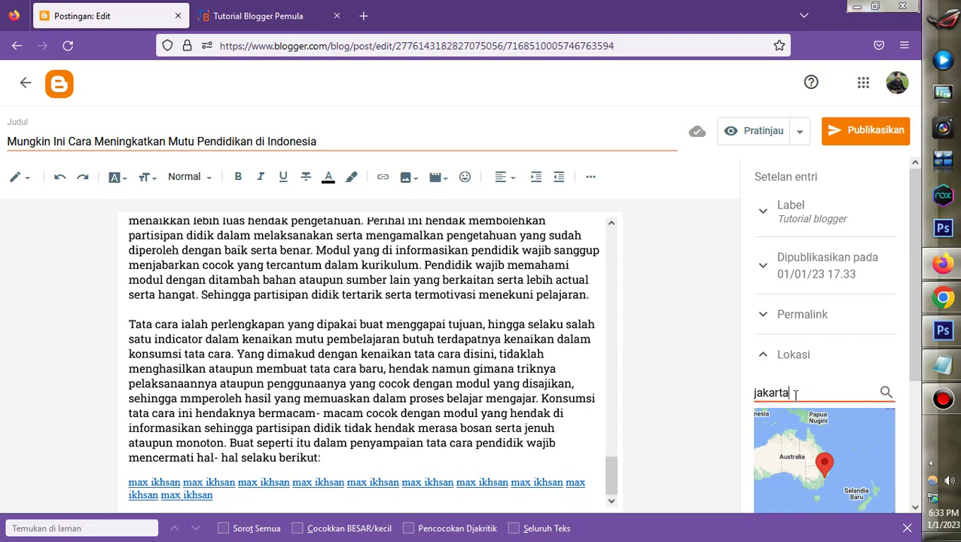
pyautogui.click(789, 361)
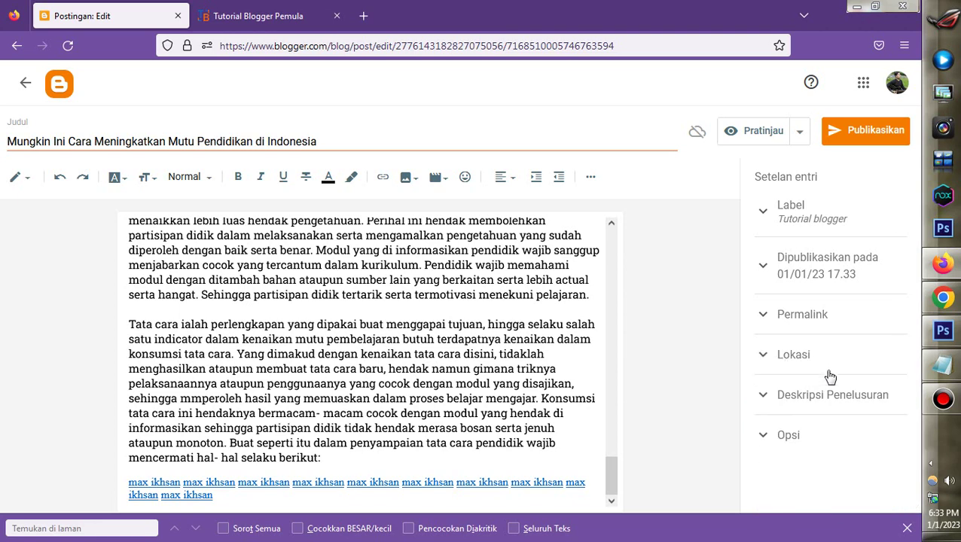
# Set the post's reader comments option to "Jangan izinkan, sembunyikan yang telah ada"
pyautogui.click(804, 437)
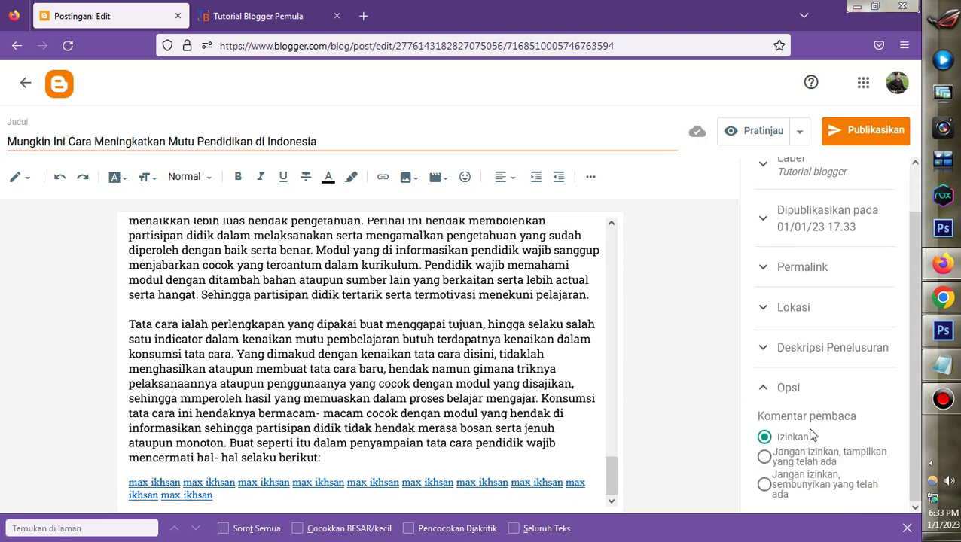
pyautogui.click(764, 484)
pyautogui.scroll(1, 812, 397)
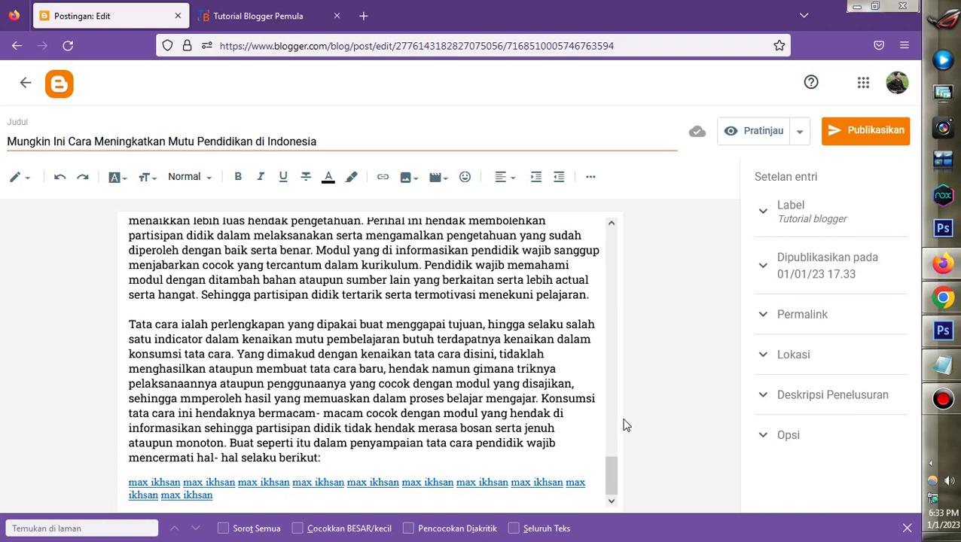
# Review the article up to its beginning, publish the post and confirm the publication
pyautogui.moveTo(607, 470); pyautogui.dragTo(607, 452)
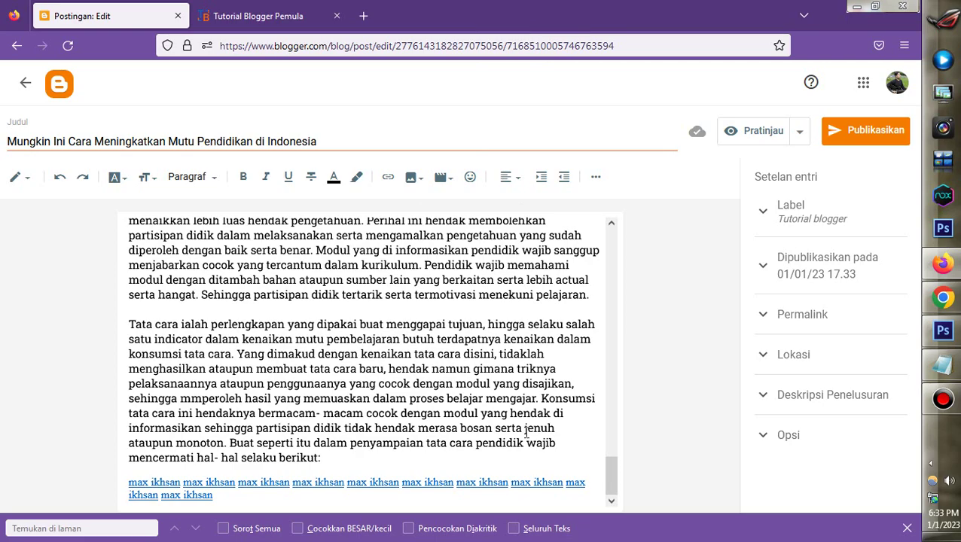
pyautogui.scroll(15, 526, 431)
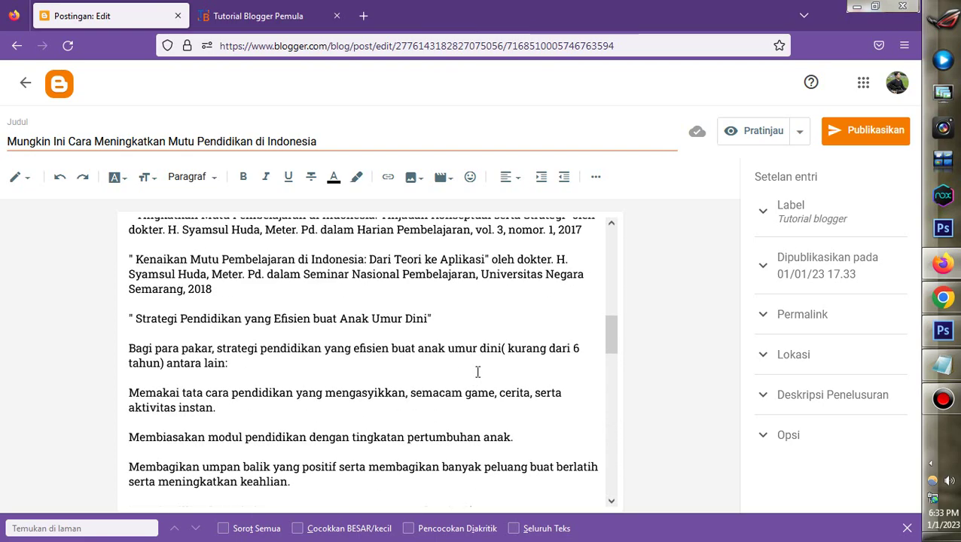
pyautogui.scroll(10, 478, 372)
pyautogui.click(851, 129)
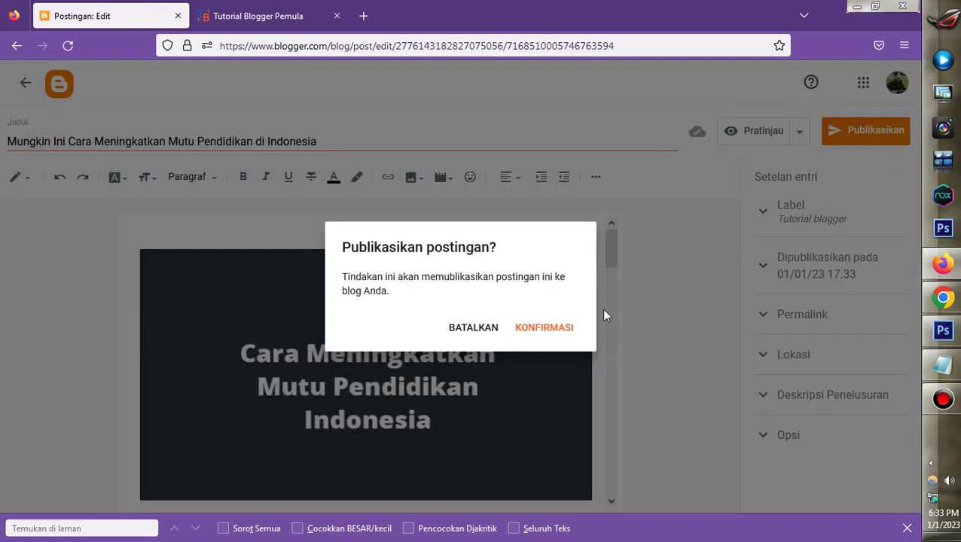
pyautogui.click(561, 333)
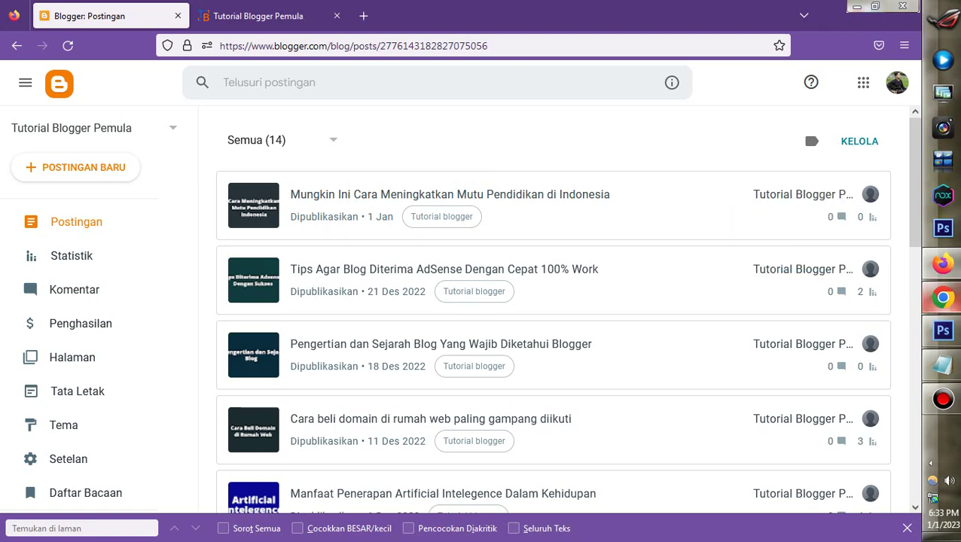
# Switch to Chrome, examine the site's referring domains in Ahrefs, including the Google ones, and bring up redirect backlink.txt in Notepad
pyautogui.click(943, 298)
pyautogui.click(429, 12)
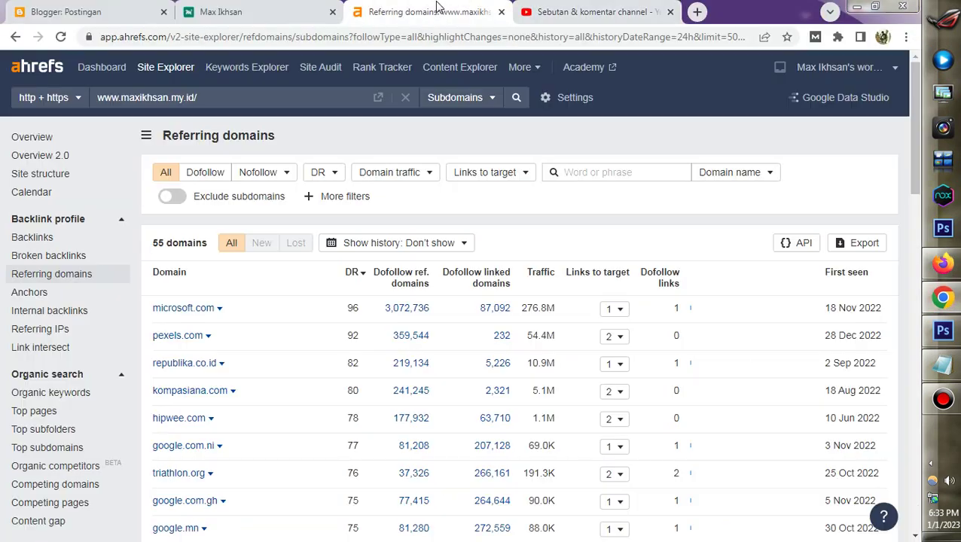
pyautogui.scroll(-2, 354, 362)
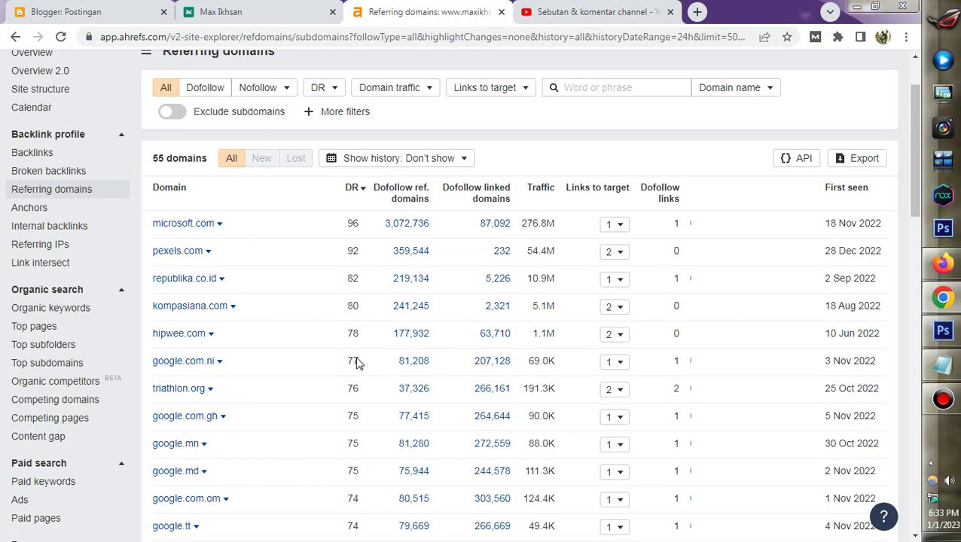
pyautogui.scroll(-1, 347, 361)
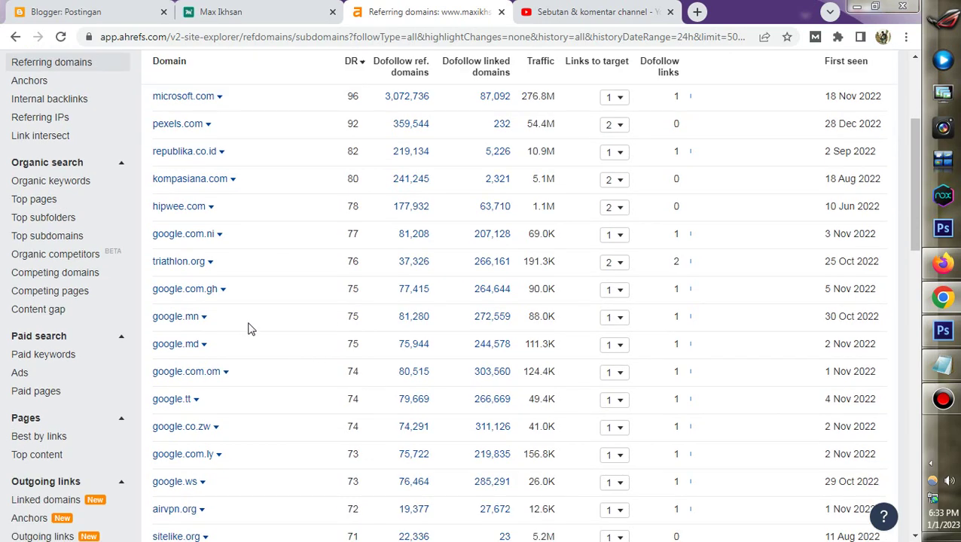
pyautogui.scroll(-2, 250, 326)
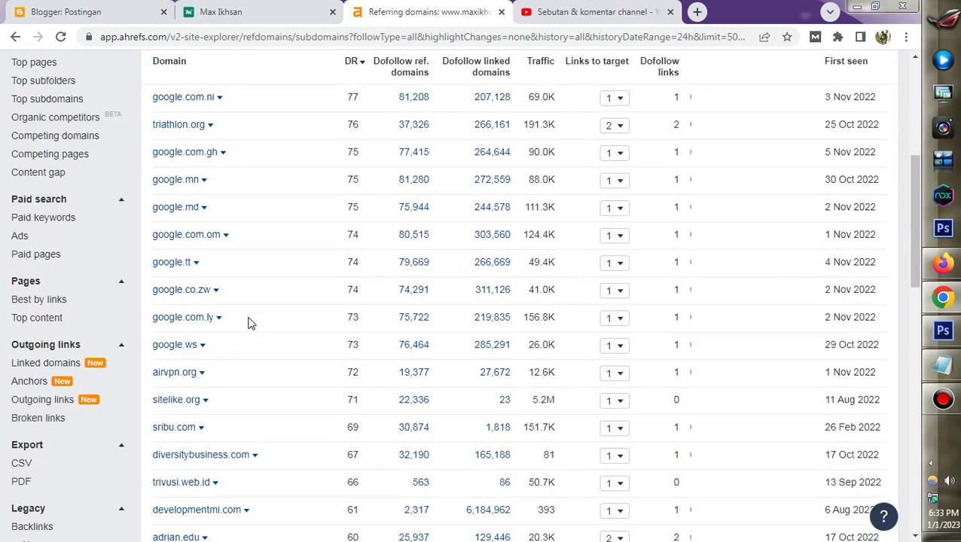
pyautogui.scroll(1, 251, 321)
pyautogui.click(941, 366)
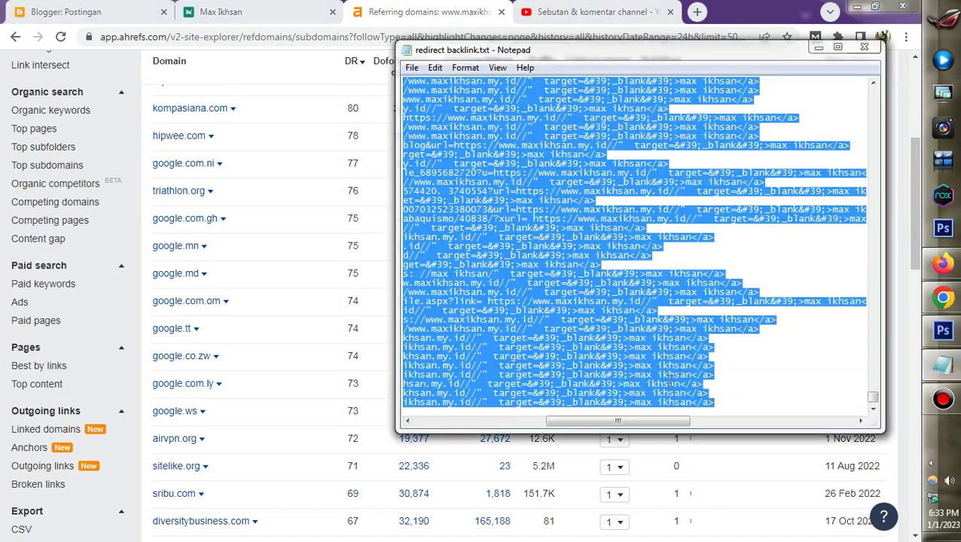
# Examine the redirect link codes throughout redirect backlink.txt, including the Google entries, and select the whole list
pyautogui.click(458, 209)
pyautogui.moveTo(630, 427); pyautogui.dragTo(432, 425)
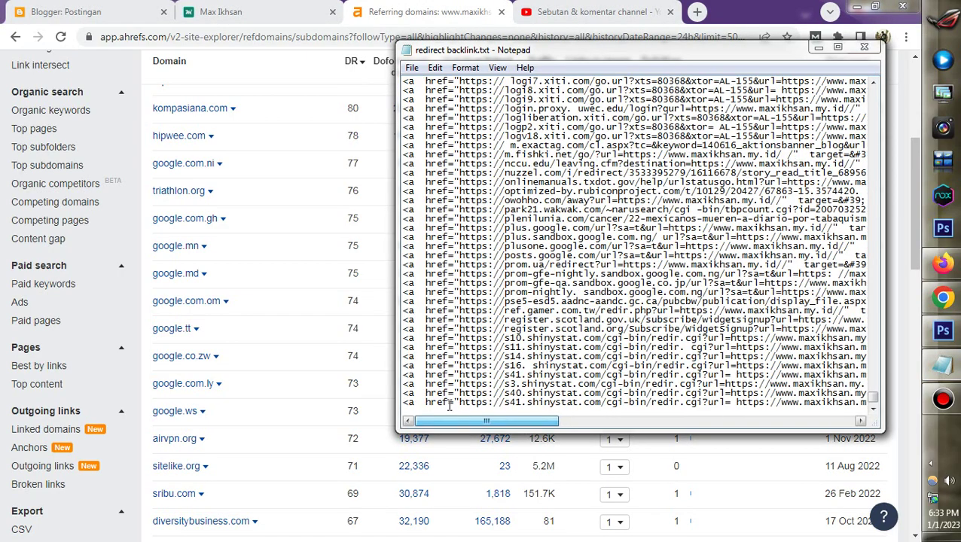
pyautogui.scroll(20, 446, 239)
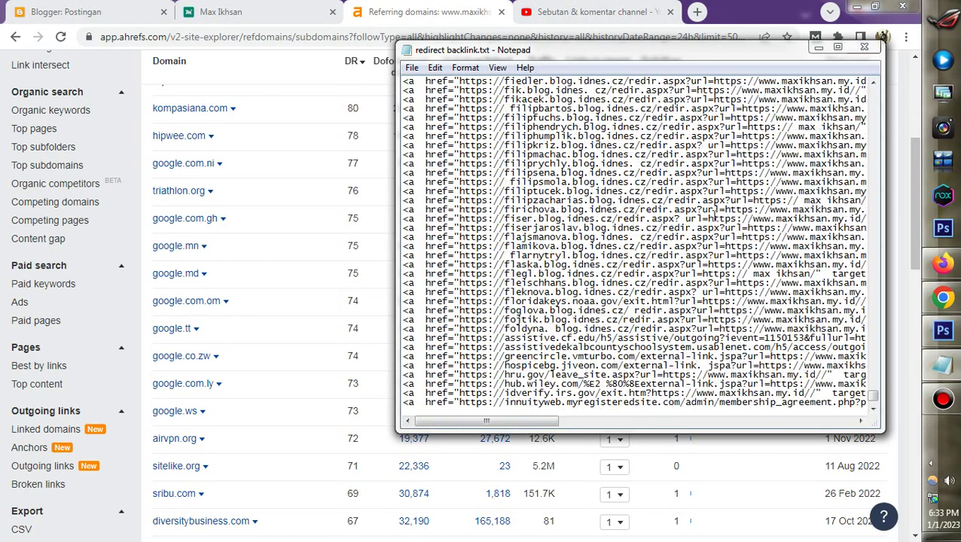
pyautogui.scroll(-20, 802, 358)
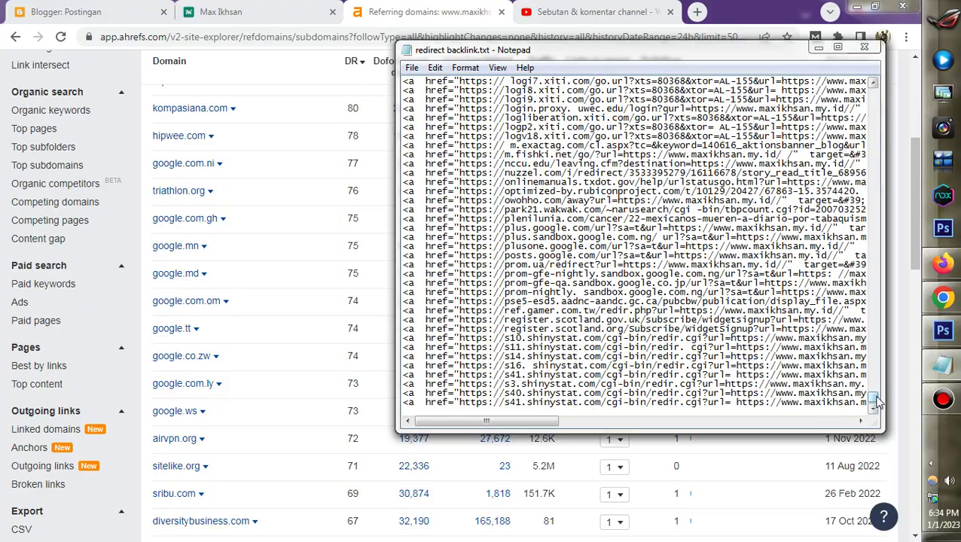
pyautogui.moveTo(875, 399); pyautogui.dragTo(874, 109)
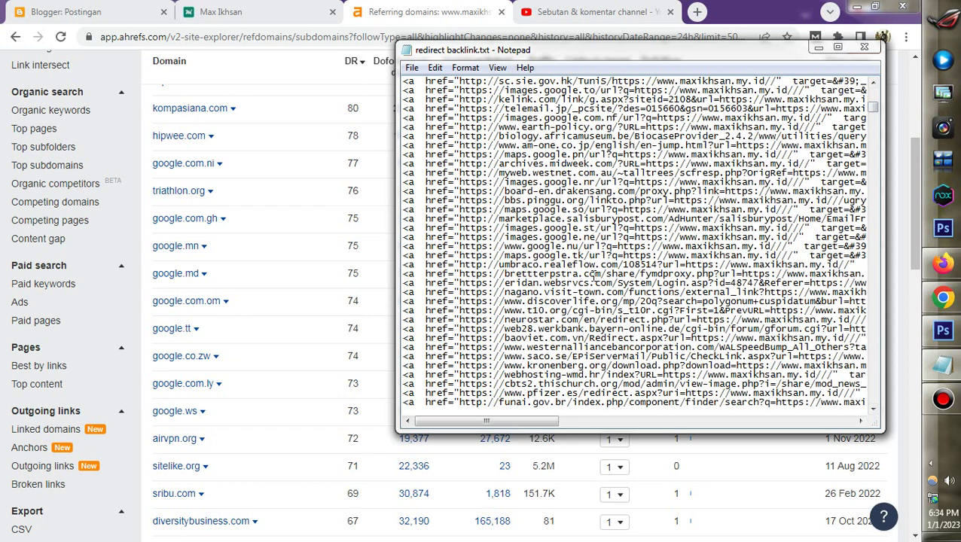
pyautogui.scroll(-2, 593, 271)
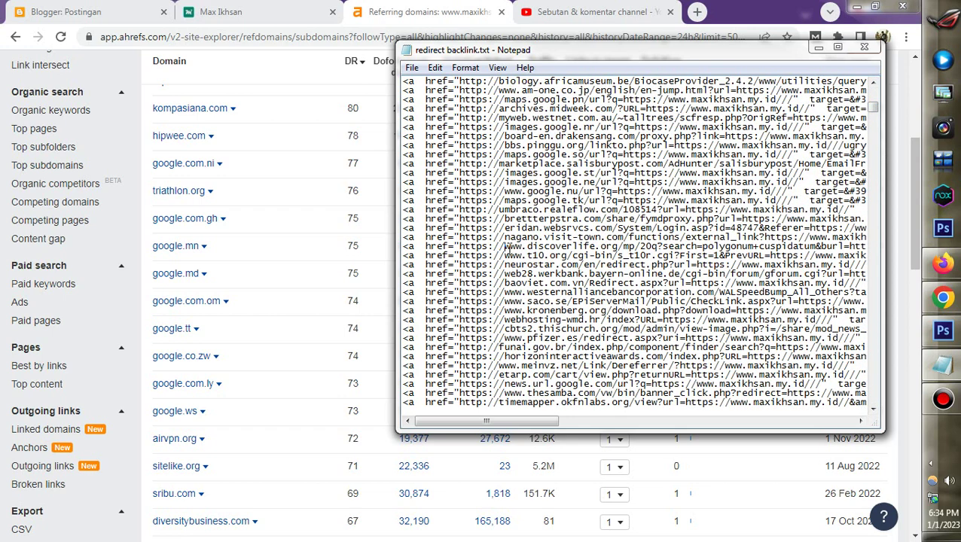
pyautogui.hotkey('ctrl', 'a')
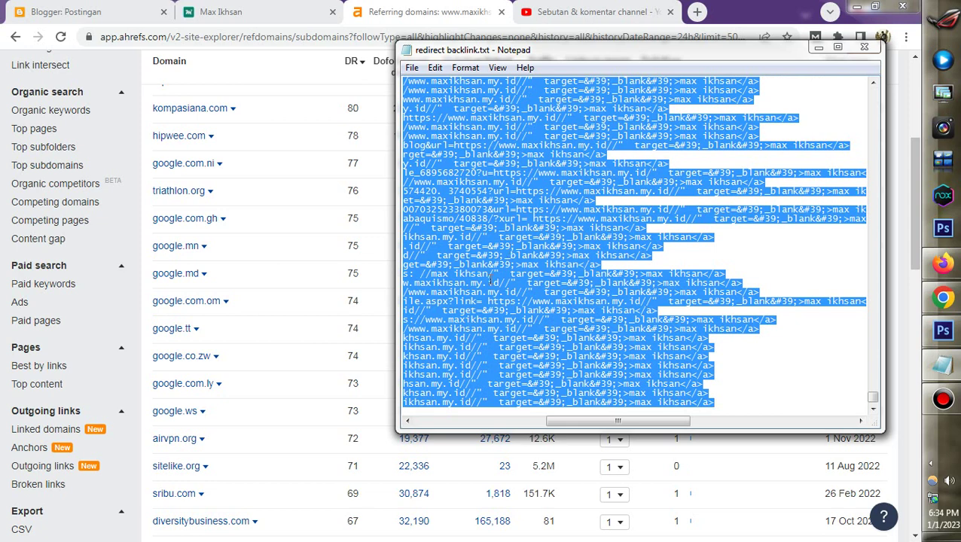
# Show the Blogger post list in Chrome and bring up redirect backlink.txt over it, viewing the beginnings of the link lines
pyautogui.click(64, 12)
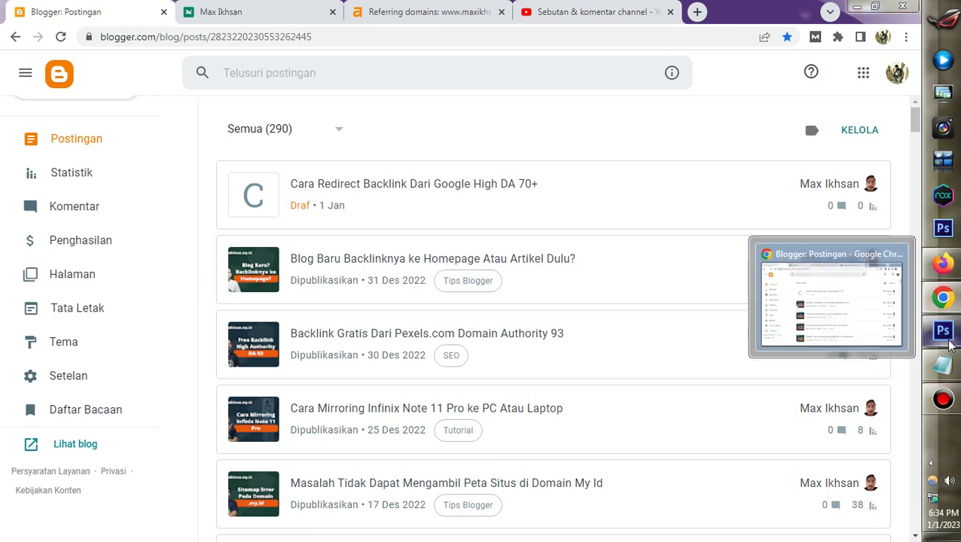
pyautogui.click(941, 365)
pyautogui.click(547, 128)
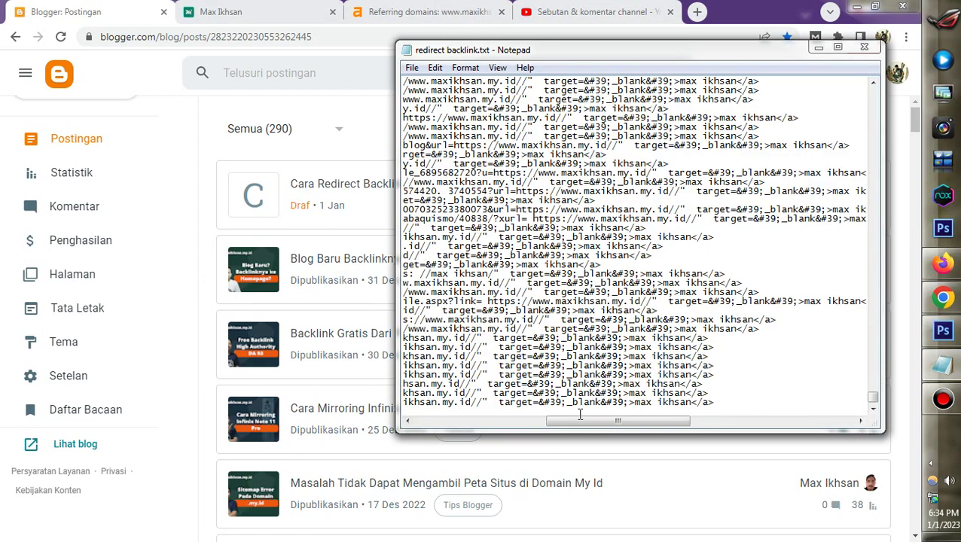
pyautogui.moveTo(580, 419); pyautogui.dragTo(445, 421)
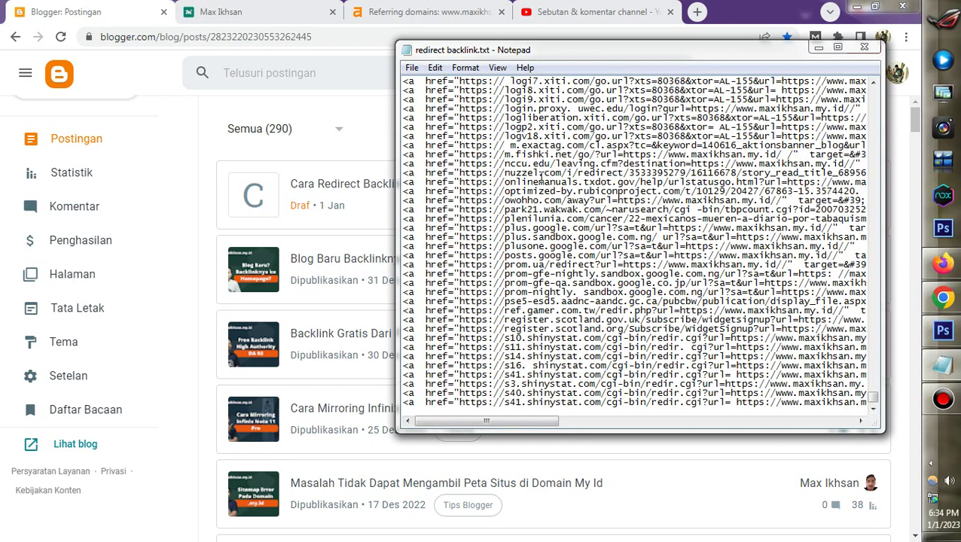
# Switch to Firefox, reload the Blogger post list and examine the Google redirect links near the beginning of redirect backlink.txt
pyautogui.click(942, 264)
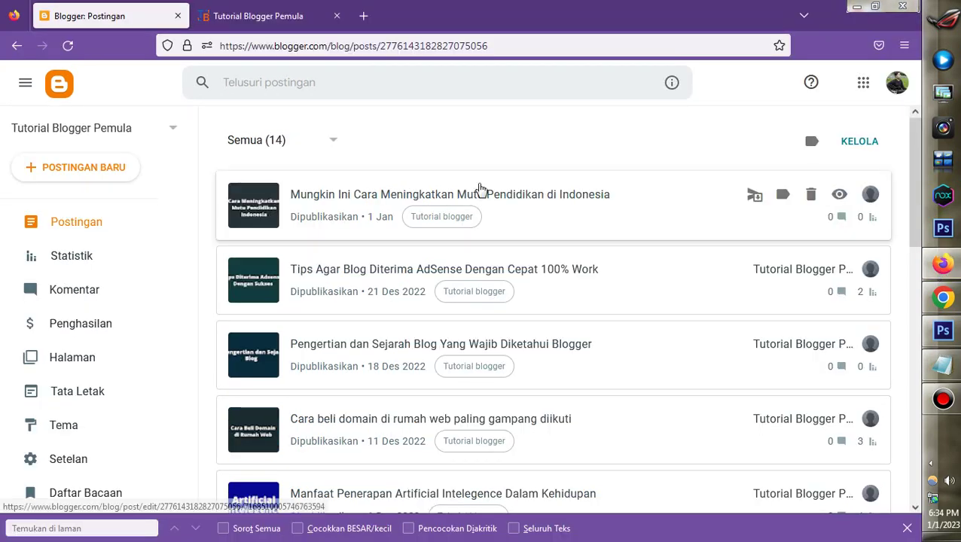
pyautogui.click(67, 46)
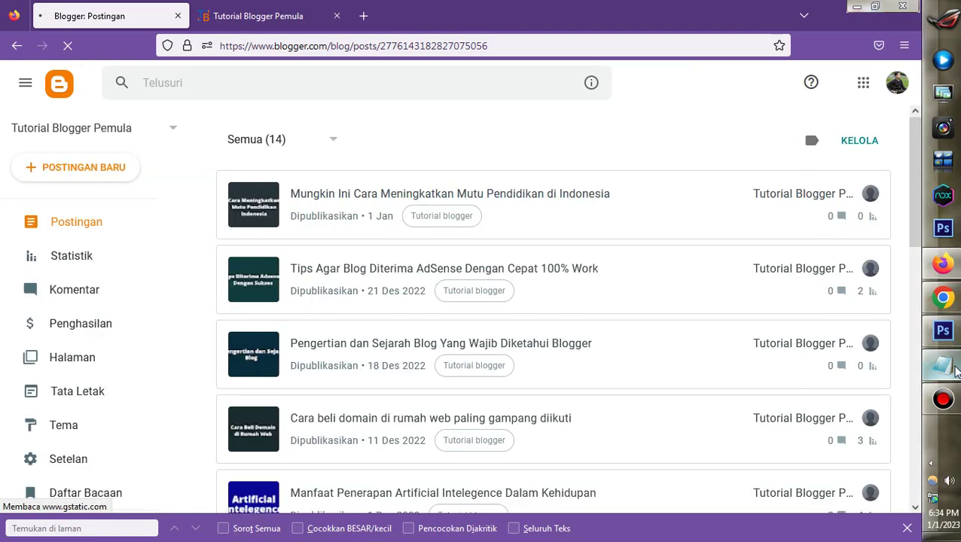
pyautogui.click(954, 369)
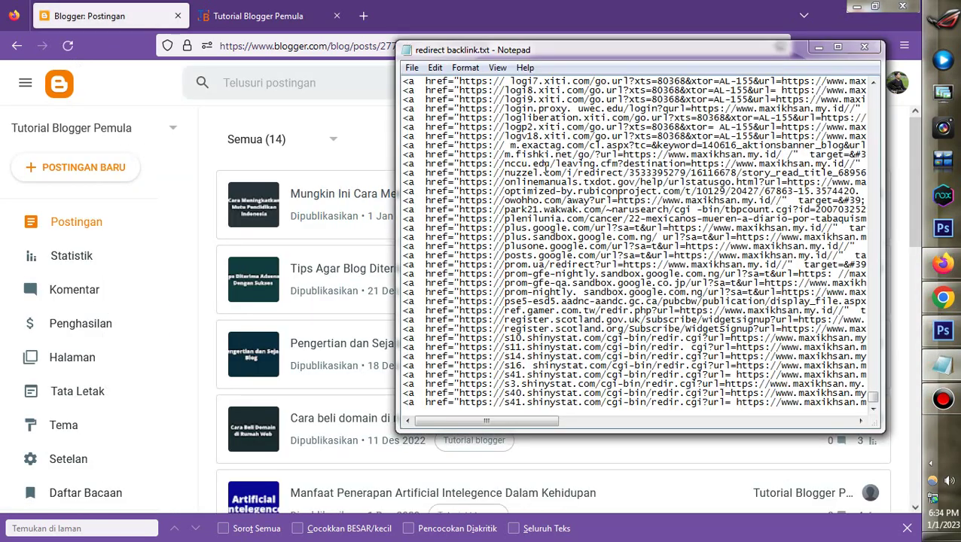
pyautogui.scroll(10, 554, 181)
pyautogui.scroll(11, 554, 181)
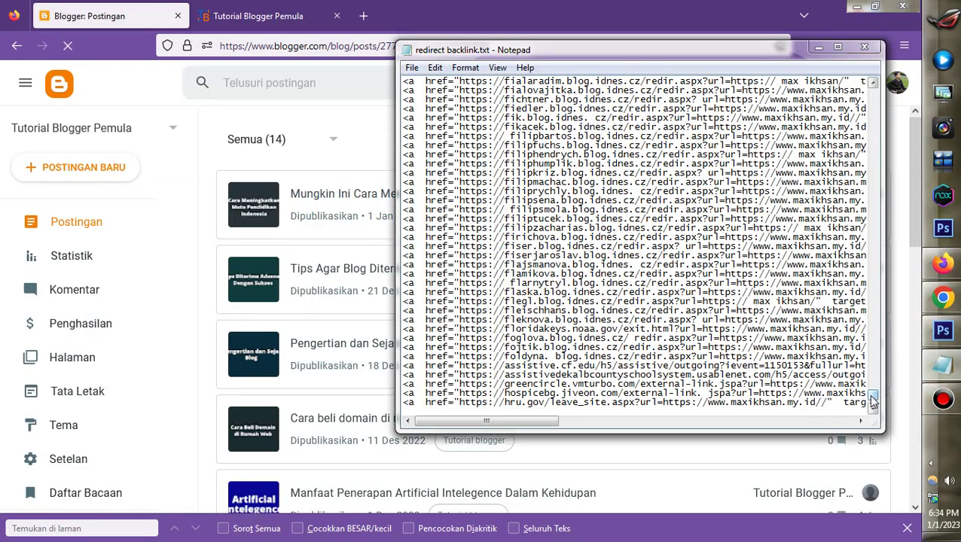
pyautogui.moveTo(873, 396); pyautogui.dragTo(873, 96)
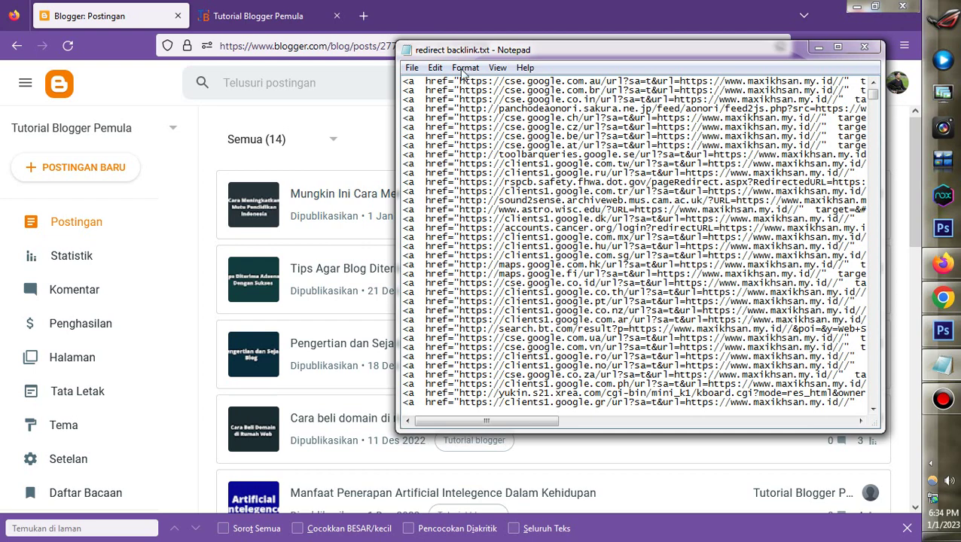
pyautogui.click(507, 11)
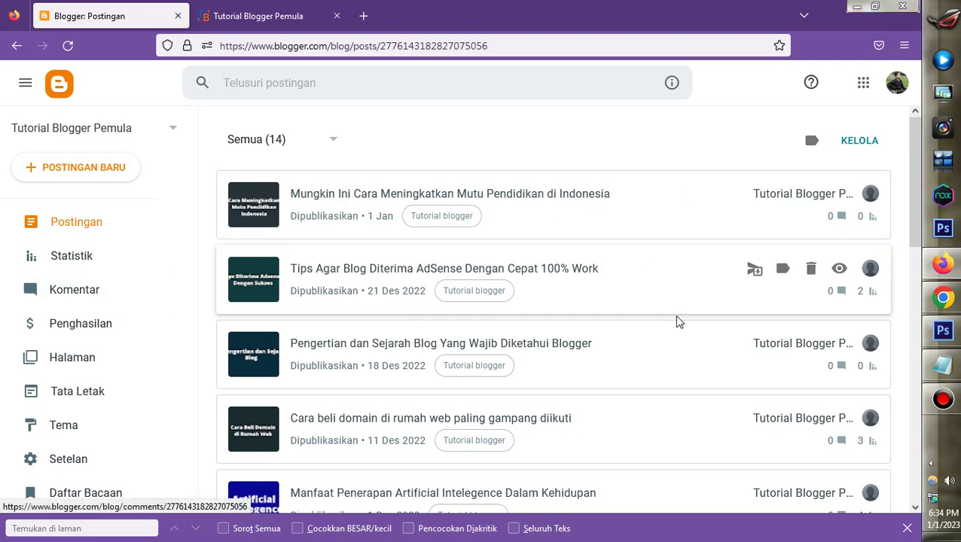
# View the blog, open the post "Mungkin Ini Cara Meningkatkan Mutu Pendidikan di Indonesia" and check the redirect links at its end
pyautogui.scroll(-2, 666, 347)
pyautogui.scroll(-2, 162, 395)
pyautogui.click(92, 416)
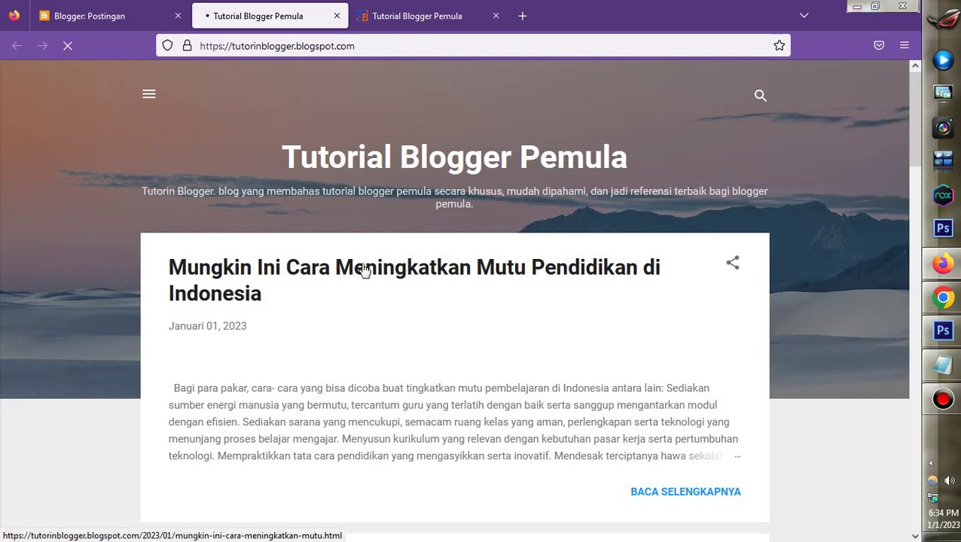
pyautogui.rightClick(403, 271)
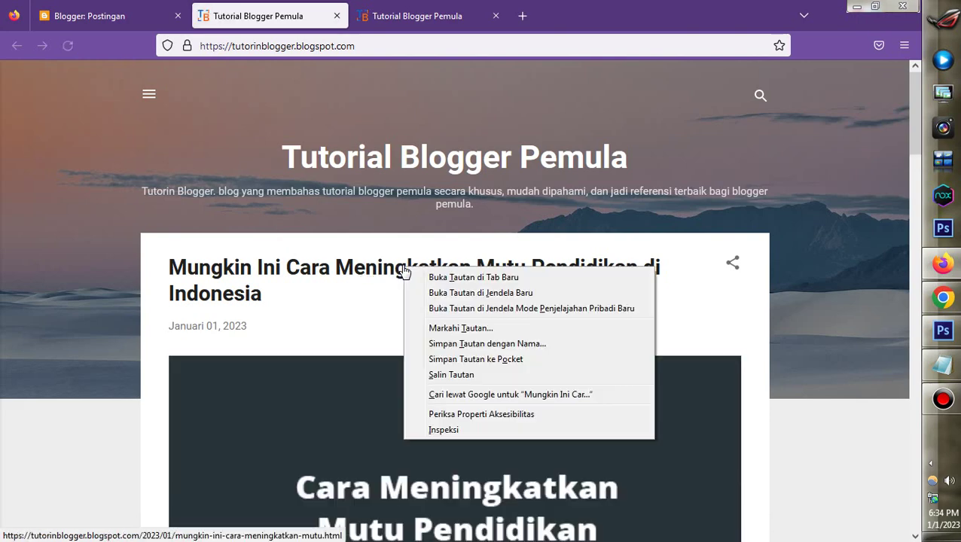
pyautogui.click(350, 274)
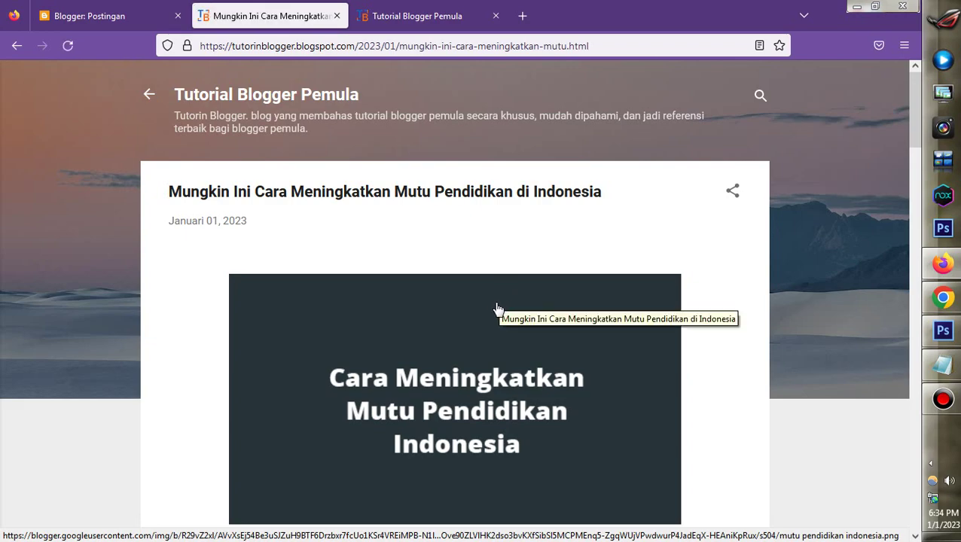
pyautogui.scroll(-20, 501, 302)
pyautogui.scroll(-15, 485, 313)
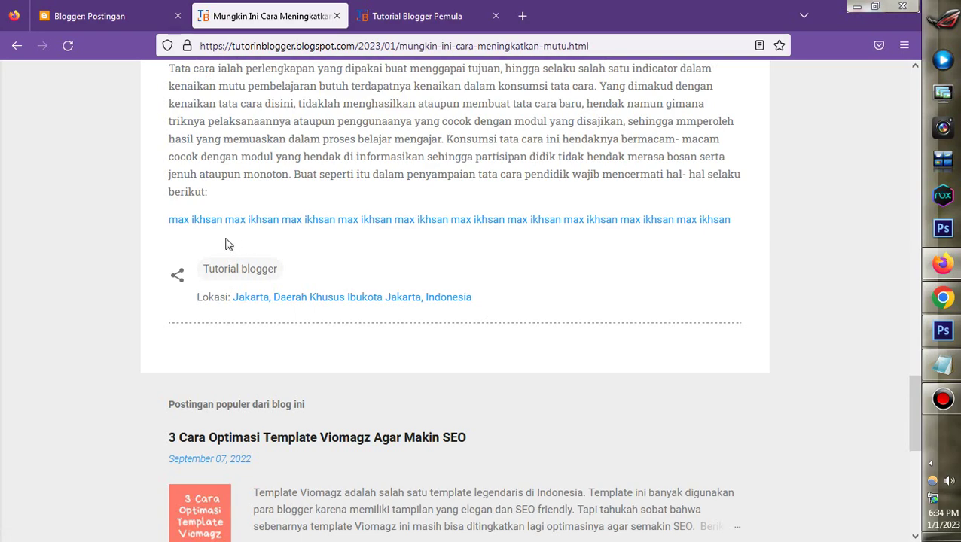
pyautogui.scroll(20, 665, 261)
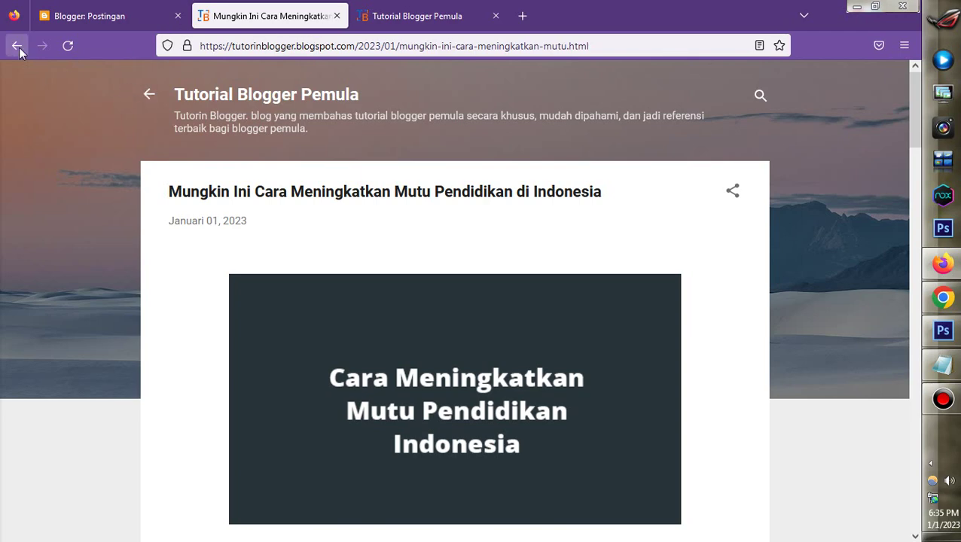
# Return to the blog's homepage and copy the link of the post "Mungkin Ini Cara Meningkatkan Mutu Pendidikan di Indonesia"
pyautogui.click(18, 48)
pyautogui.scroll(-1, 391, 194)
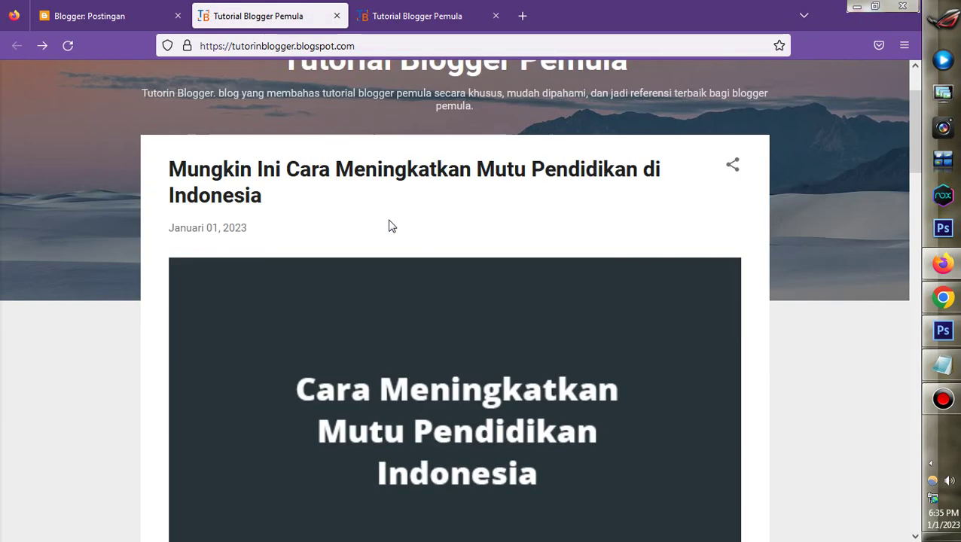
pyautogui.scroll(1, 390, 225)
pyautogui.rightClick(336, 271)
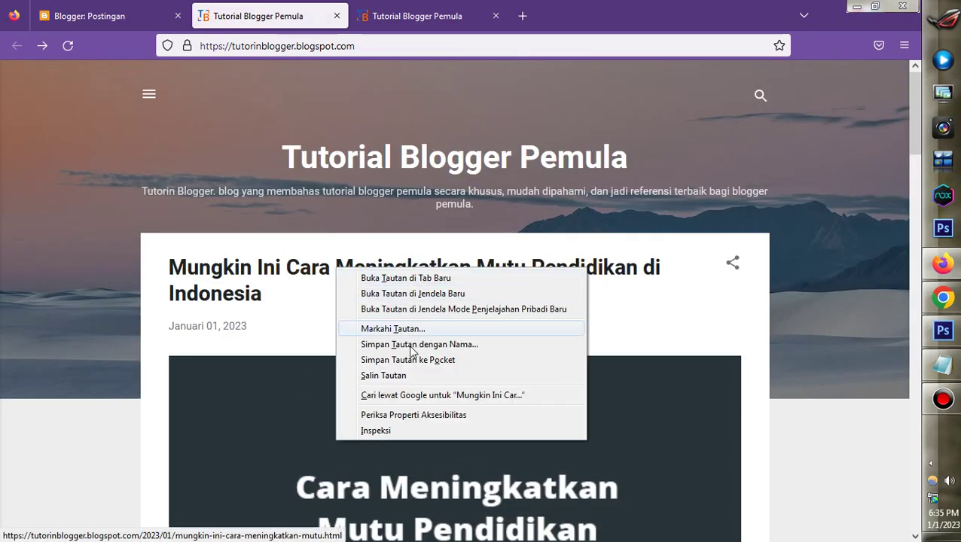
pyautogui.click(388, 371)
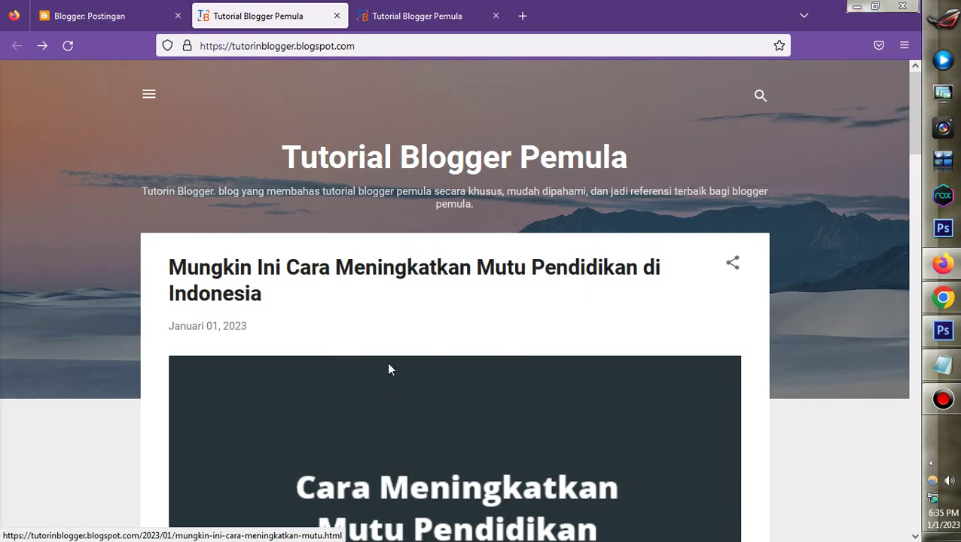
pyautogui.click(433, 15)
pyautogui.click(522, 15)
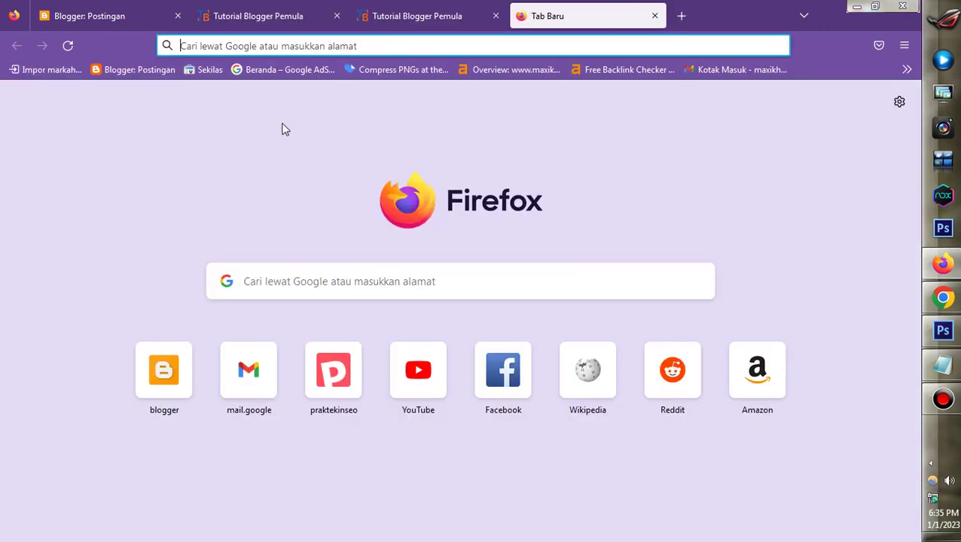
pyautogui.click(197, 69)
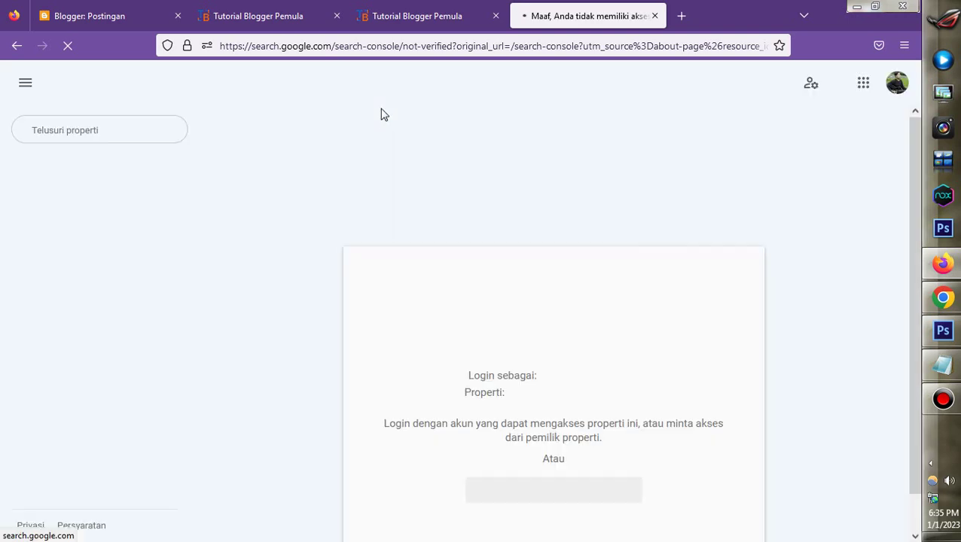
pyautogui.click(165, 134)
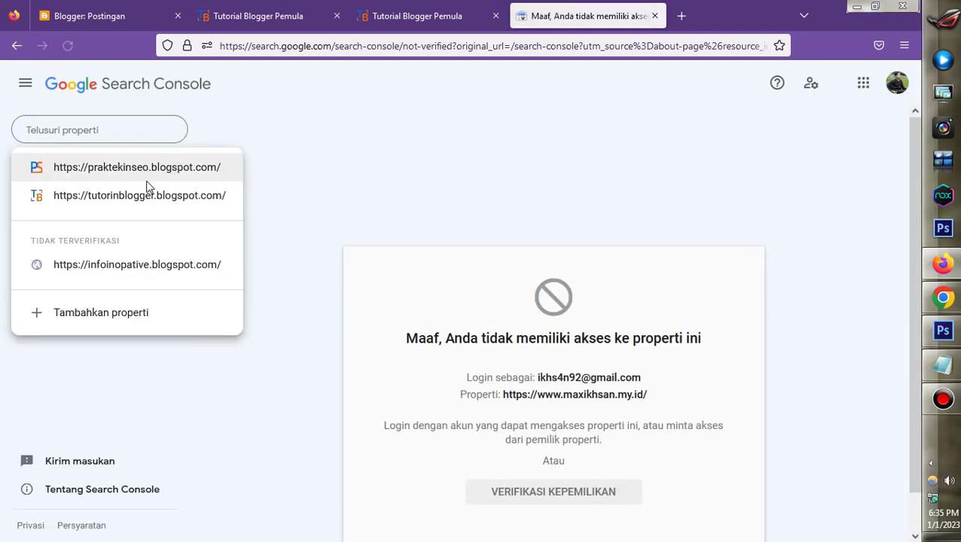
pyautogui.click(111, 198)
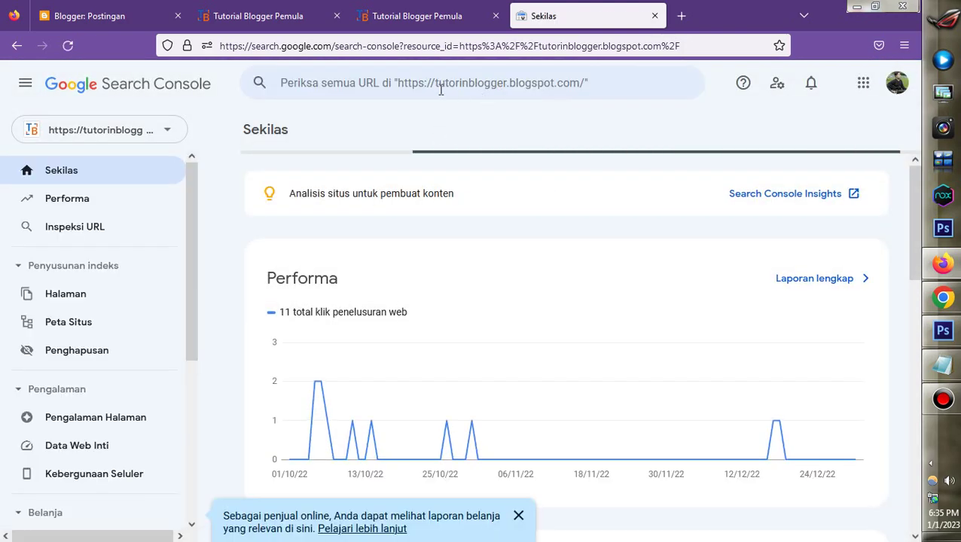
# Paste the copied post link ending in mungkin-ini-cara-meningkatkan-mutu.html into the URL inspection and run it
pyautogui.click(444, 85)
pyautogui.rightClick(441, 86)
pyautogui.click(488, 165)
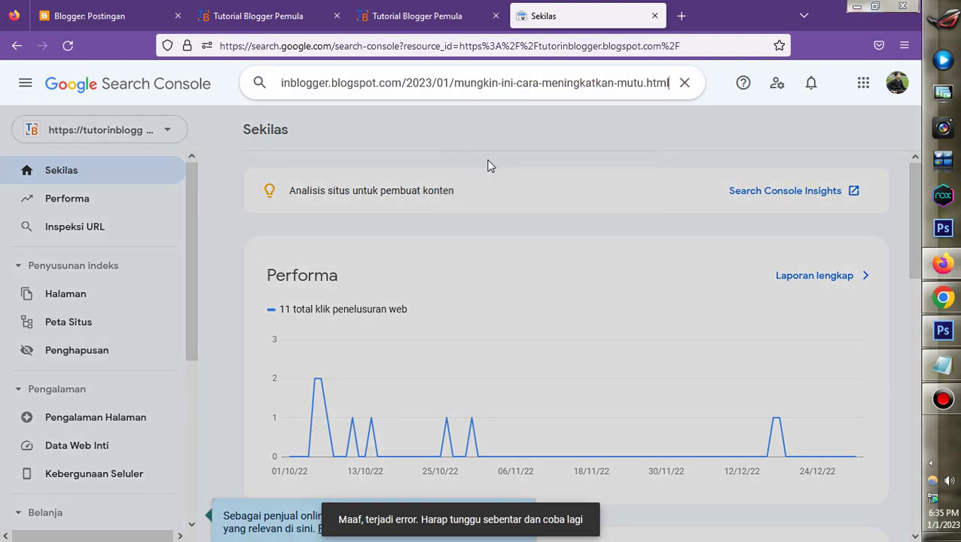
pyautogui.press('Return')
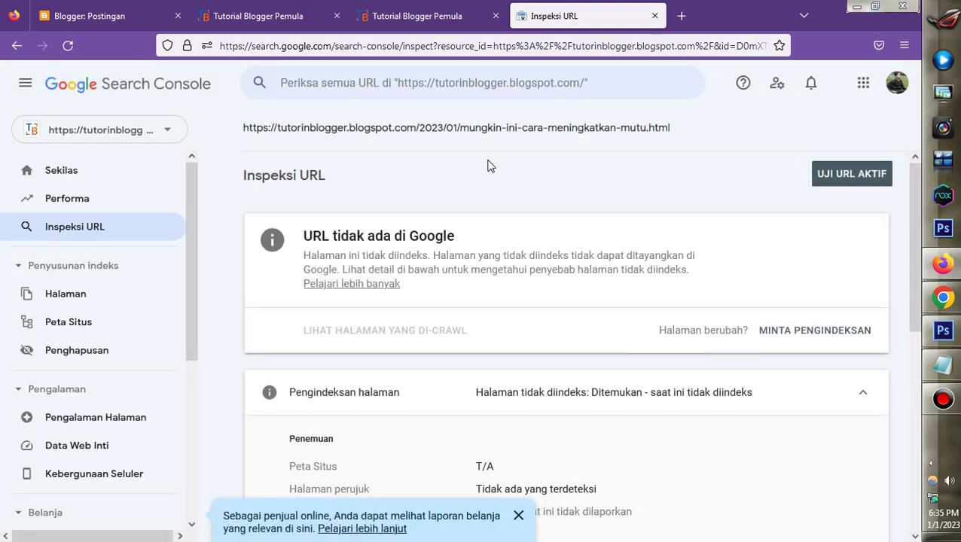
# Review the post's URL inspection report and start a live test of the URL
pyautogui.scroll(-6, 534, 209)
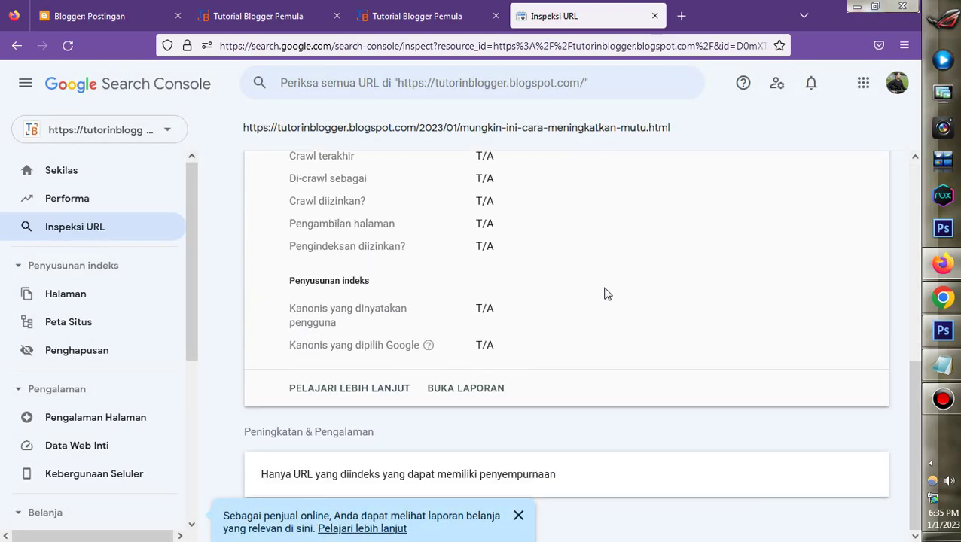
pyautogui.scroll(6, 606, 294)
pyautogui.click(855, 173)
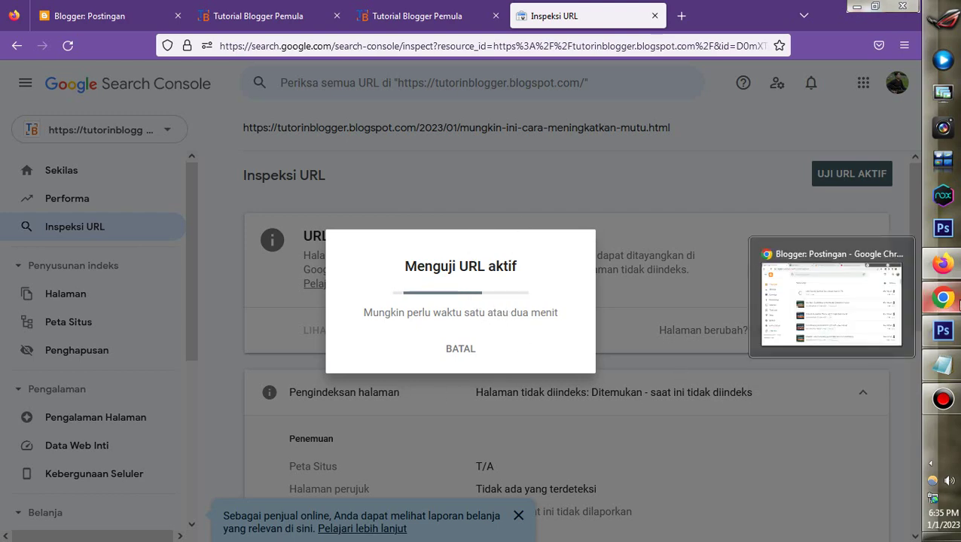
pyautogui.click(958, 304)
pyautogui.click(414, 12)
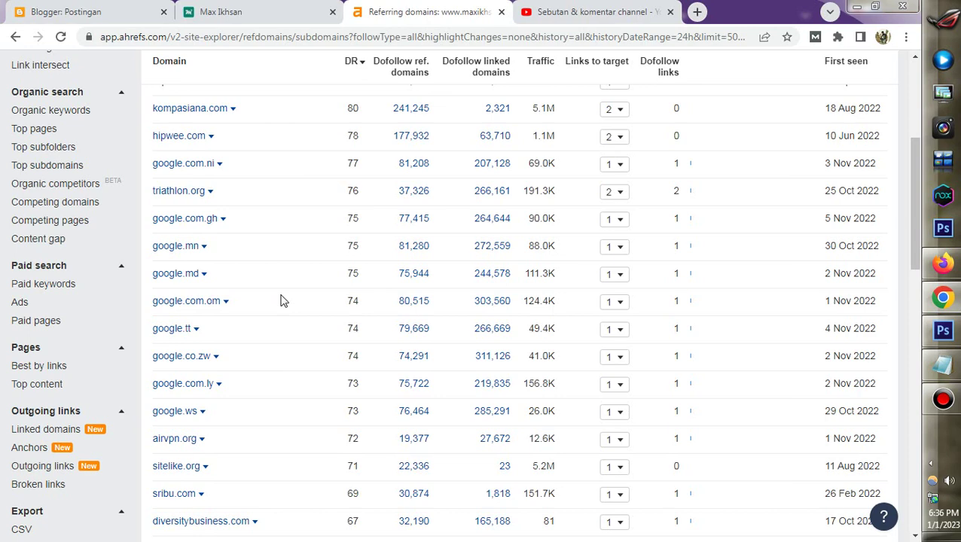
pyautogui.scroll(4, 280, 301)
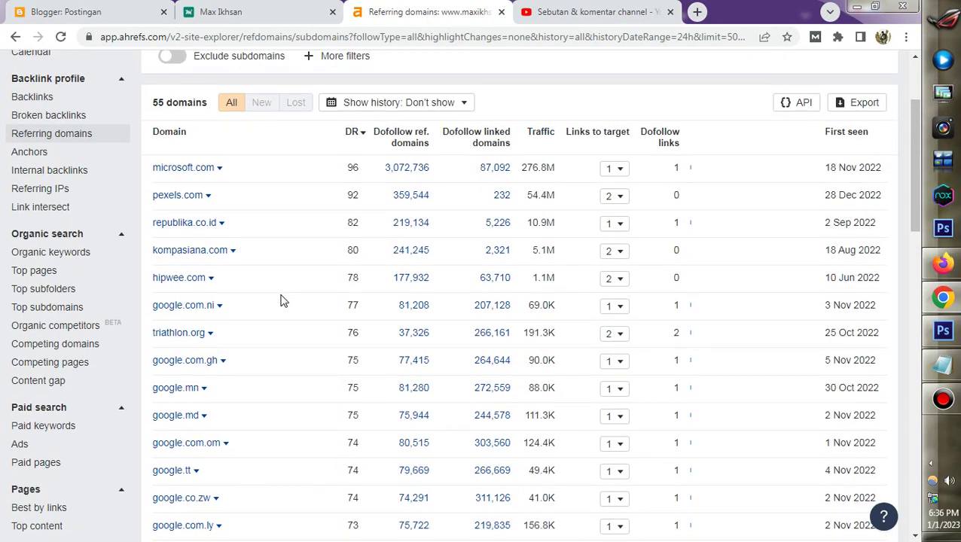
pyautogui.scroll(-2, 280, 300)
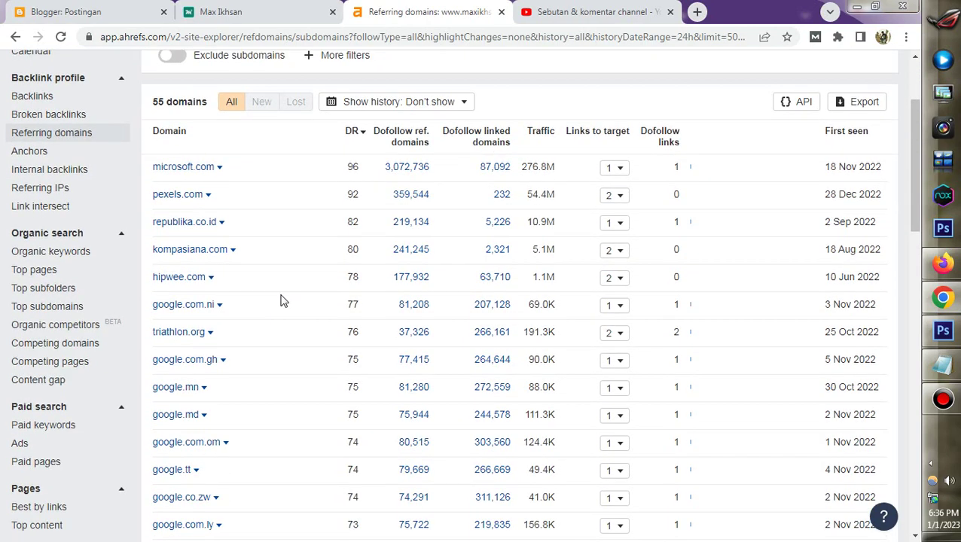
pyautogui.scroll(-1, 280, 300)
pyautogui.scroll(3, 280, 300)
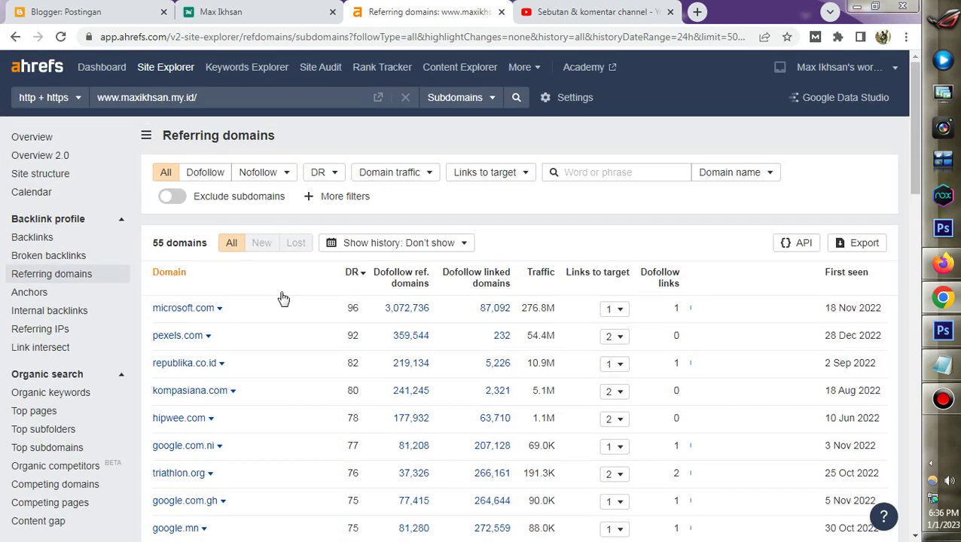
pyautogui.scroll(-2, 283, 299)
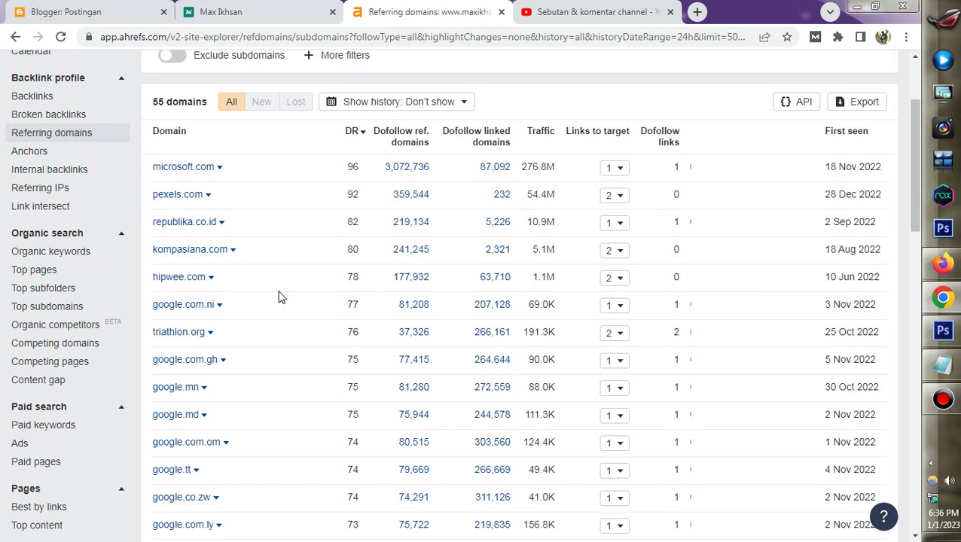
pyautogui.scroll(2, 279, 296)
pyautogui.scroll(-2, 291, 315)
pyautogui.scroll(-3, 317, 307)
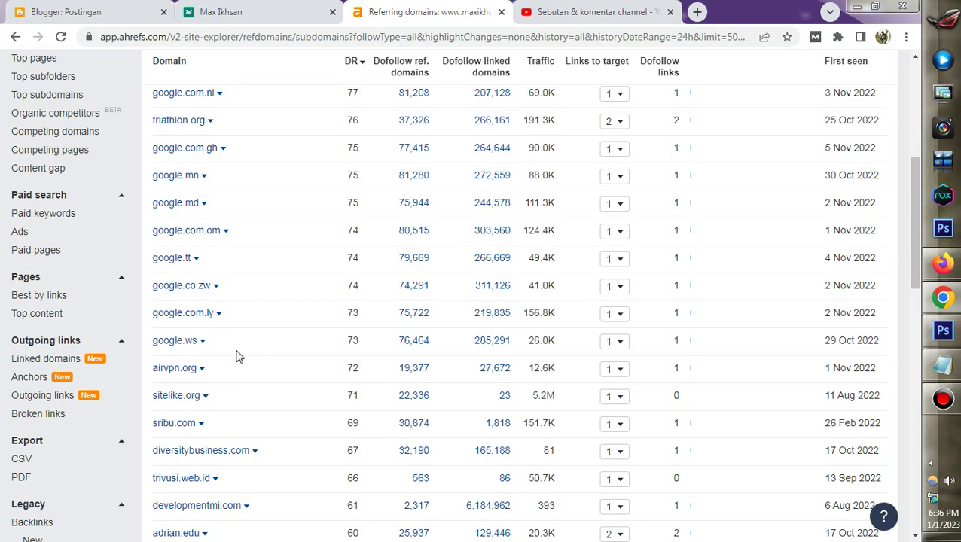
pyautogui.scroll(2, 341, 347)
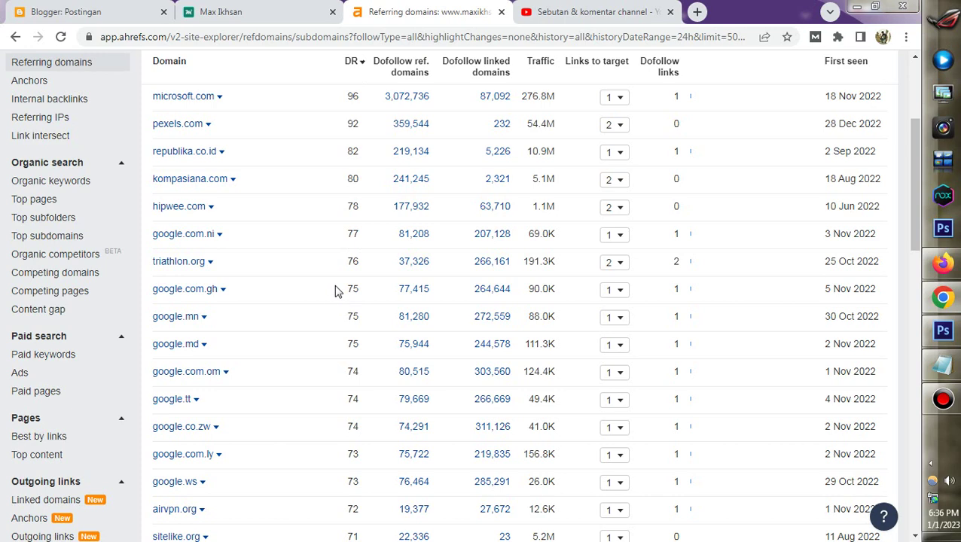
# Switch to Firefox and request indexing of the live-tested post URL in Search Console, dismissing the confirmation
pyautogui.moveTo(942, 265)
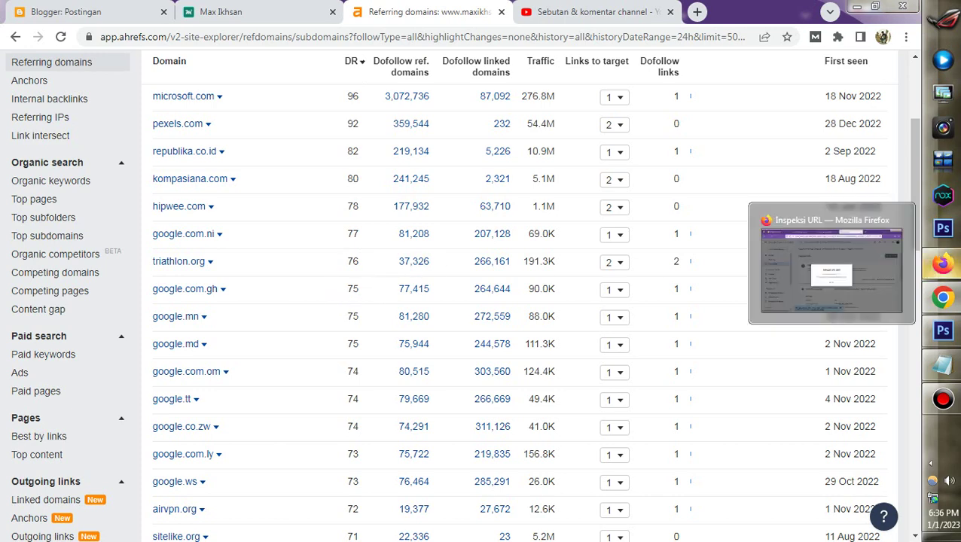
pyautogui.click(790, 295)
pyautogui.scroll(-1, 521, 399)
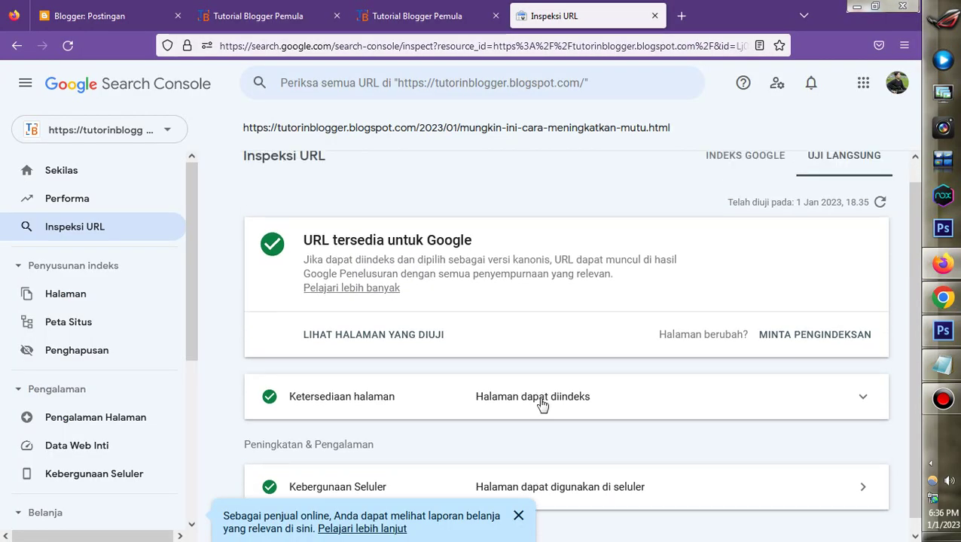
pyautogui.click(803, 319)
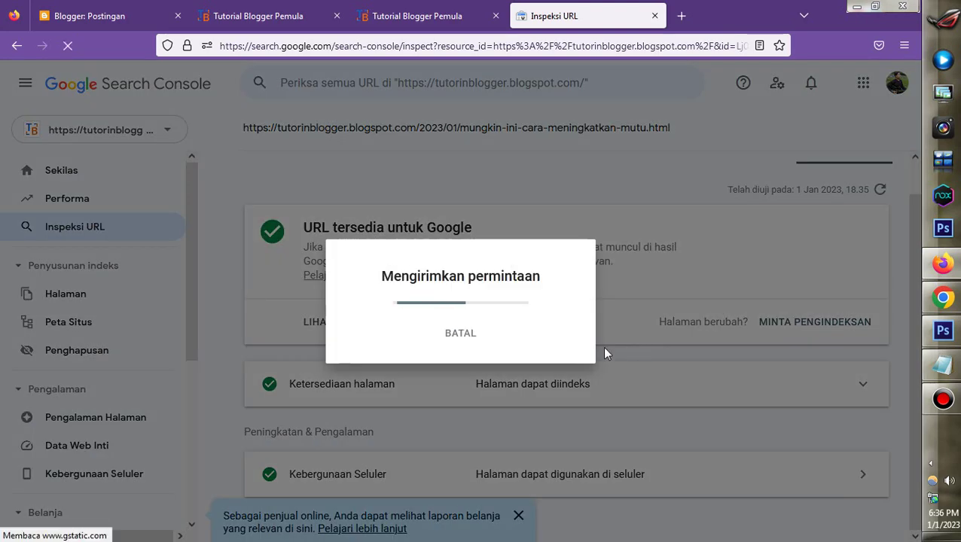
pyautogui.click(661, 356)
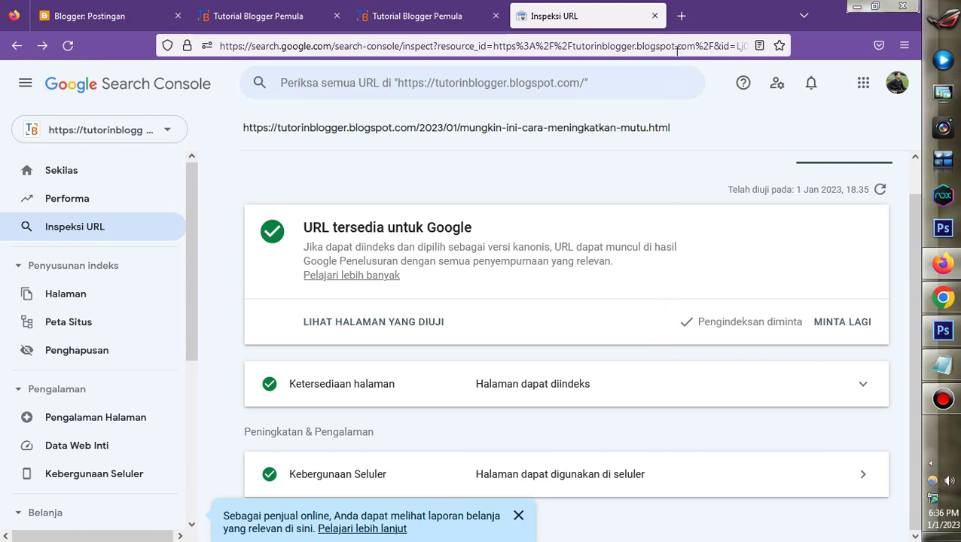
# Return to Ahrefs in Chrome and examine the Google redirect domains, their DR and dofollow links, closing the Windows color scheme prompt
pyautogui.click(931, 298)
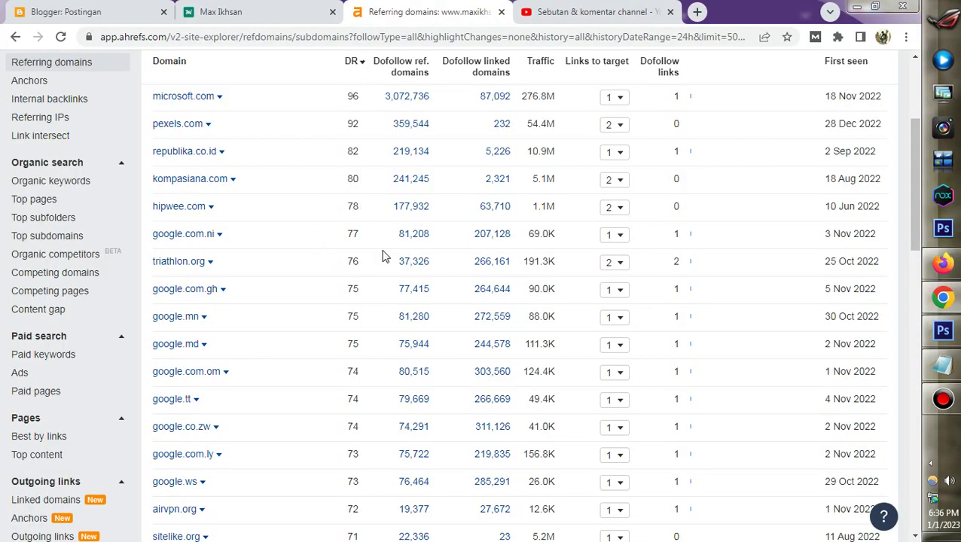
pyautogui.scroll(2, 410, 278)
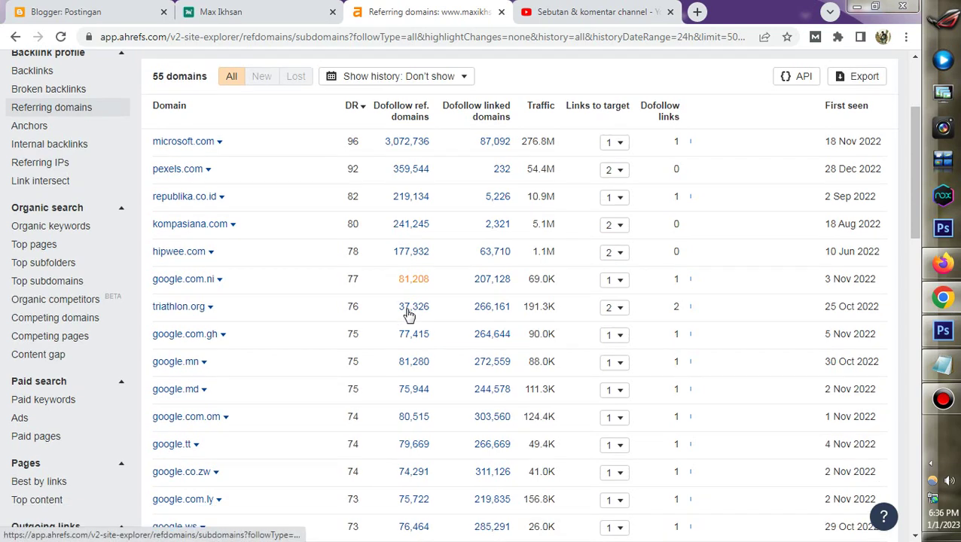
pyautogui.scroll(-3, 408, 313)
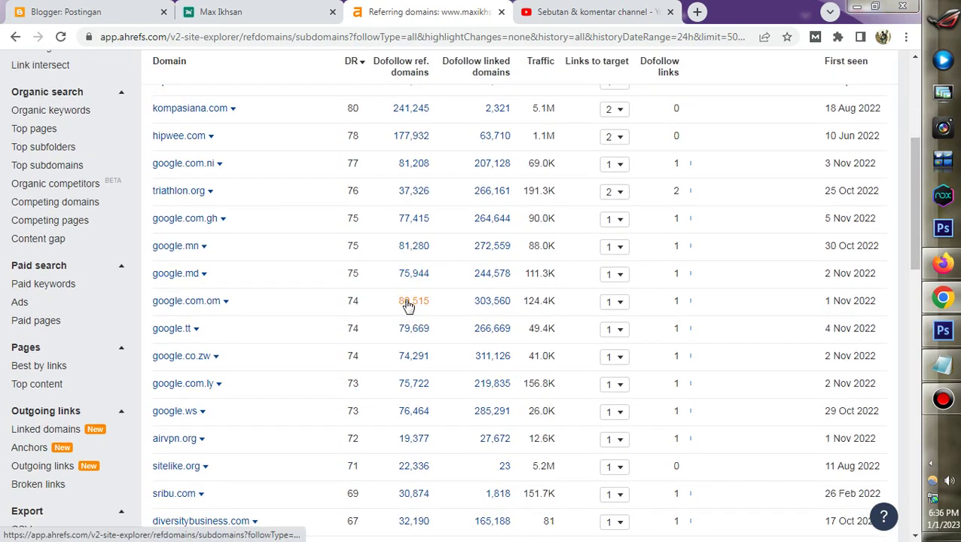
pyautogui.scroll(-2, 396, 303)
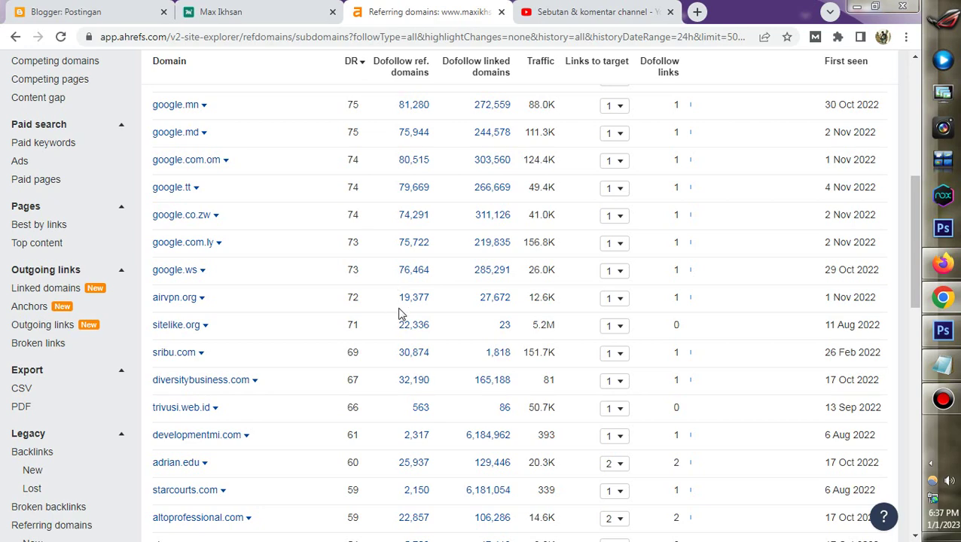
pyautogui.scroll(1, 397, 315)
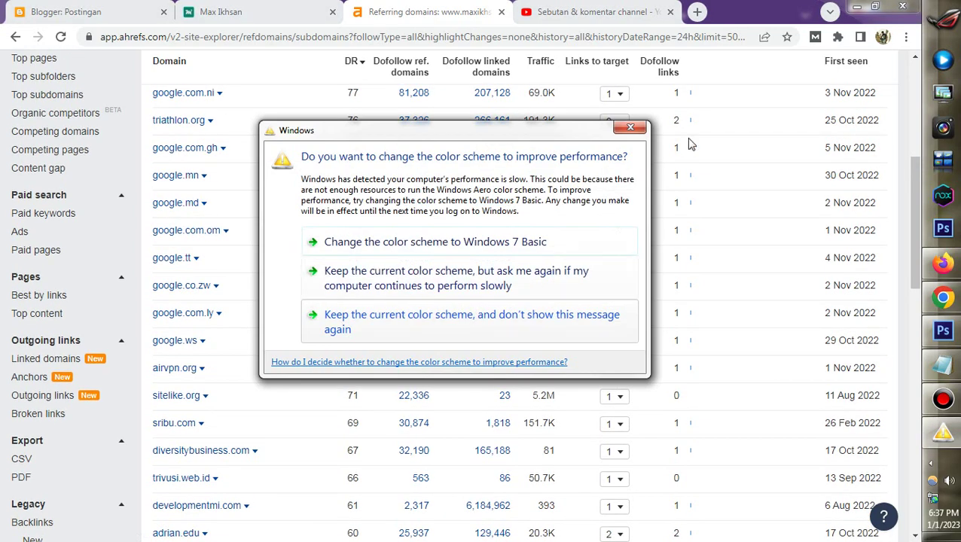
pyautogui.click(632, 128)
pyautogui.scroll(1, 337, 300)
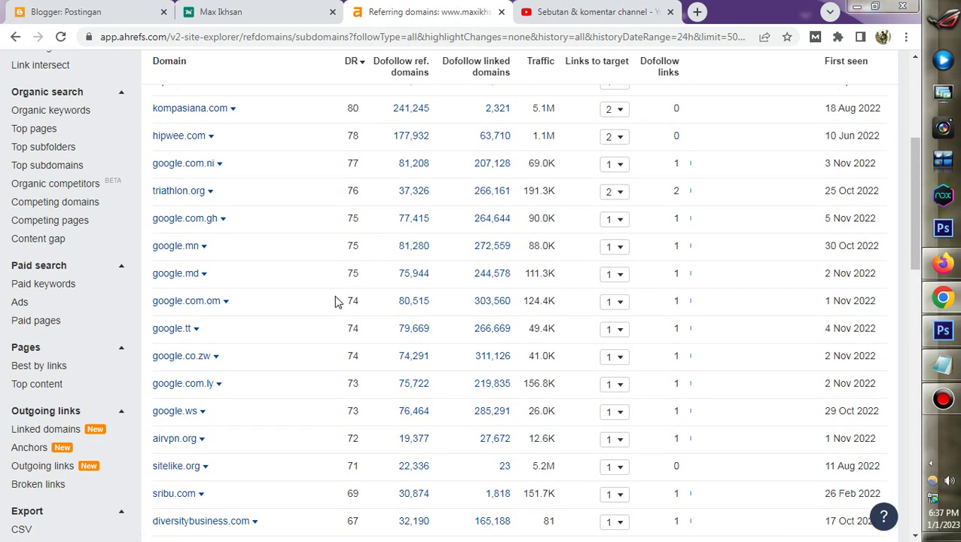
pyautogui.scroll(-1, 337, 300)
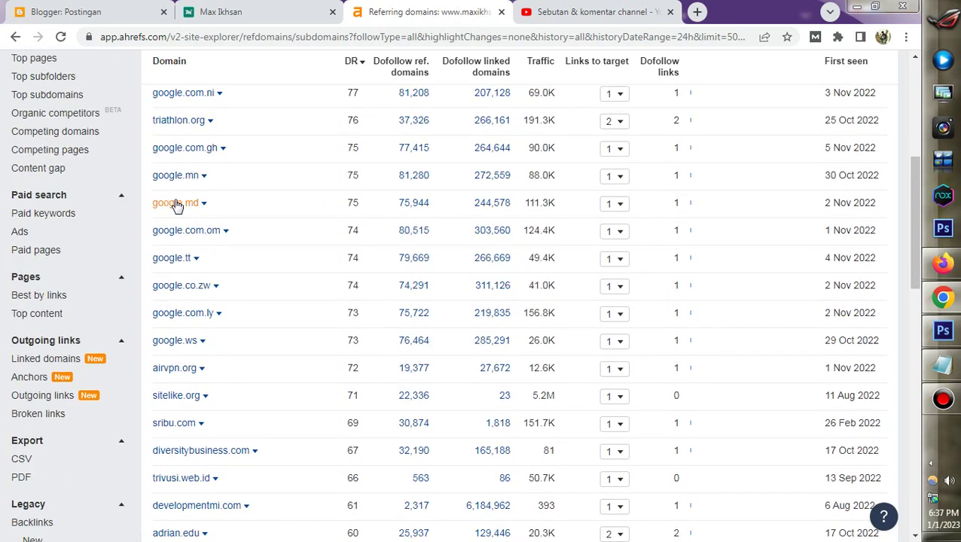
pyautogui.scroll(1, 188, 194)
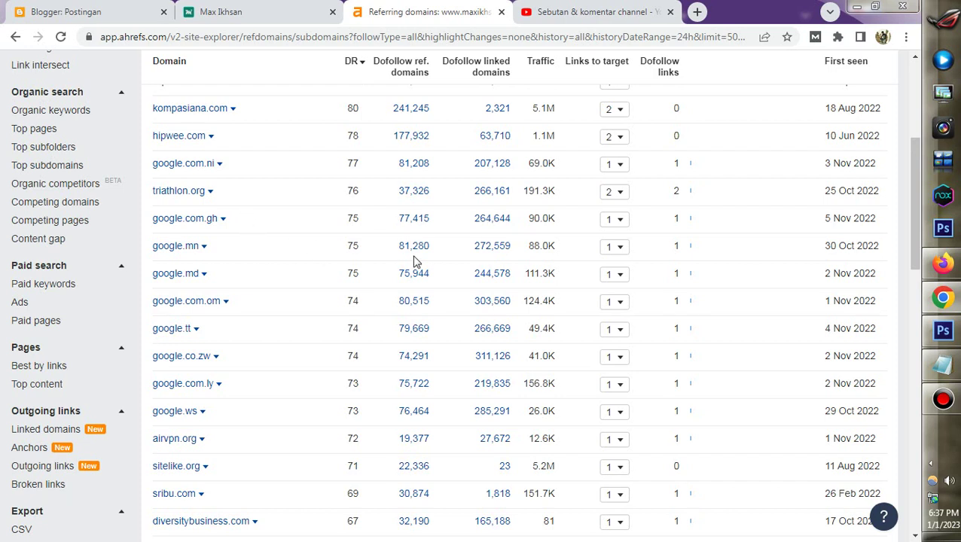
pyautogui.scroll(-1, 390, 282)
pyautogui.scroll(-2, 390, 282)
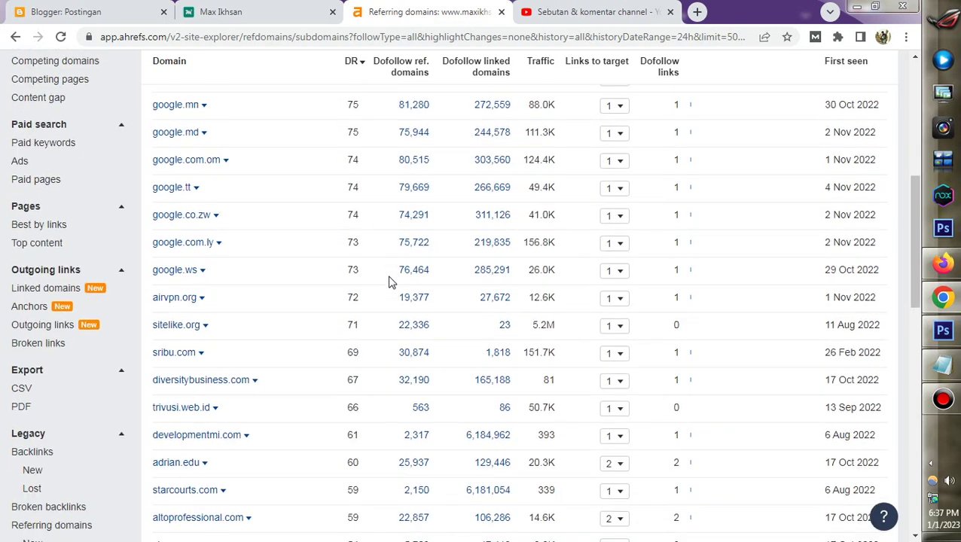
pyautogui.scroll(1, 388, 286)
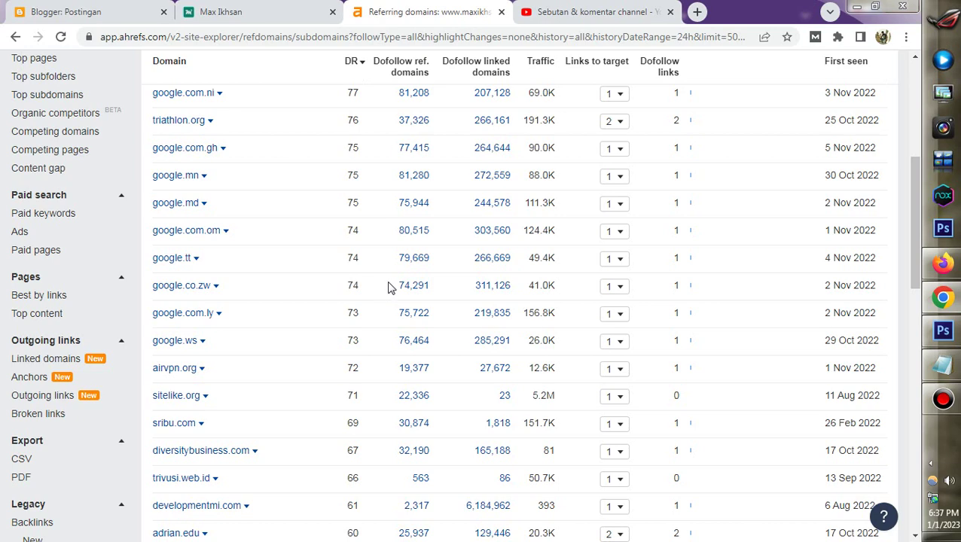
pyautogui.scroll(4, 435, 333)
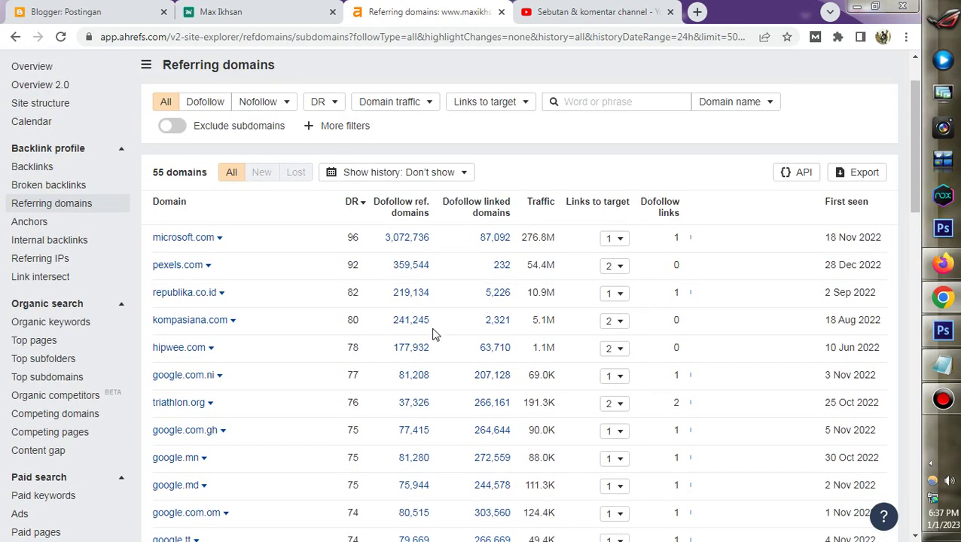
pyautogui.click(944, 400)
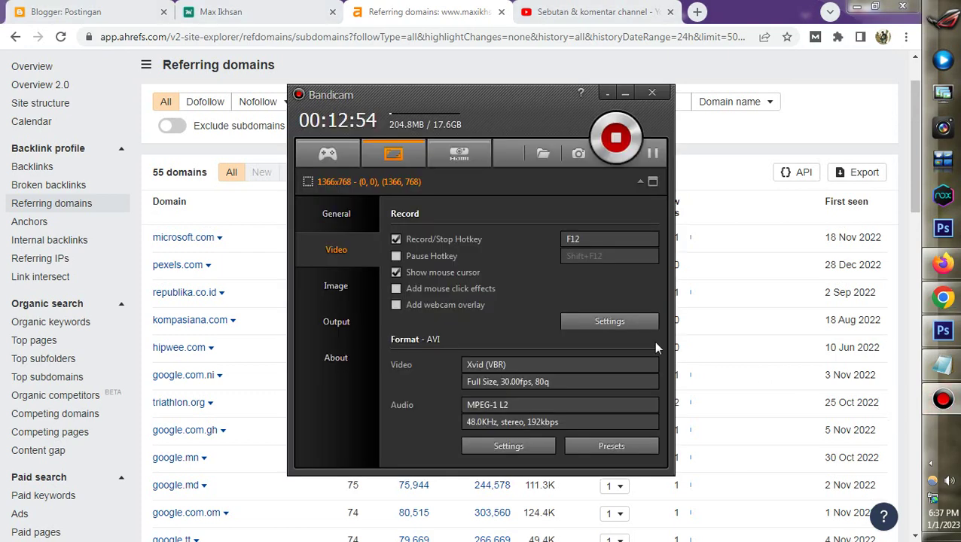
pyautogui.click(749, 22)
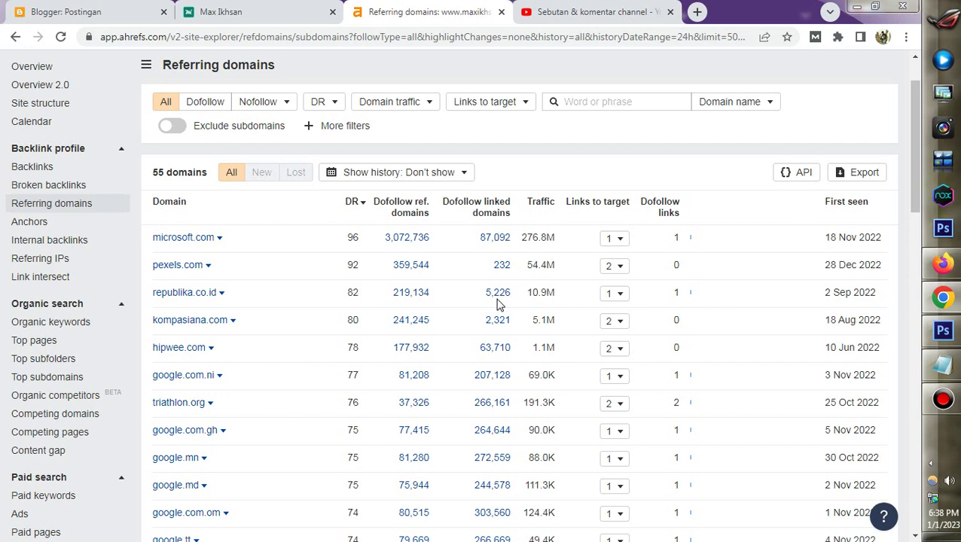
pyautogui.click(261, 8)
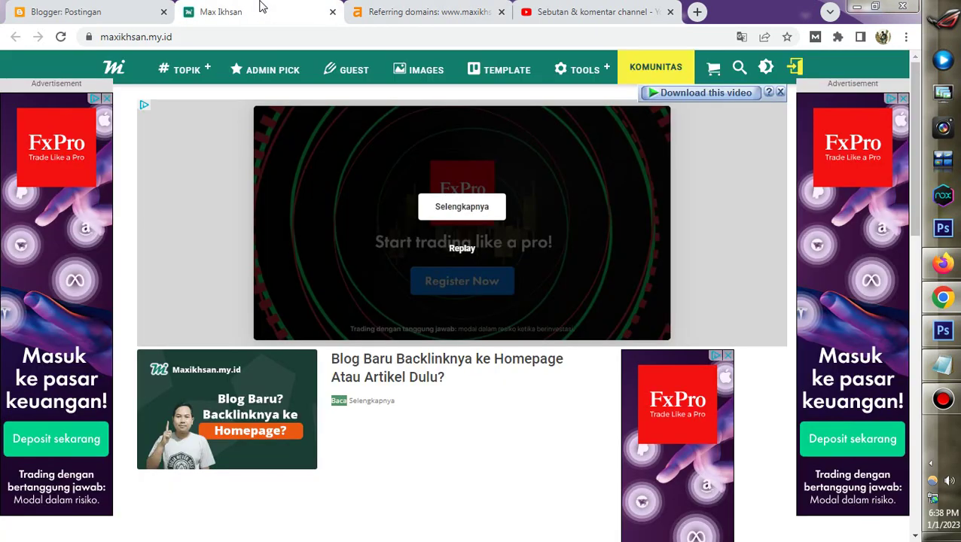
pyautogui.scroll(-2, 526, 422)
pyautogui.click(592, 11)
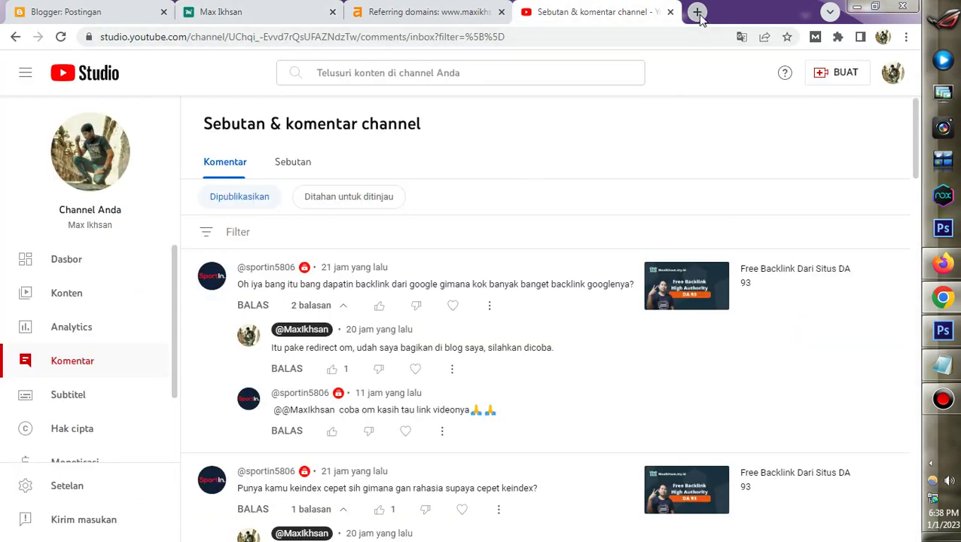
pyautogui.click(433, 10)
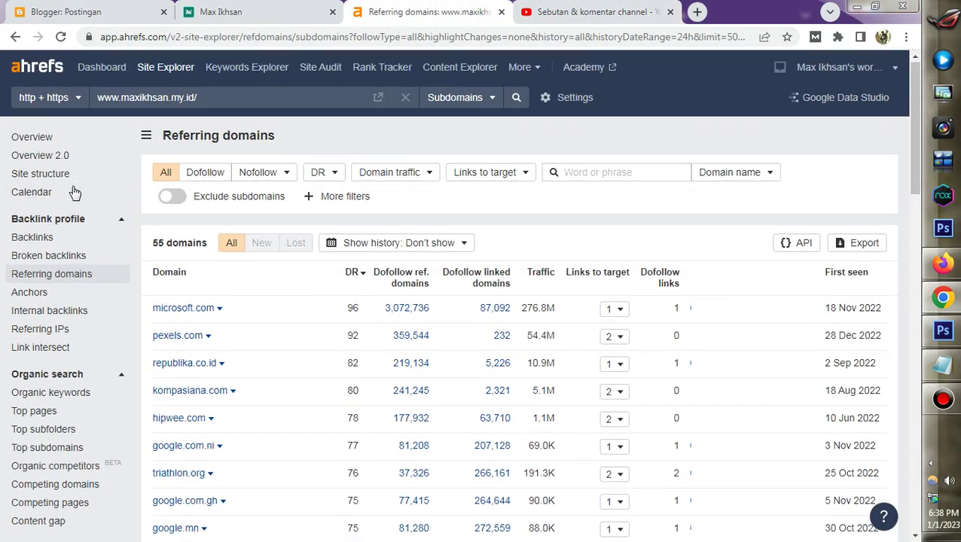
pyautogui.click(48, 156)
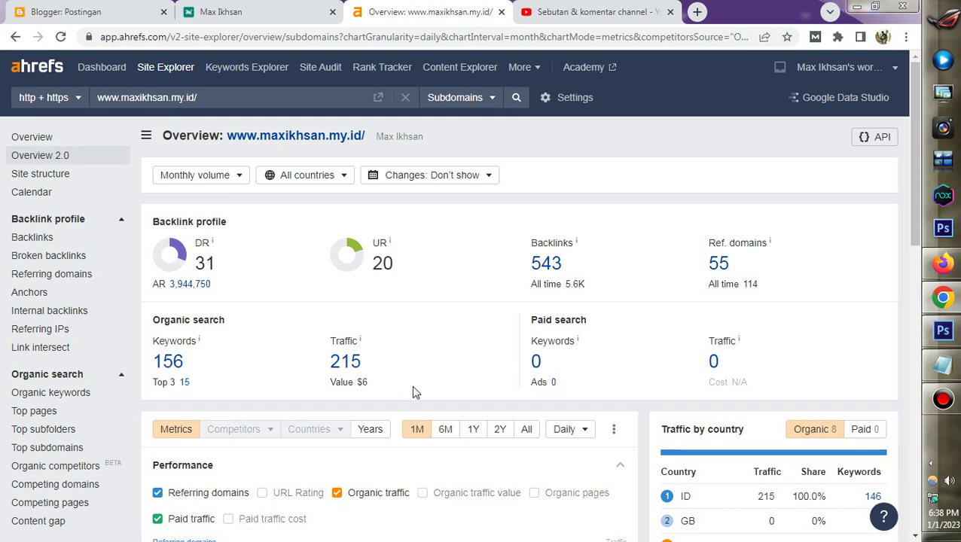
pyautogui.scroll(-1, 549, 354)
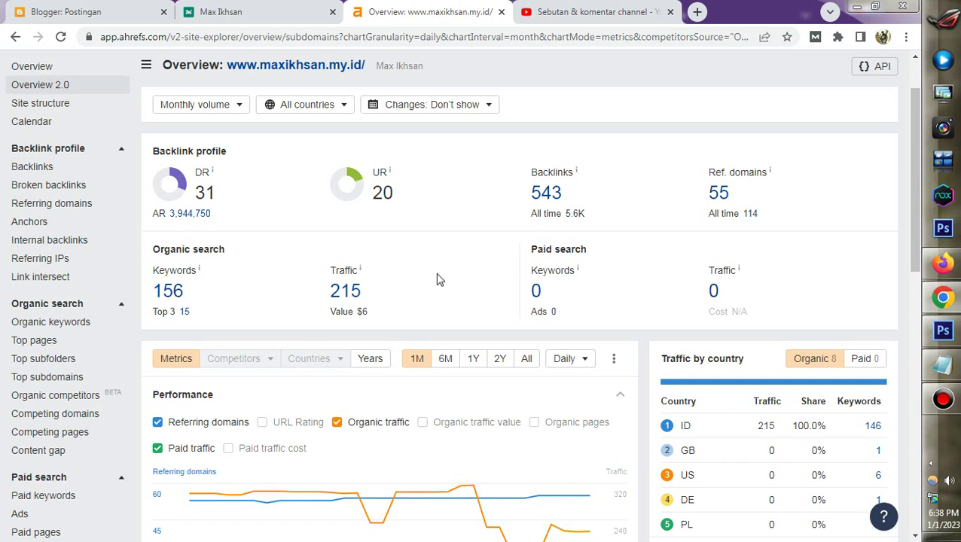
pyautogui.scroll(-1, 423, 279)
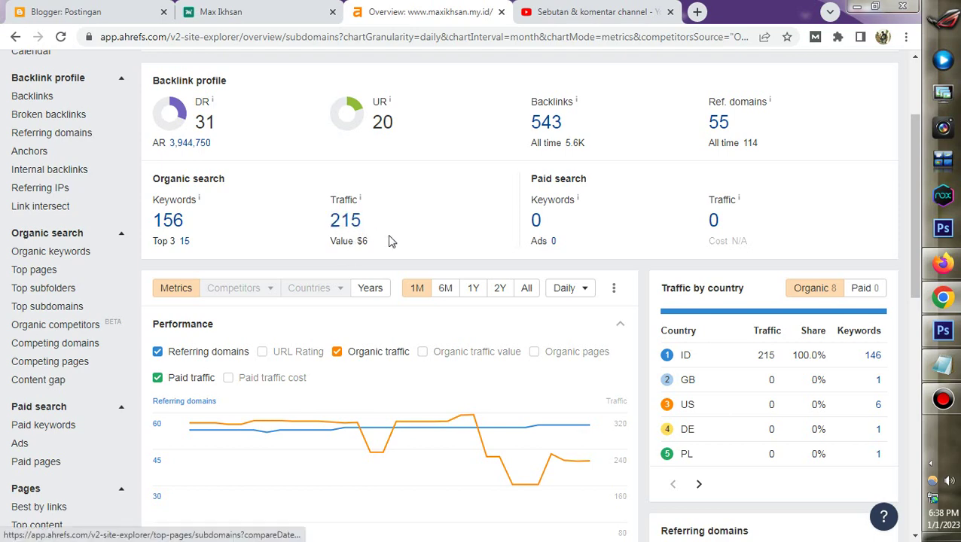
pyautogui.scroll(-1, 406, 252)
pyautogui.scroll(-6, 407, 251)
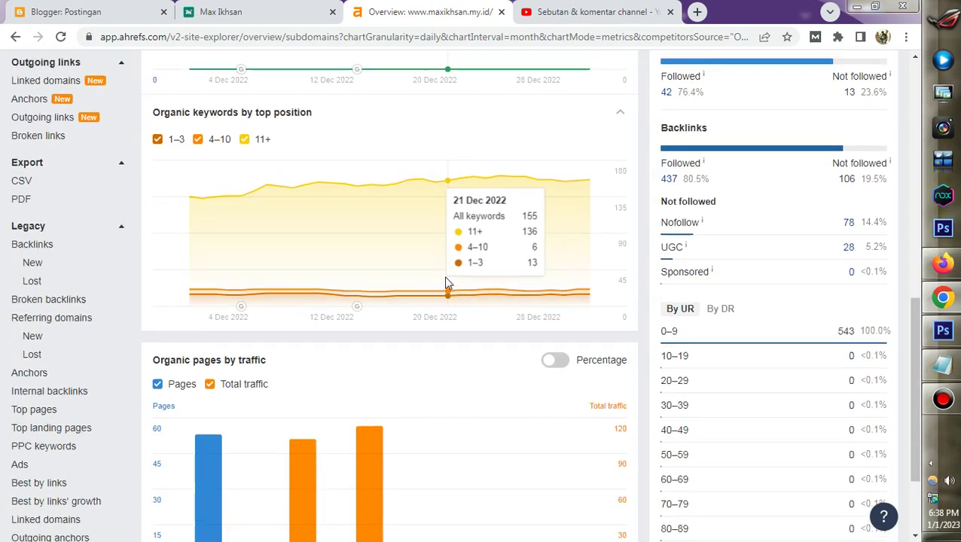
pyautogui.scroll(4, 445, 283)
pyautogui.scroll(-2, 445, 282)
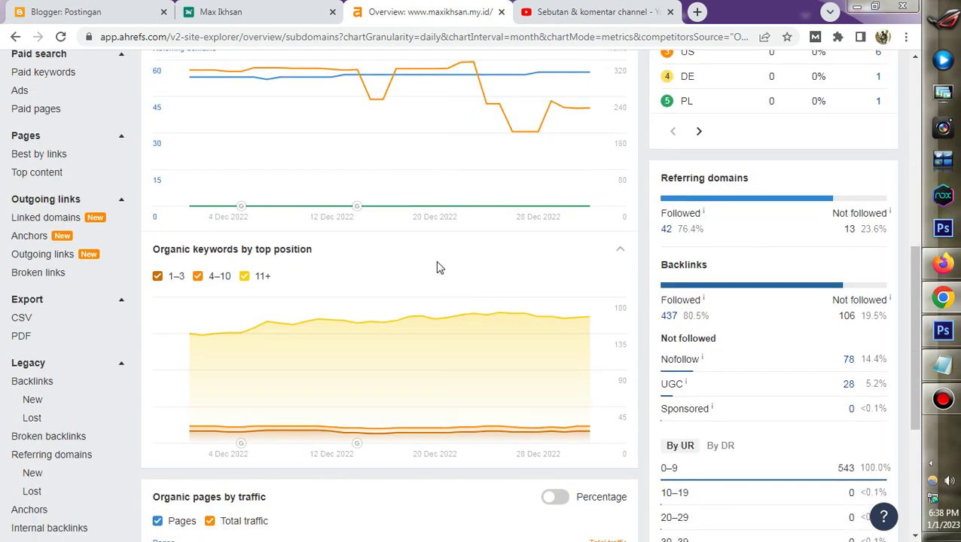
# Review the published channel comments in YouTube Studio asking about Google backlinks, dismissing the Windows color scheme prompt
pyautogui.moveTo(448, 317)
pyautogui.click(595, 11)
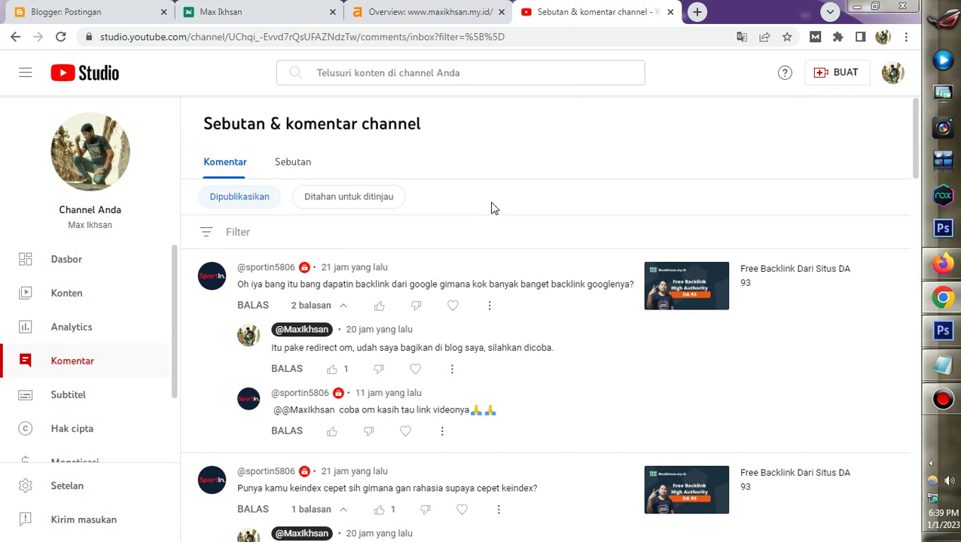
pyautogui.scroll(-2, 491, 209)
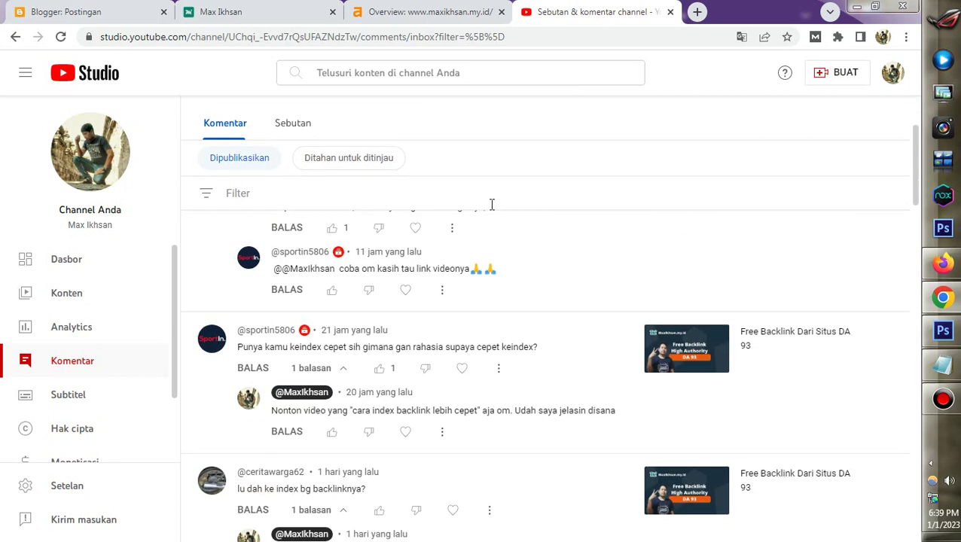
pyautogui.scroll(1, 491, 204)
pyautogui.scroll(1, 490, 205)
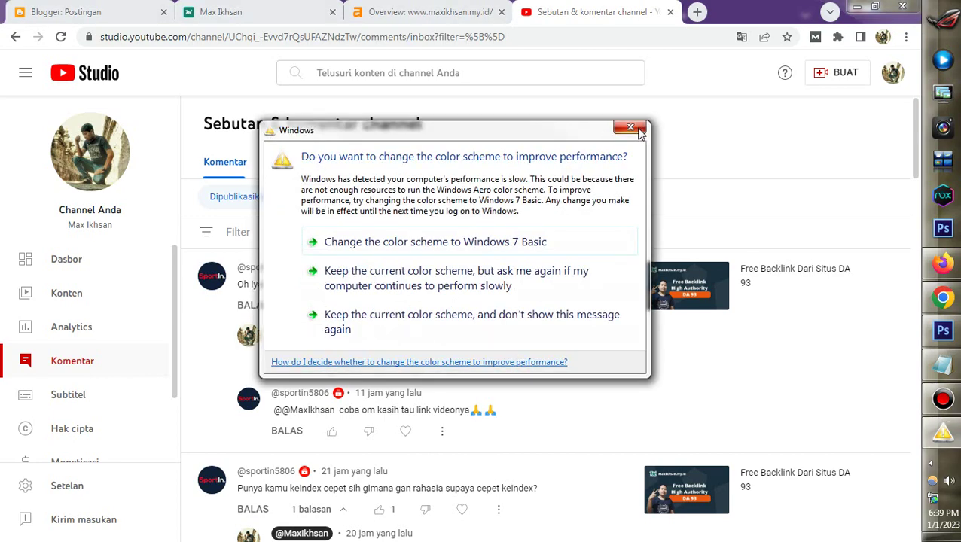
pyautogui.click(632, 130)
pyautogui.scroll(-2, 395, 306)
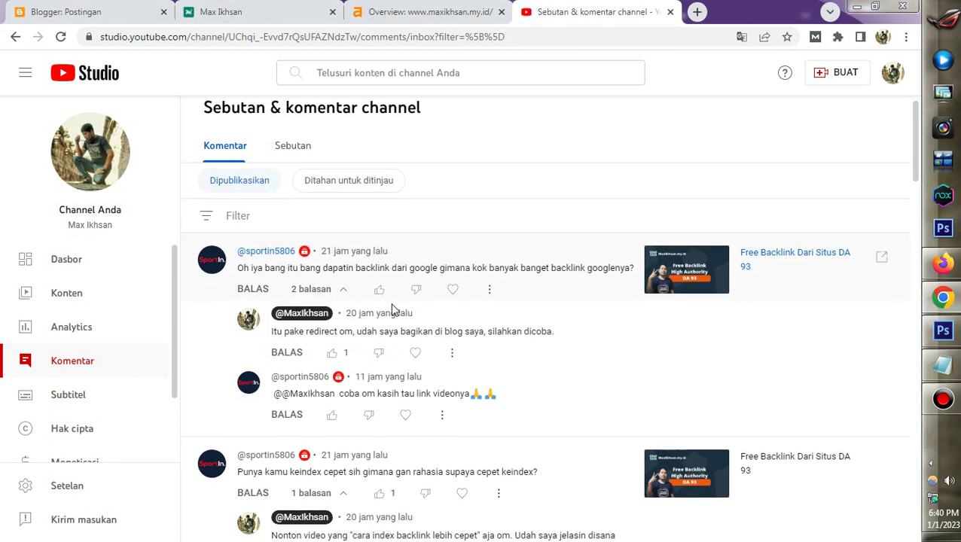
pyautogui.scroll(2, 430, 302)
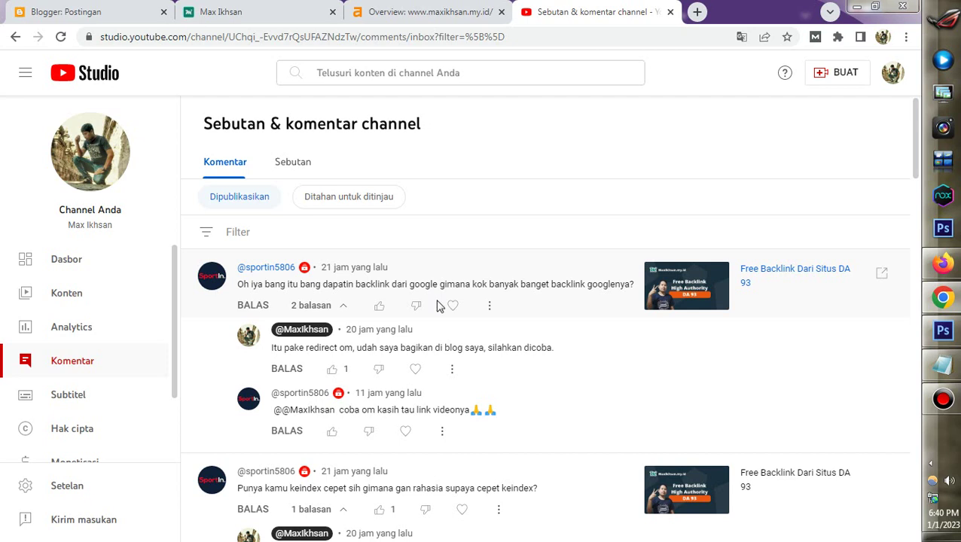